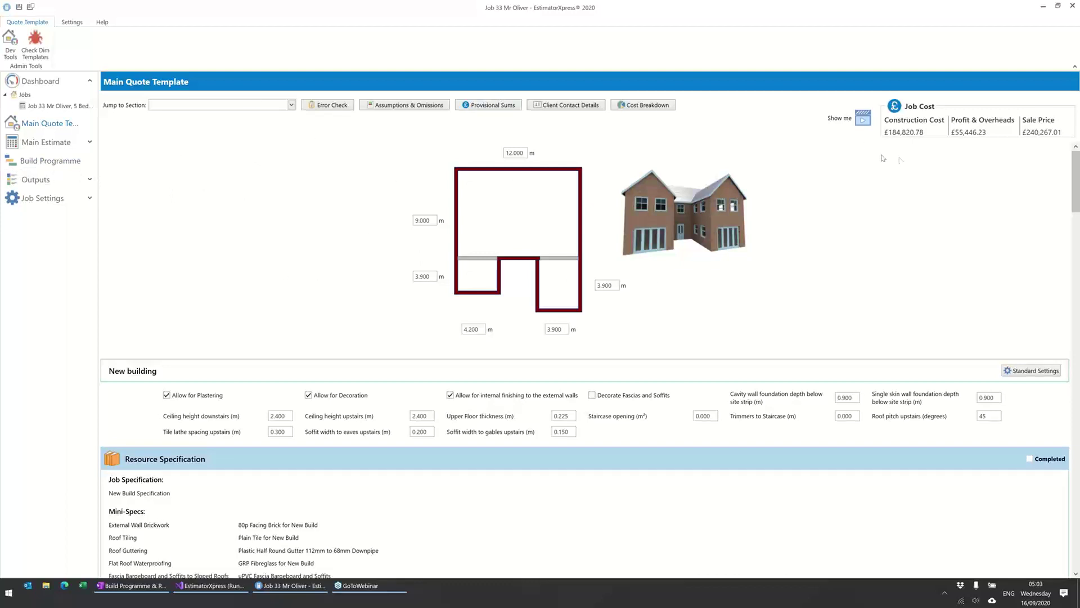
# - Open the job's build programme and review the preferred gang sizes for each build phase and trade
pyautogui.click(914, 137)
pyautogui.click(28, 164)
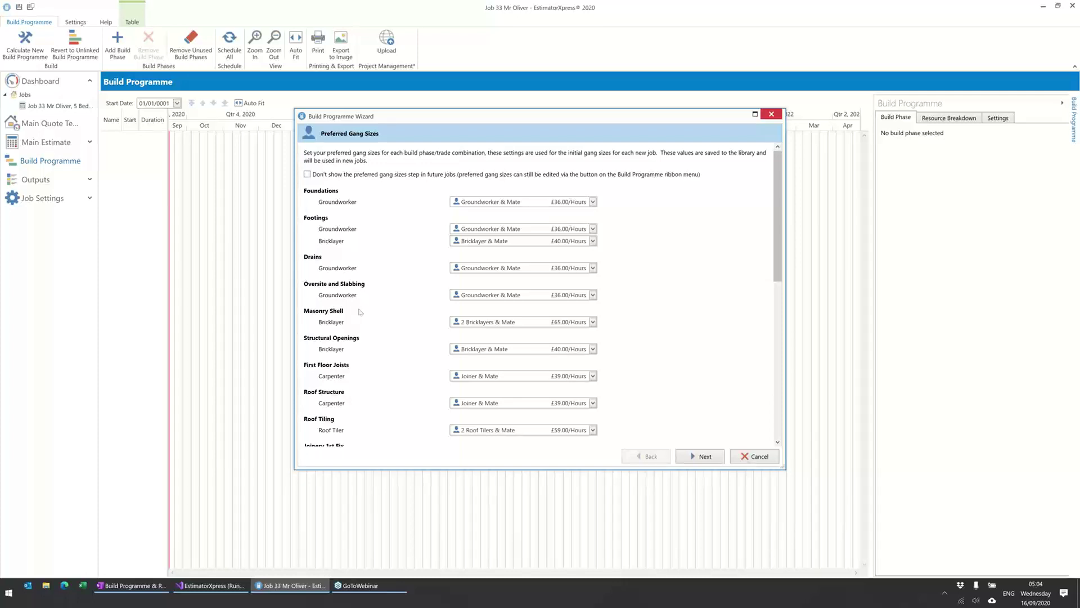
pyautogui.scroll(-5, 361, 310)
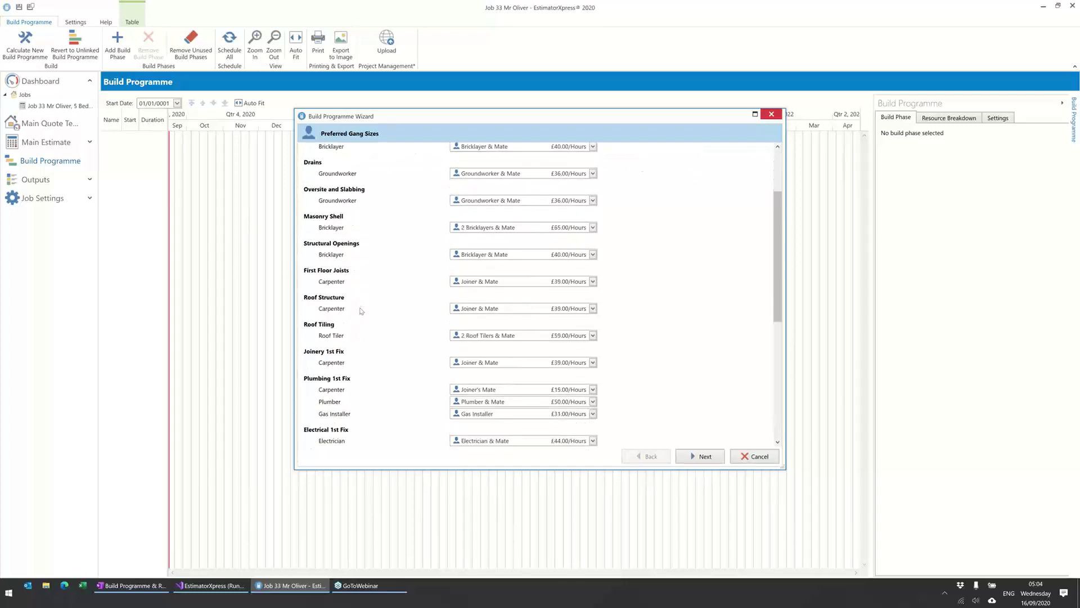
pyautogui.scroll(-5, 361, 311)
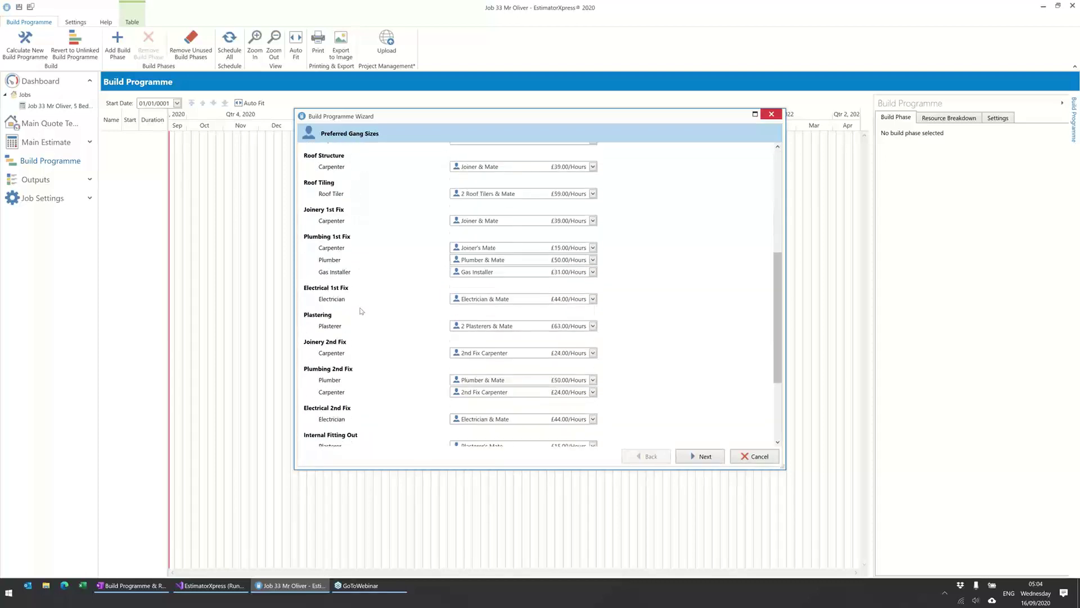
pyautogui.scroll(-3, 361, 311)
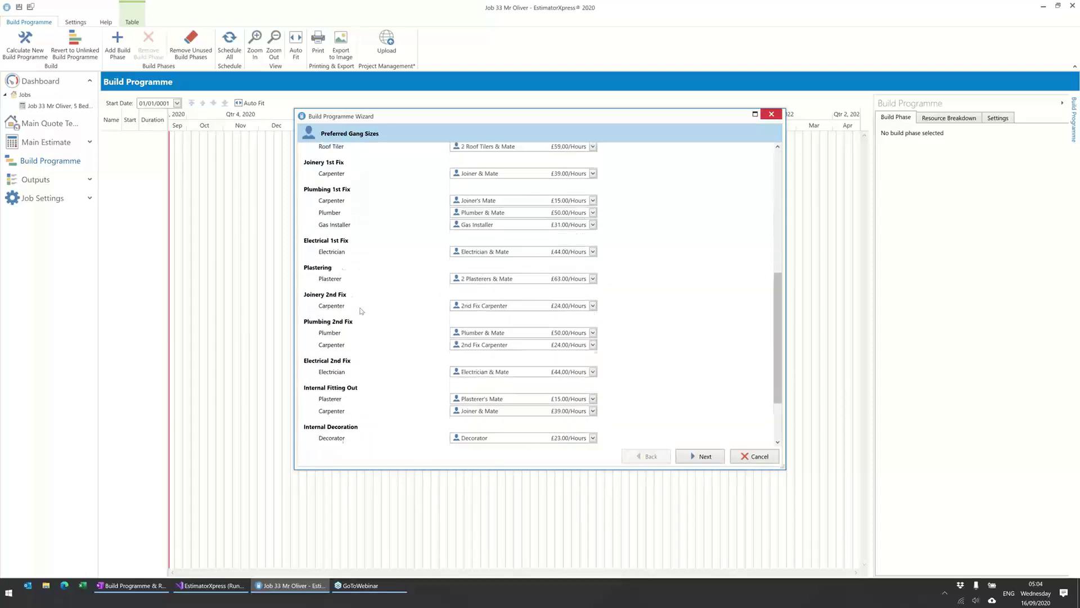
pyautogui.scroll(9, 361, 311)
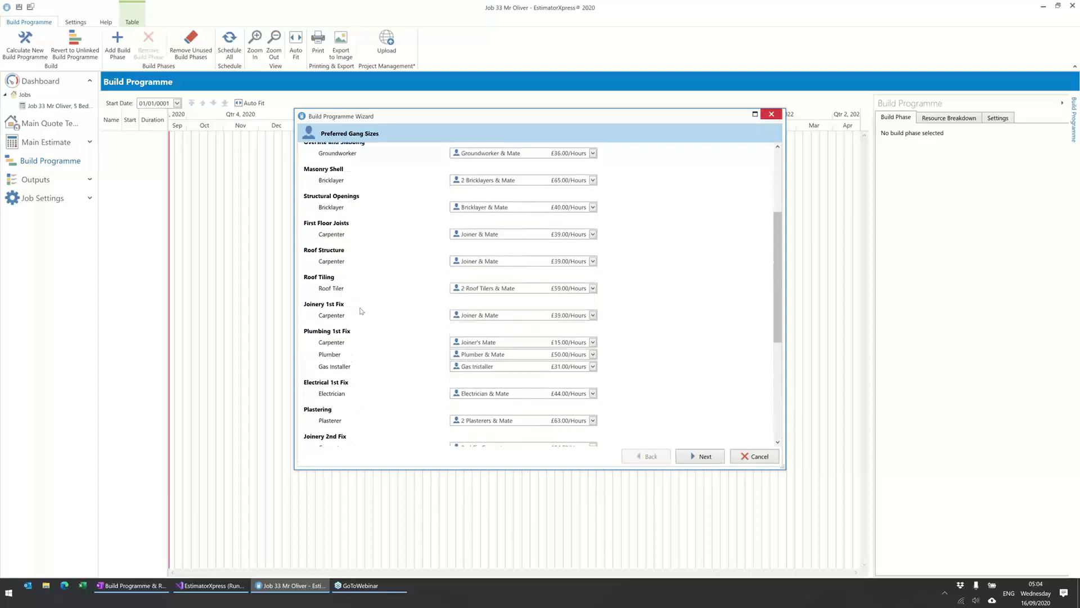
pyautogui.scroll(4, 361, 310)
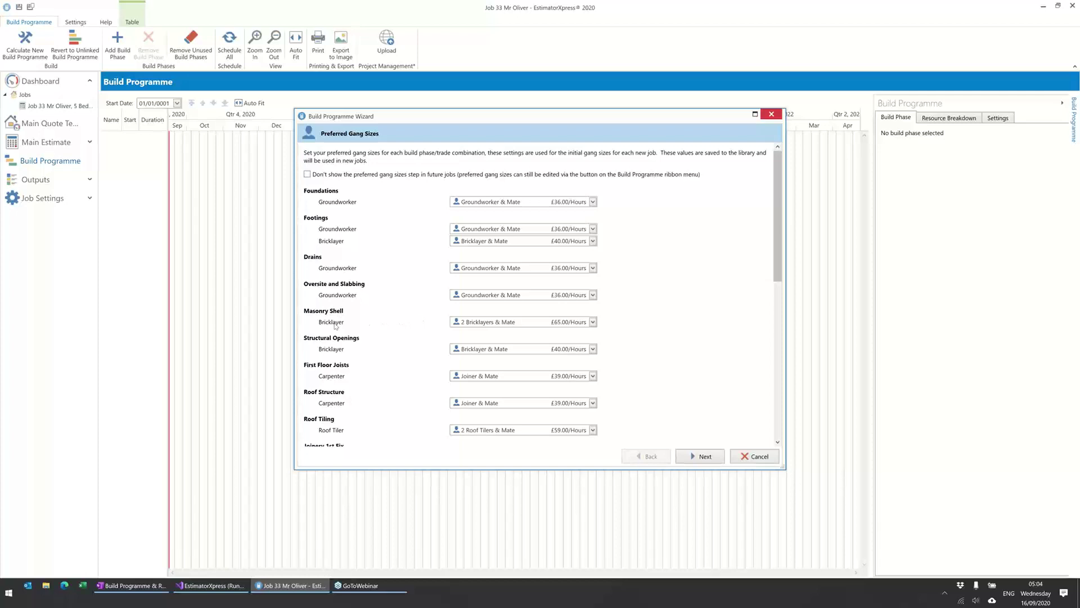
# - Set the preferred Masonry Shell bricklayer gang to Bricklayer & Mate and recheck the gang options
pyautogui.click(491, 325)
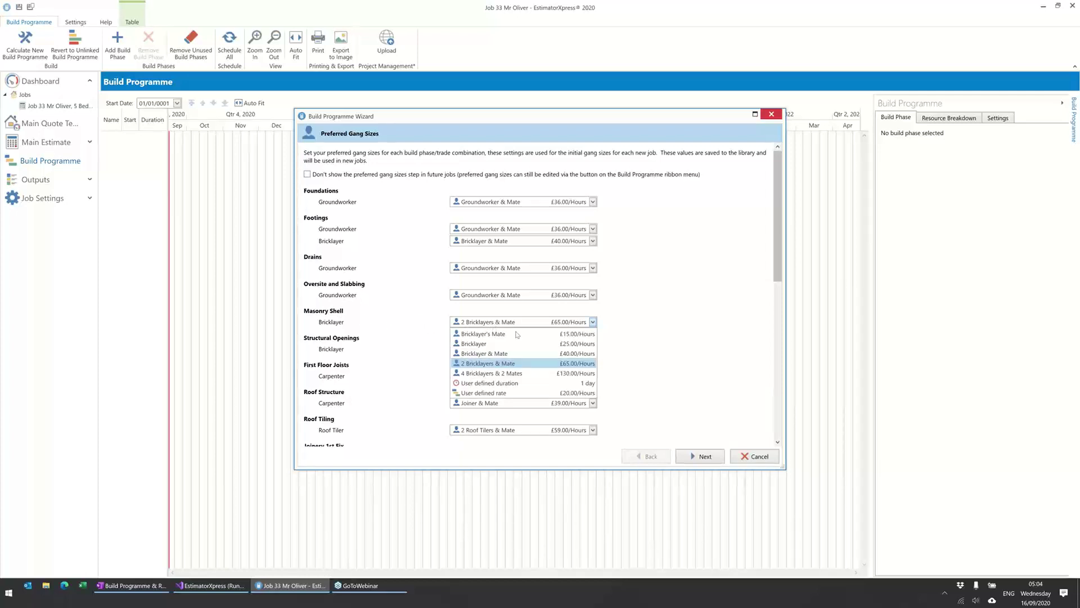
pyautogui.click(560, 355)
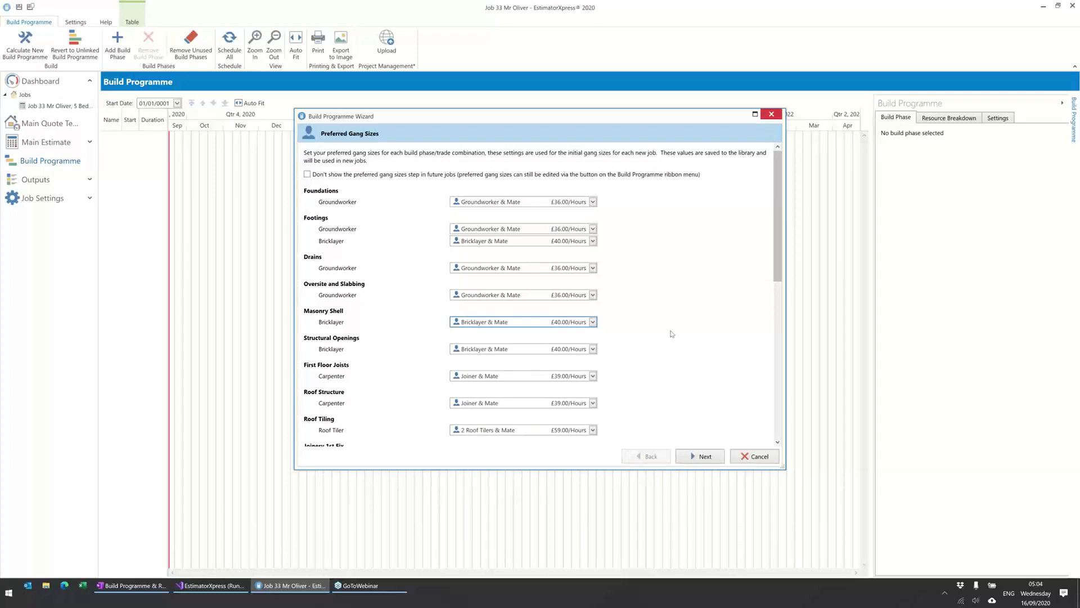
pyautogui.click(542, 325)
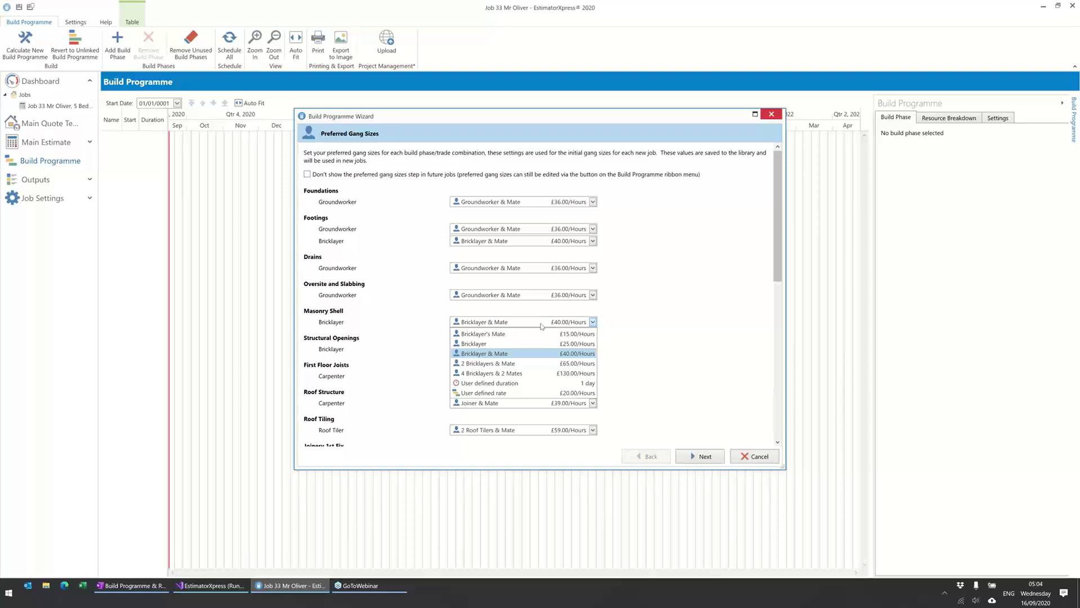
pyautogui.click(542, 325)
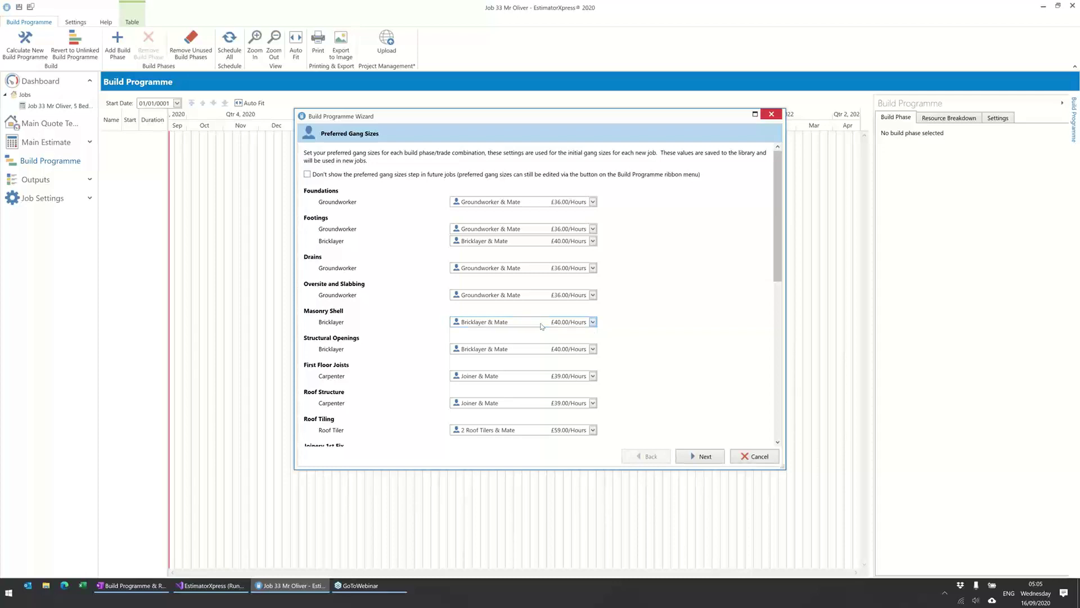
pyautogui.click(542, 322)
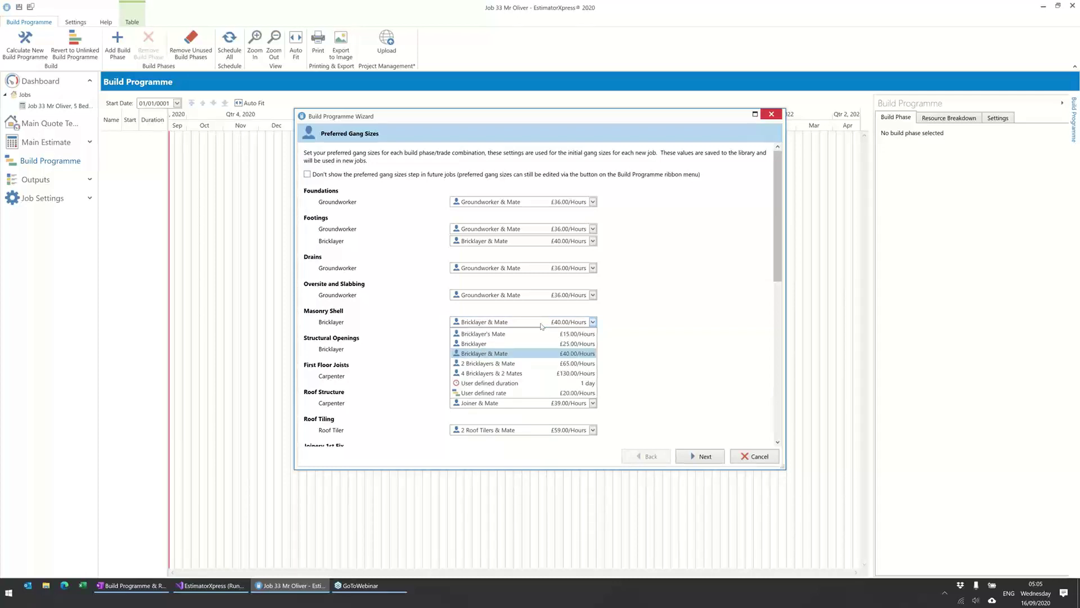
pyautogui.click(542, 326)
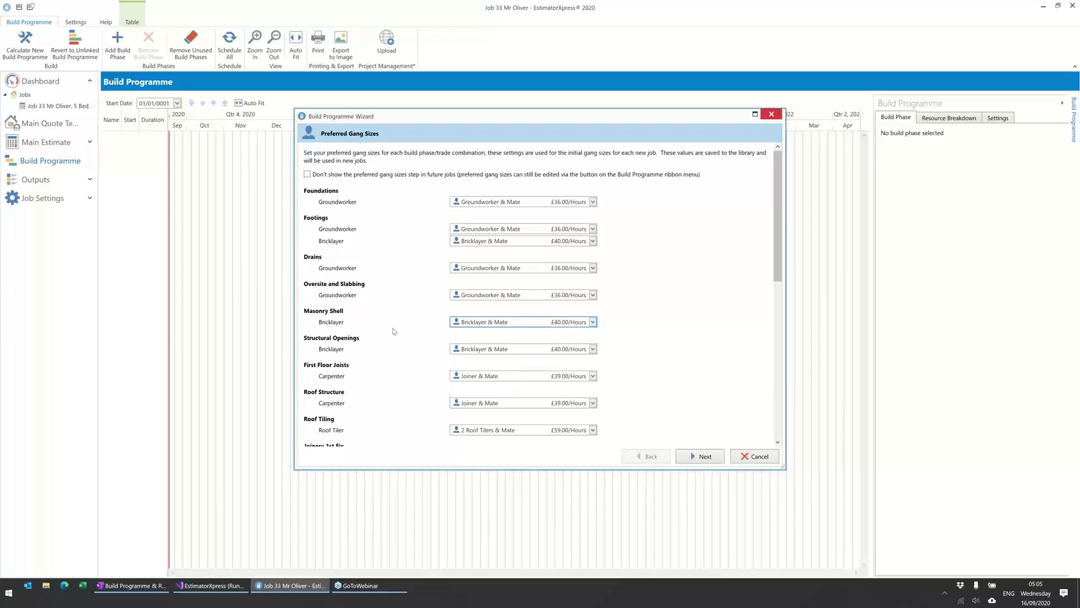
# - Examine the preferred gangs for the remaining build phases and the gang options for the Internal Decoration decorator
pyautogui.scroll(-1, 394, 331)
pyautogui.scroll(-6, 394, 331)
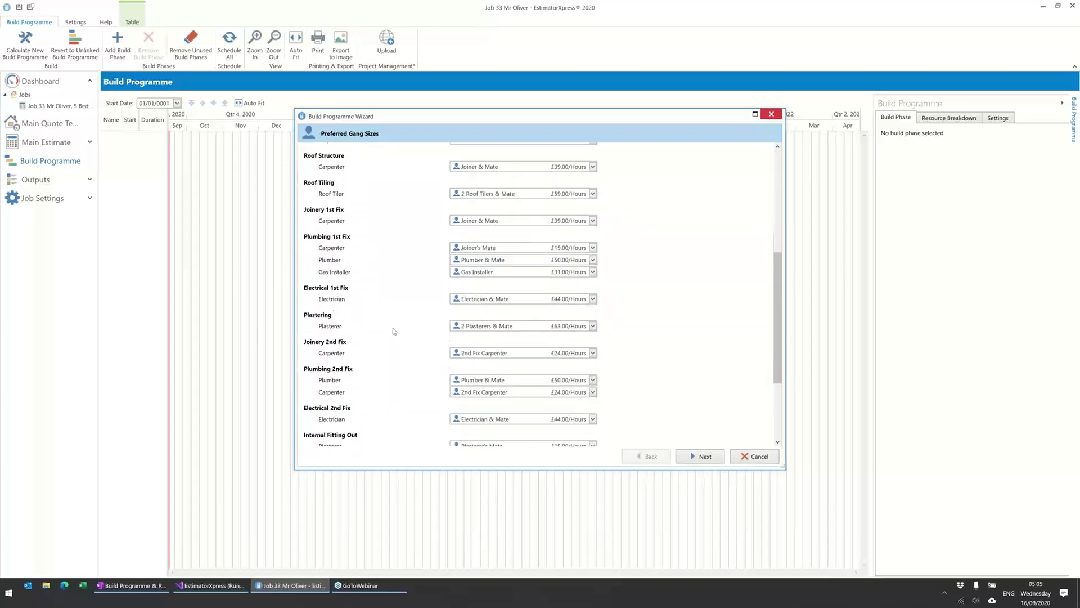
pyautogui.scroll(-1, 393, 331)
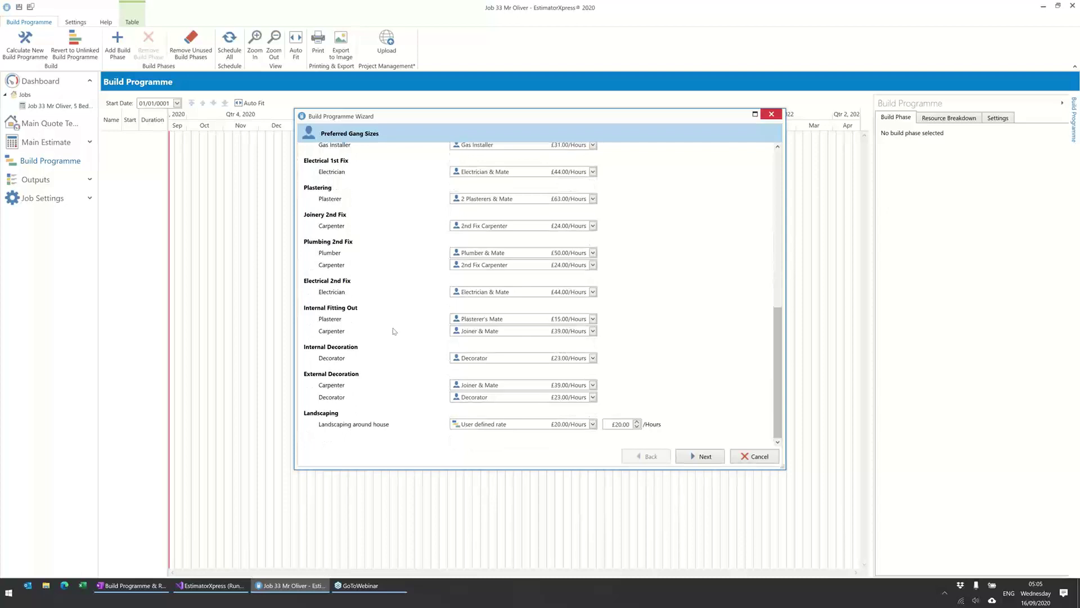
pyautogui.click(497, 359)
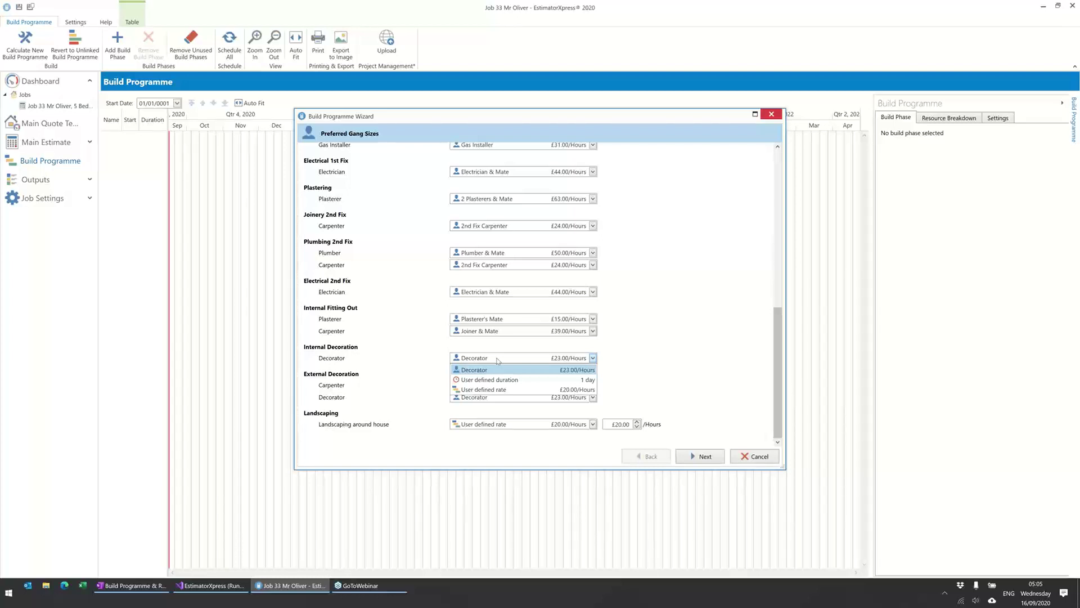
pyautogui.click(498, 360)
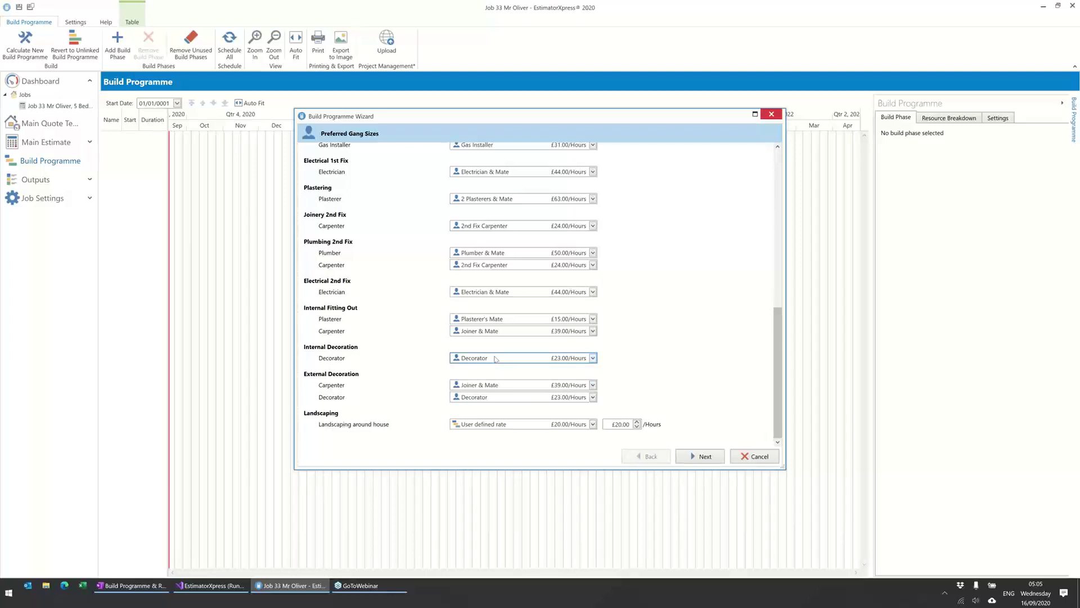
pyautogui.scroll(10, 414, 310)
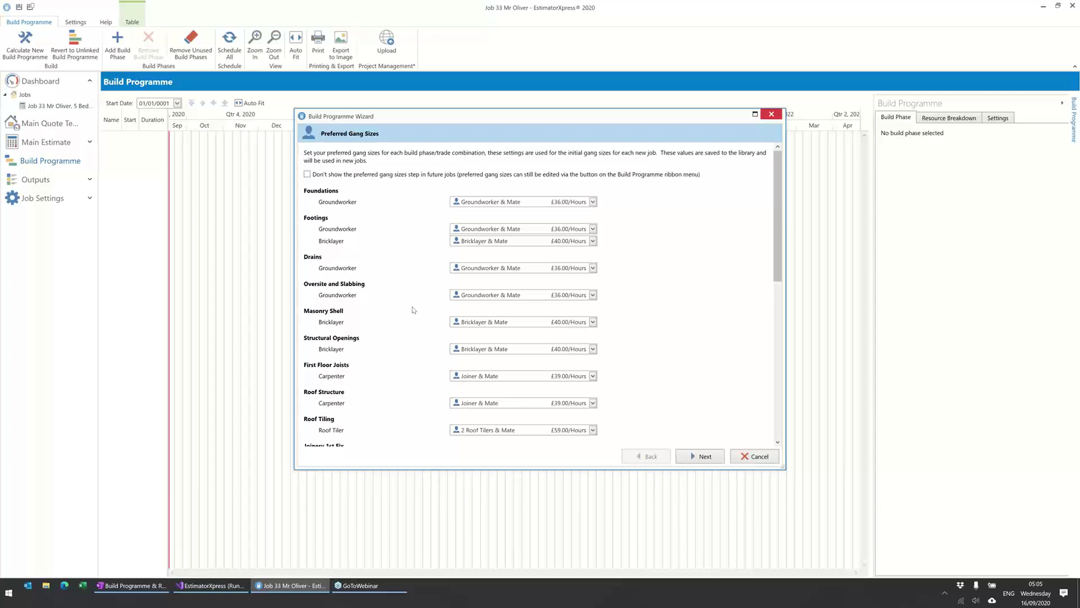
# - Proceed to the build phases and inspect the Foundations groundworker's details and gang options
pyautogui.click(702, 457)
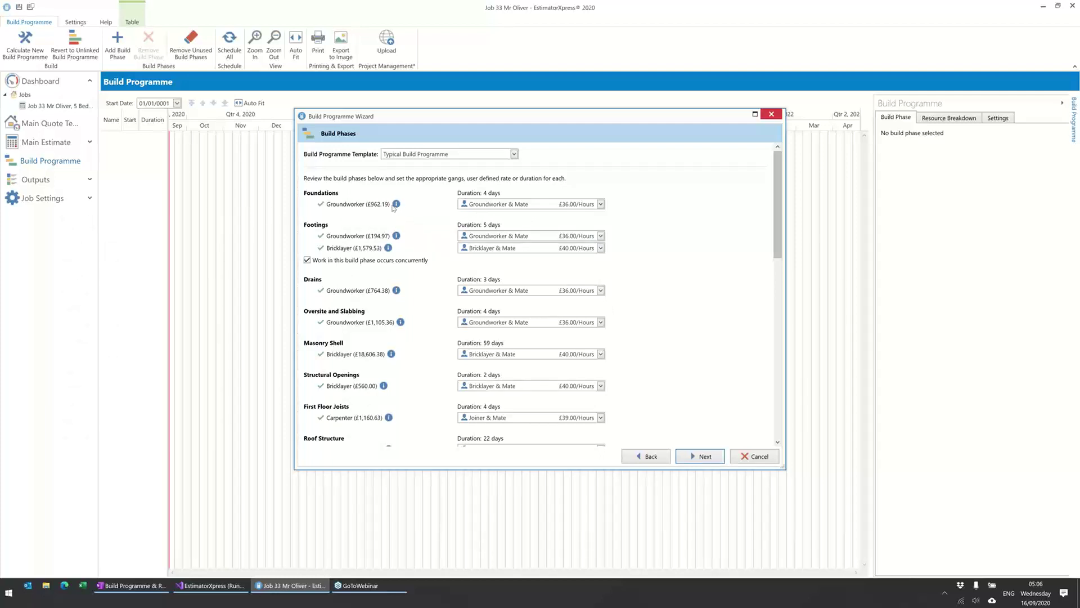
pyautogui.moveTo(397, 204)
pyautogui.click(521, 205)
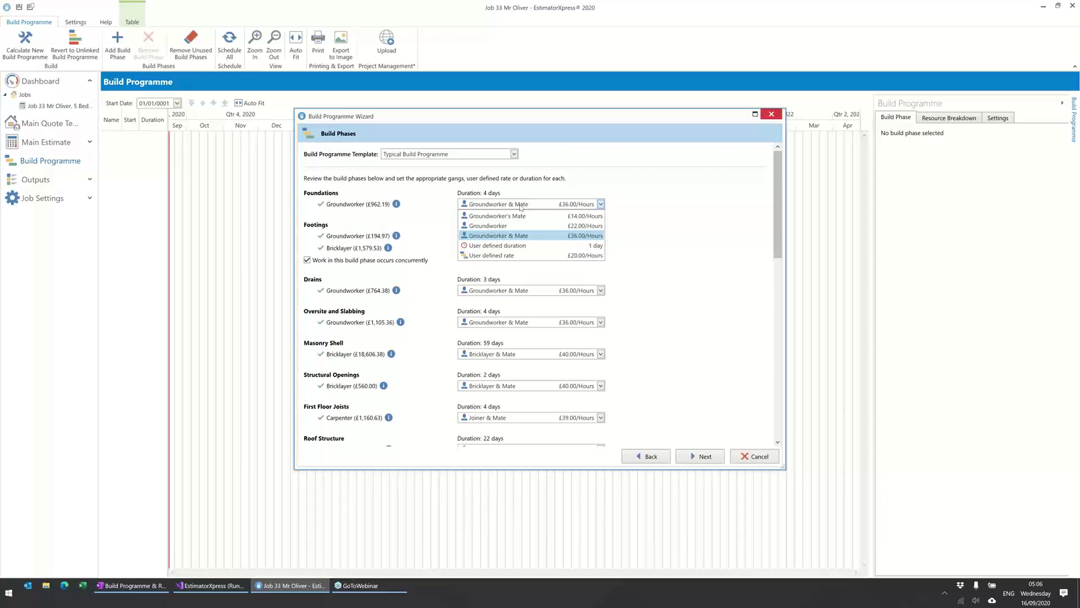
pyautogui.click(521, 205)
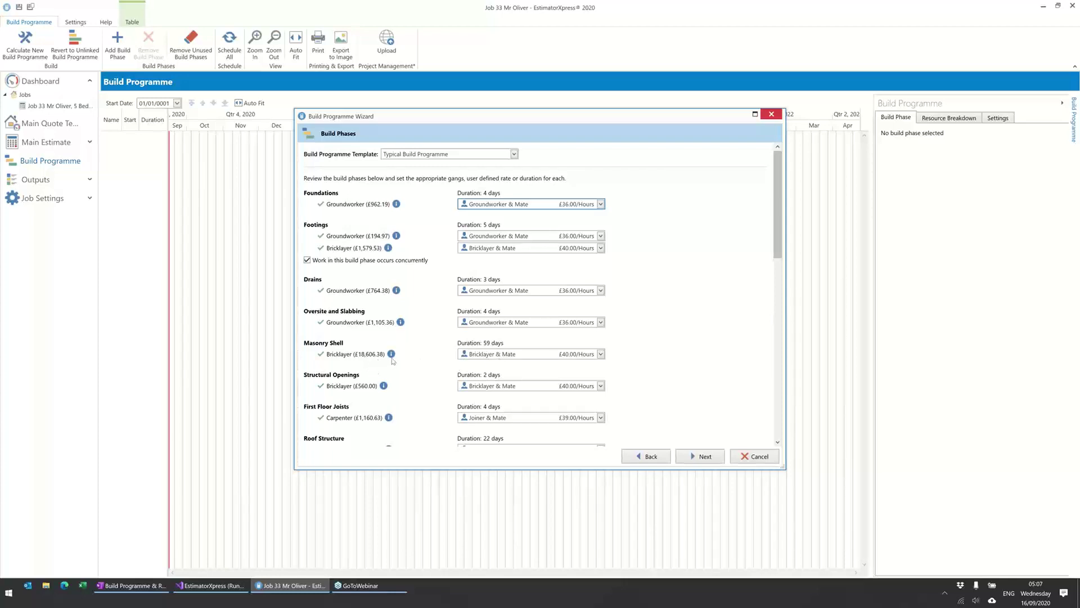
# - Check the Masonry Shell bricklayer's details and set this job's gang for that phase to 2 Bricklayers & Mate
pyautogui.moveTo(394, 359)
pyautogui.click(494, 355)
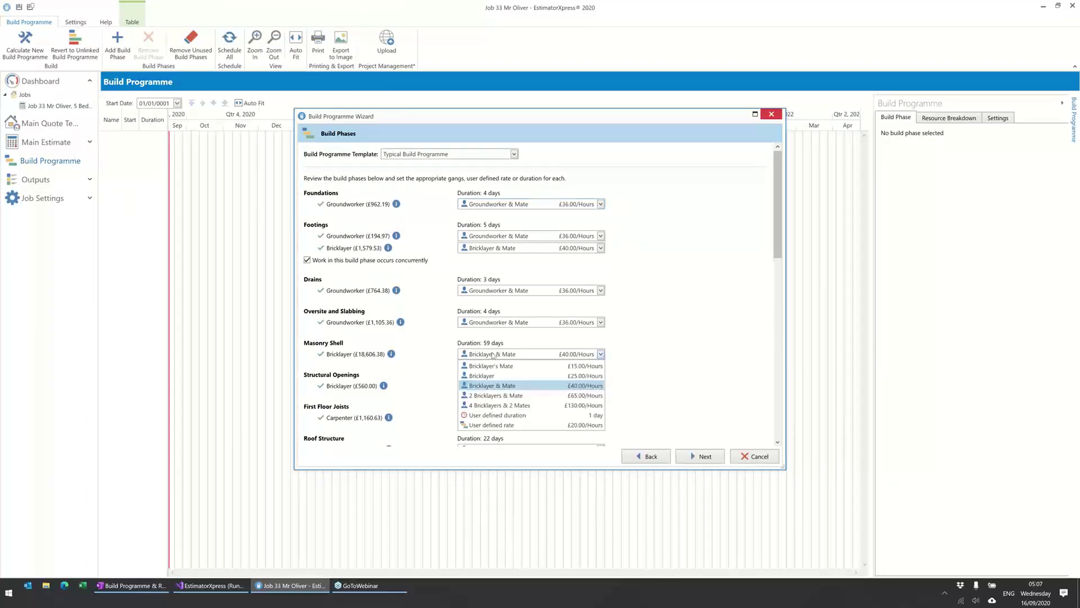
pyautogui.click(502, 396)
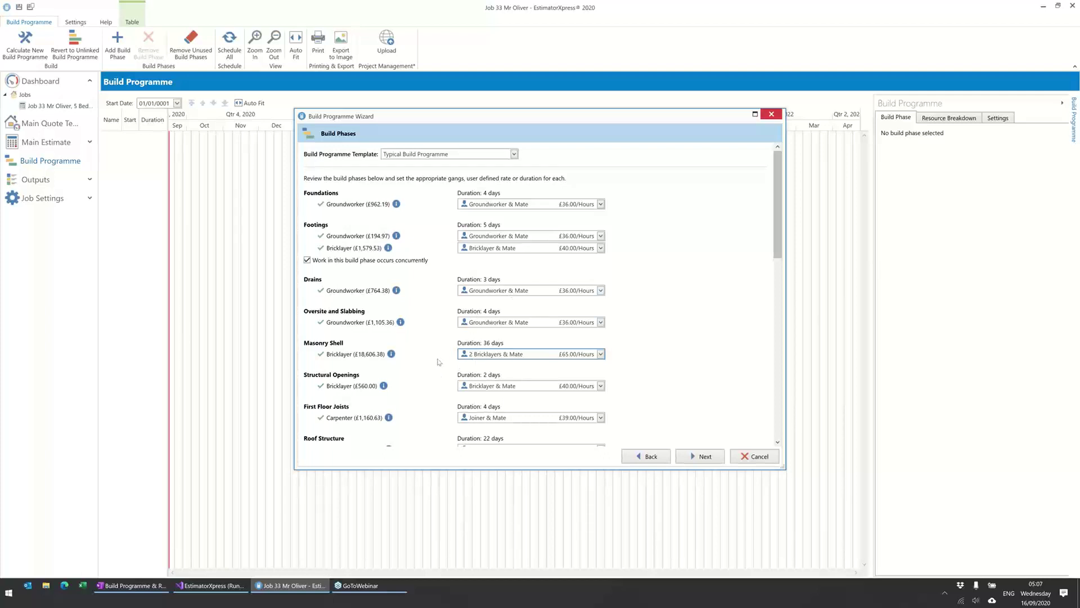
# - Set the Roof Tiling phase's roof tiler gang to 3 Roof Tilers & Mate
pyautogui.scroll(-3, 438, 359)
pyautogui.scroll(-1, 438, 359)
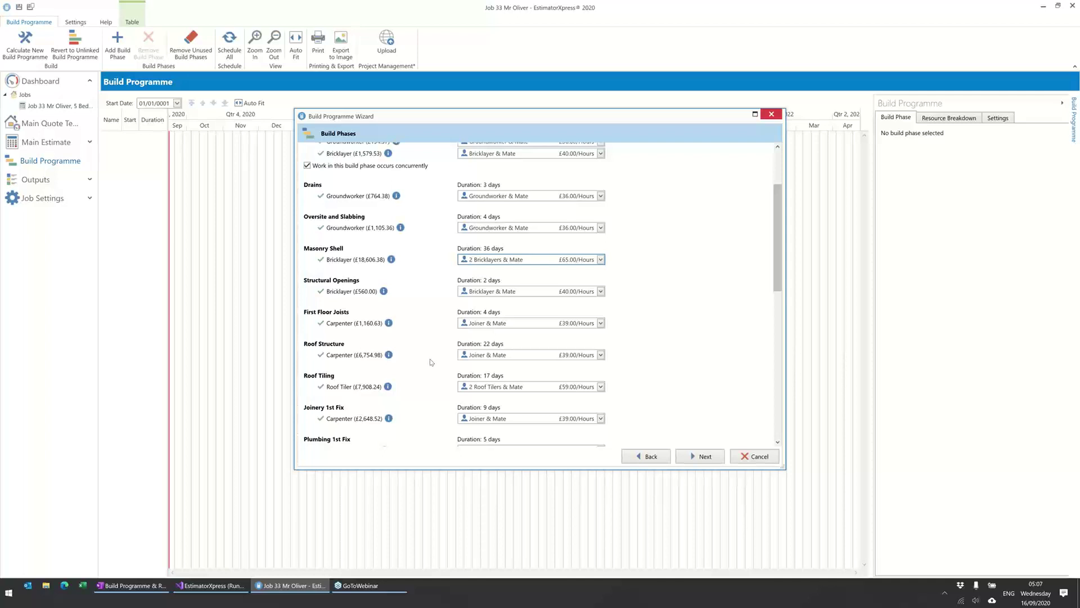
pyautogui.scroll(-4, 431, 362)
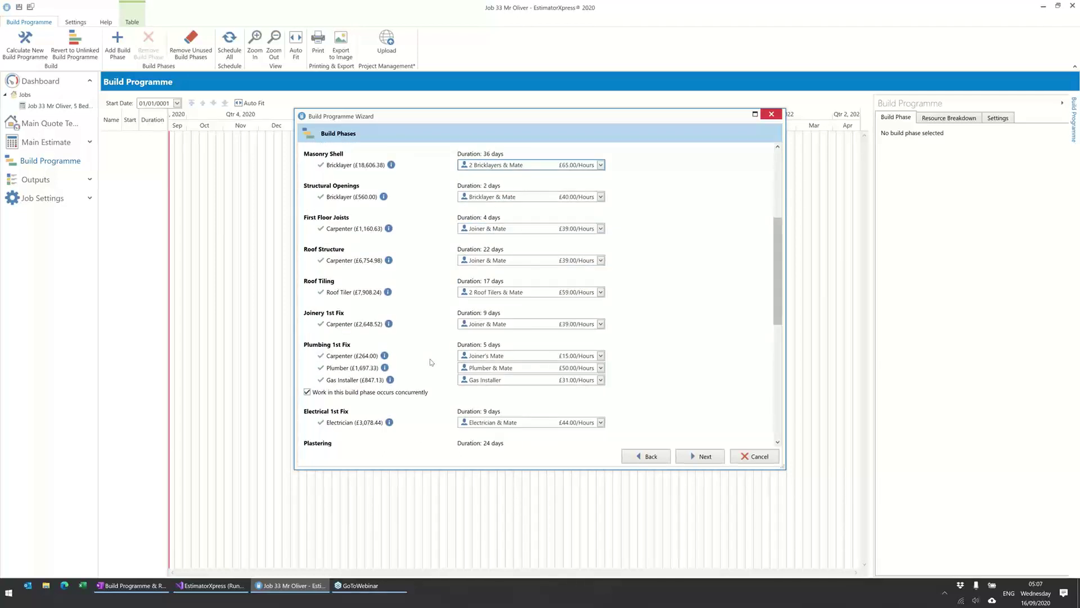
pyautogui.scroll(-1, 432, 362)
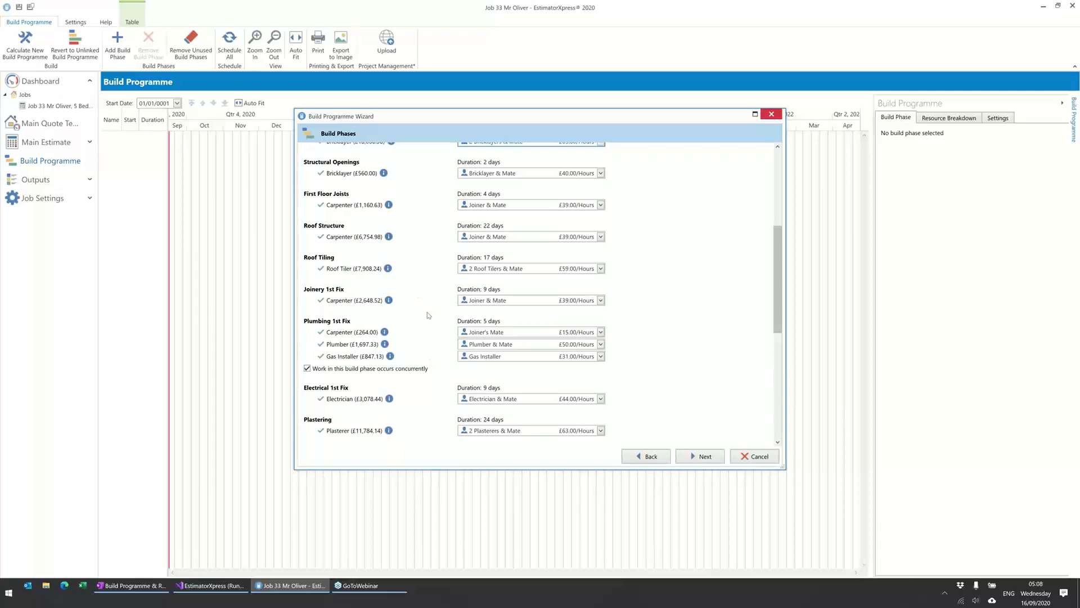
pyautogui.click(479, 269)
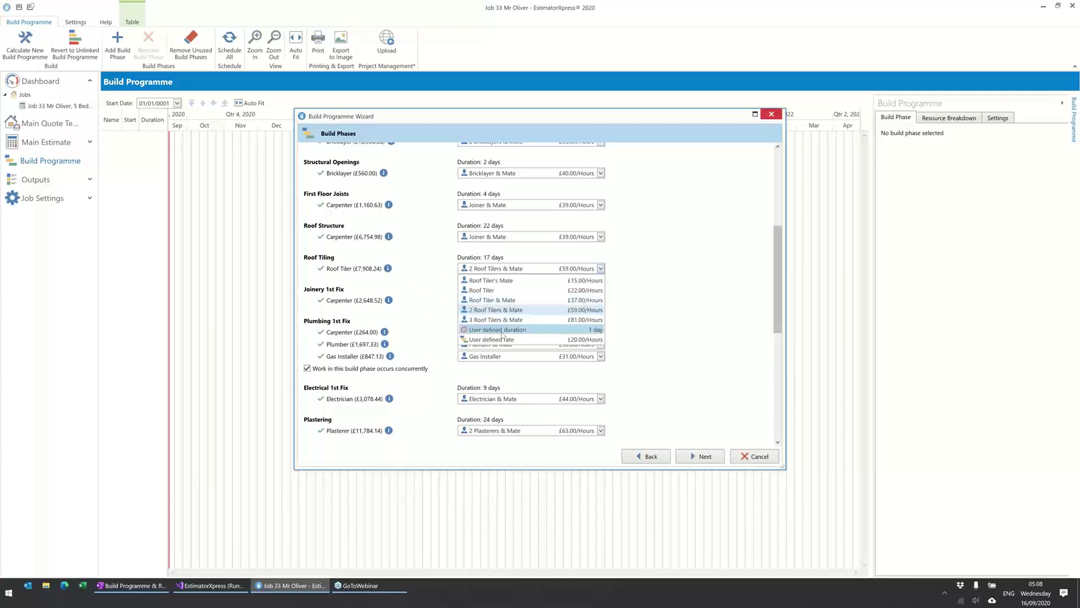
pyautogui.click(499, 320)
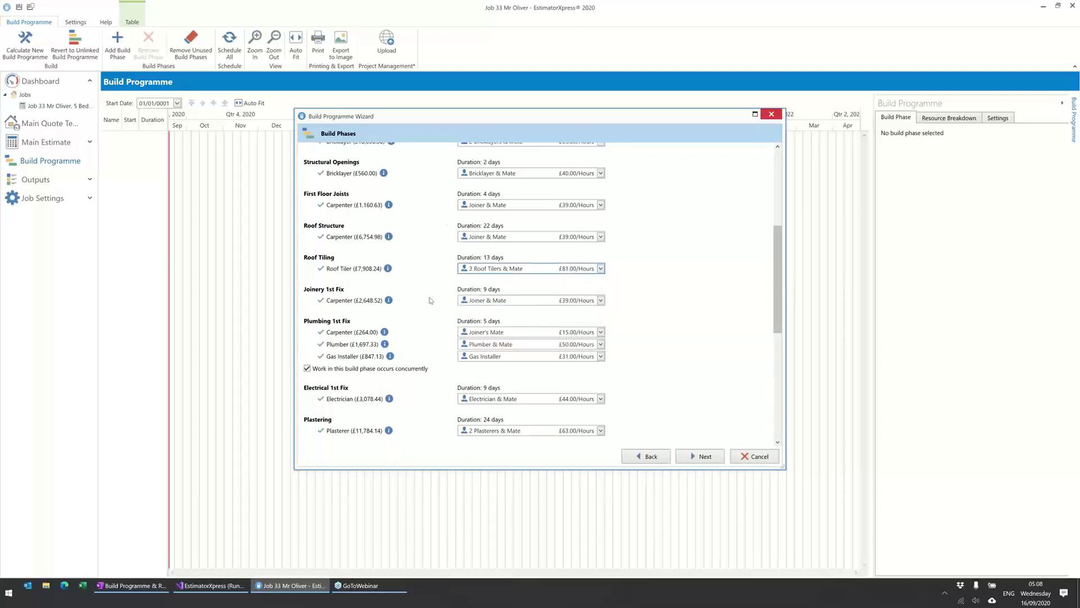
# - Give the Internal Decoration decorator a user defined rate of £46.00 per hour
pyautogui.scroll(-5, 431, 300)
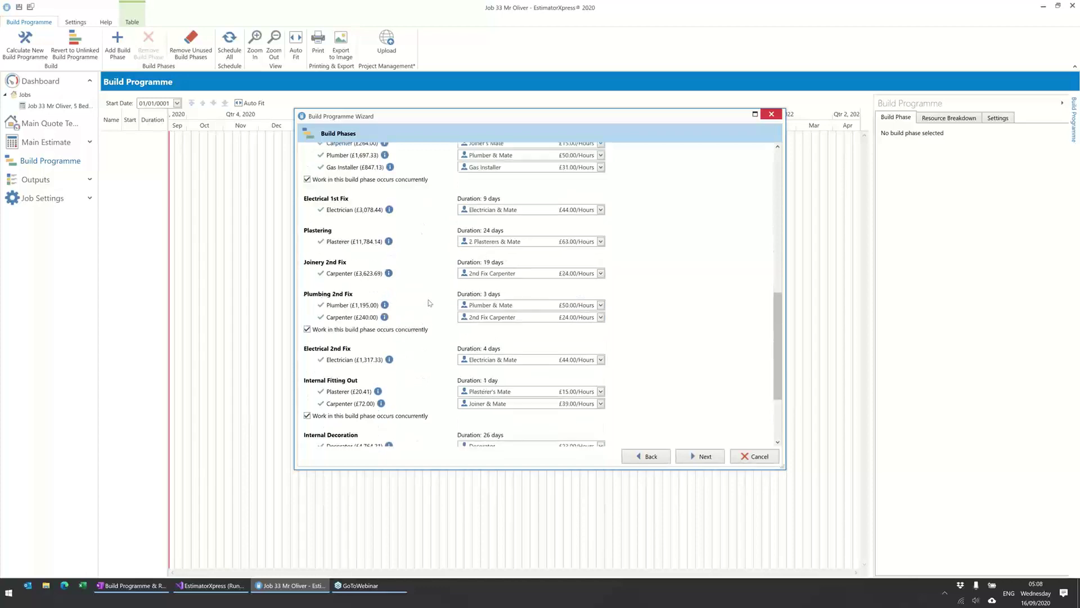
pyautogui.scroll(-3, 430, 303)
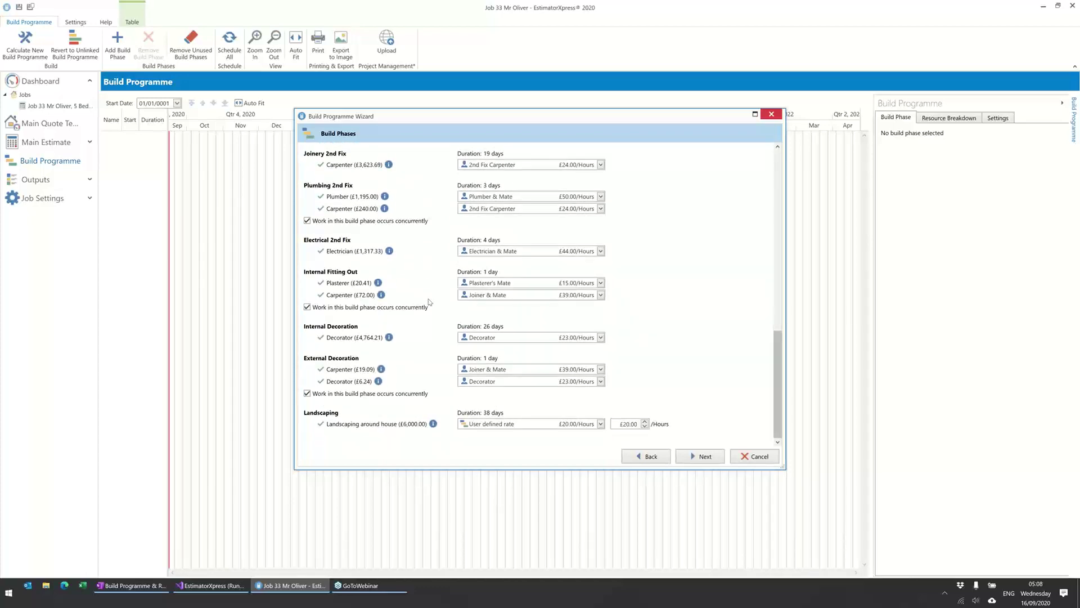
pyautogui.scroll(4, 430, 302)
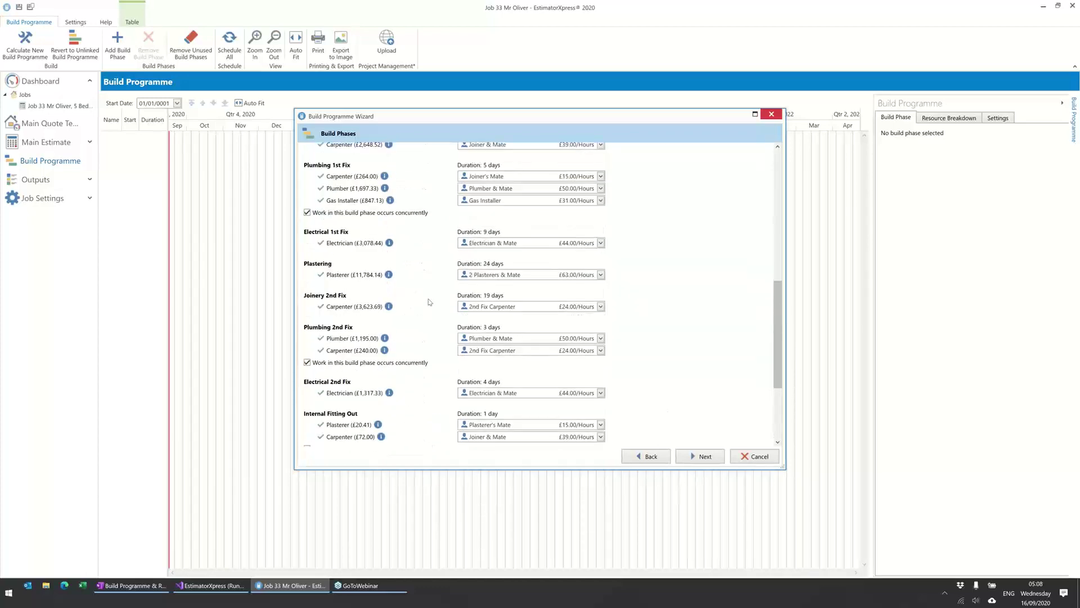
pyautogui.scroll(-4, 430, 302)
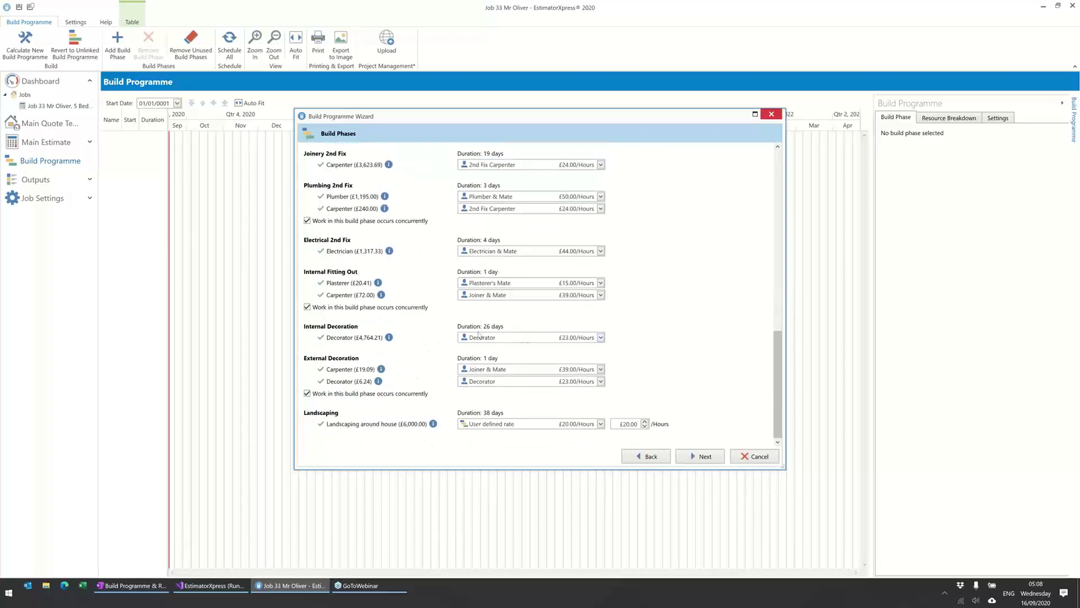
pyautogui.click(517, 339)
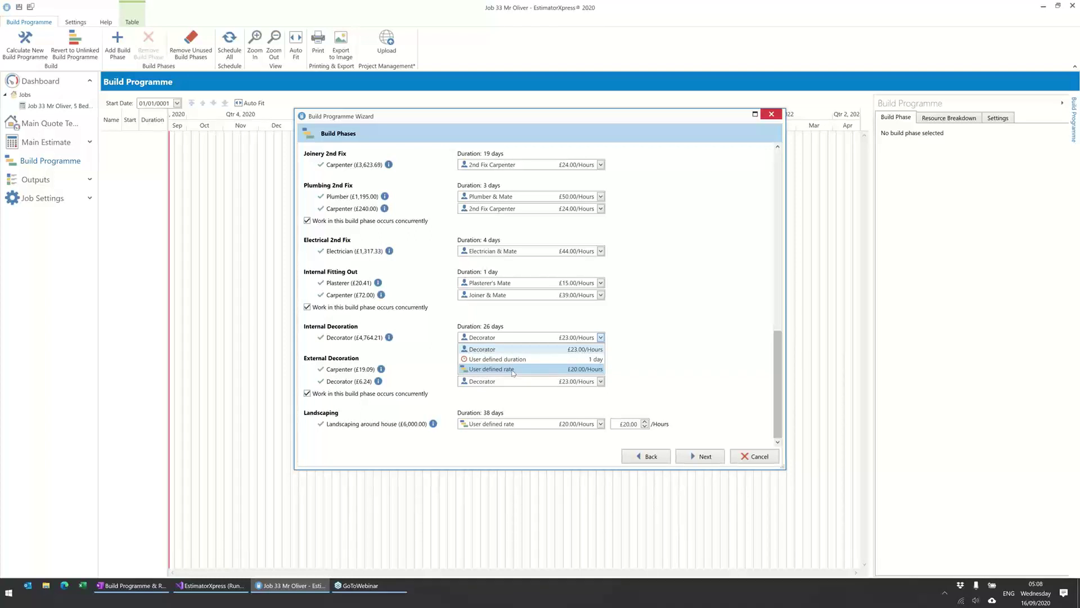
pyautogui.click(512, 369)
pyautogui.click(621, 338)
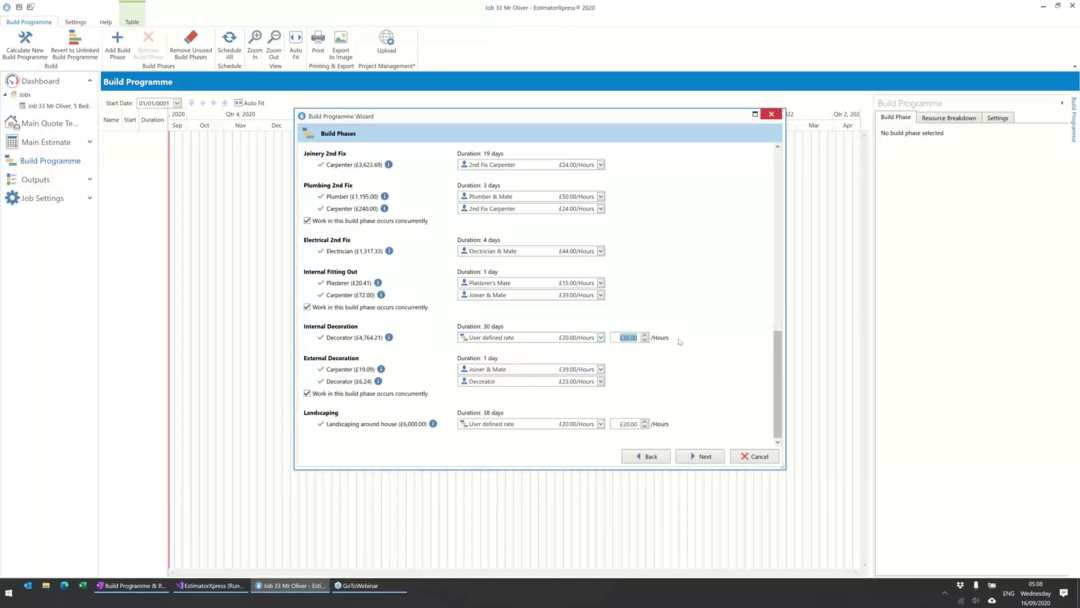
pyautogui.write('46')
# - Set the Landscaping phase's work around the house to a user defined duration of 14 days
pyautogui.moveTo(434, 425)
pyautogui.click(522, 428)
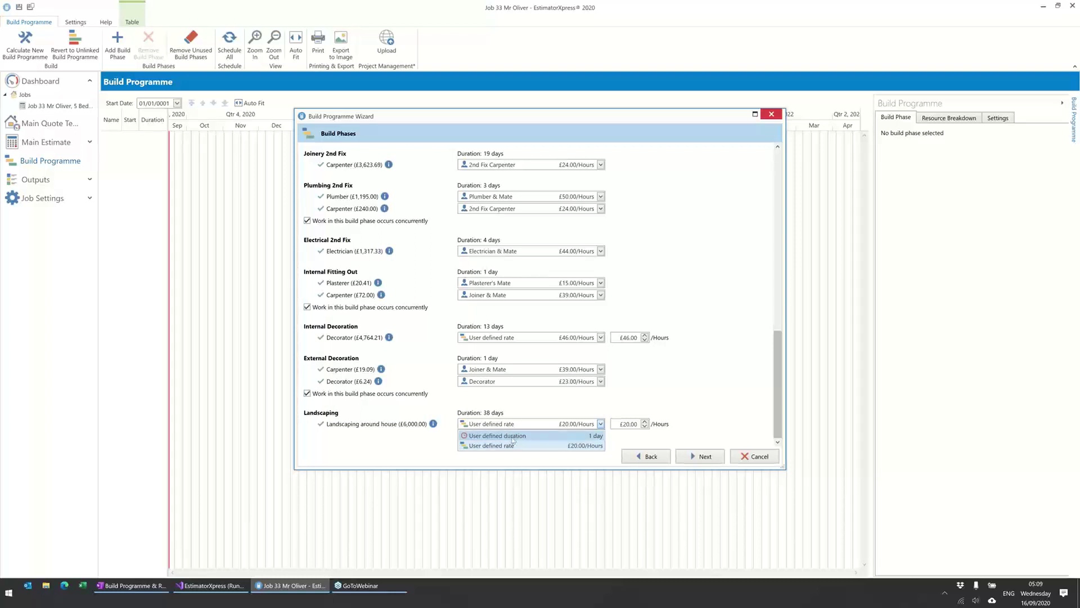
pyautogui.click(514, 438)
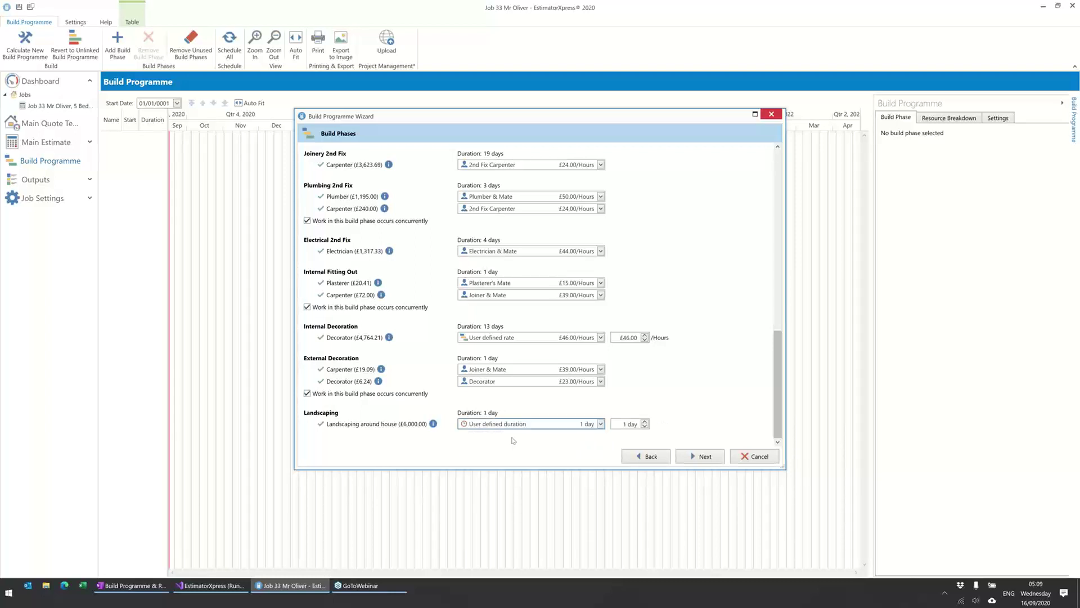
pyautogui.click(625, 424)
pyautogui.write('14')
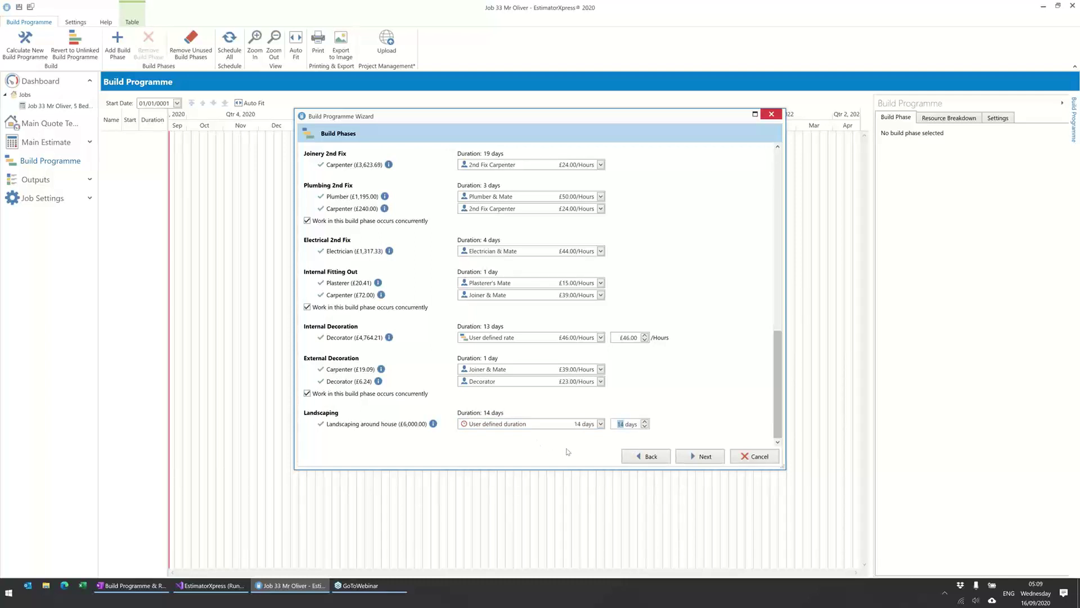
# - Proceed to the programme preview, set the start date to 05/10/2020 and auto-fit the chart to the view
pyautogui.click(707, 457)
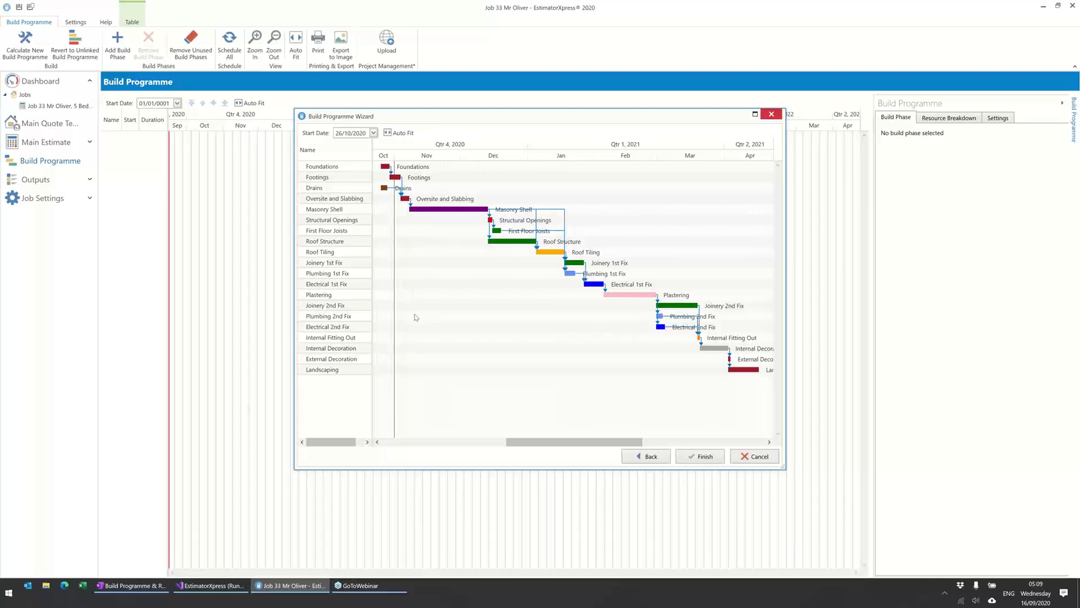
pyautogui.click(375, 137)
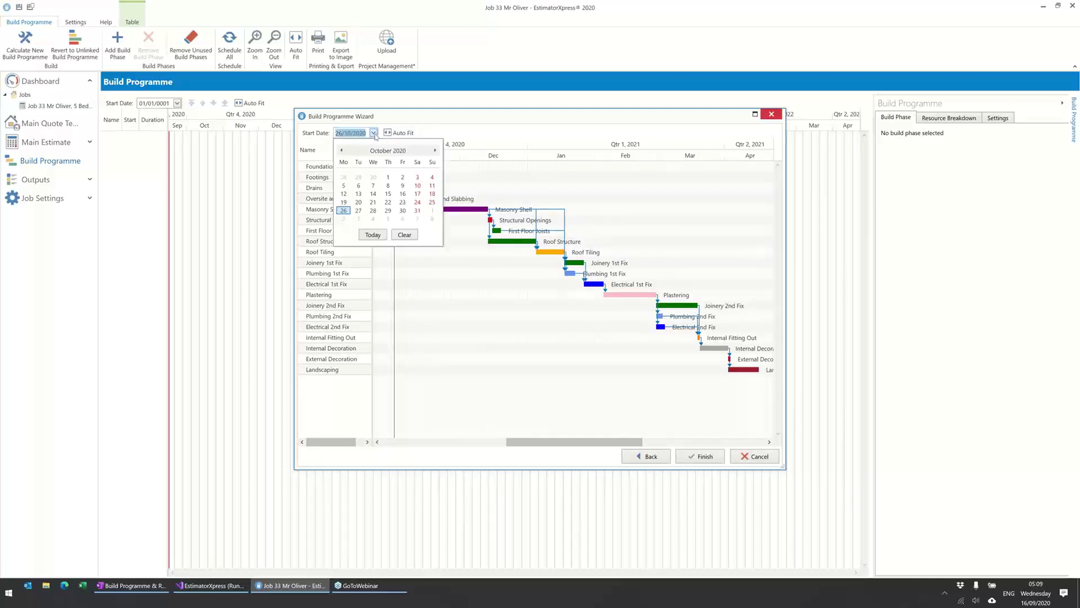
pyautogui.click(343, 185)
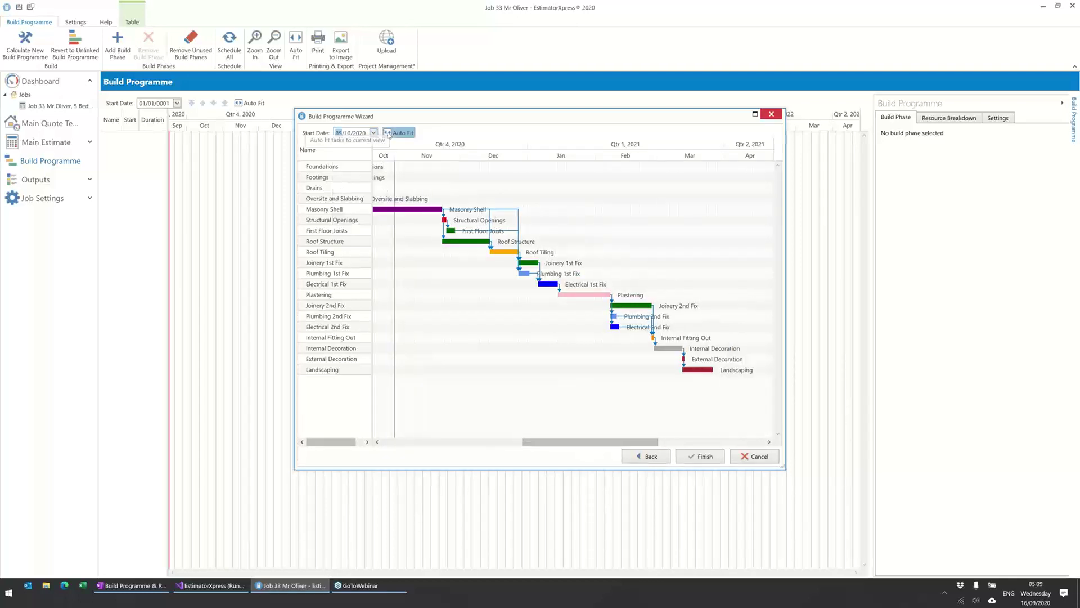
pyautogui.click(388, 134)
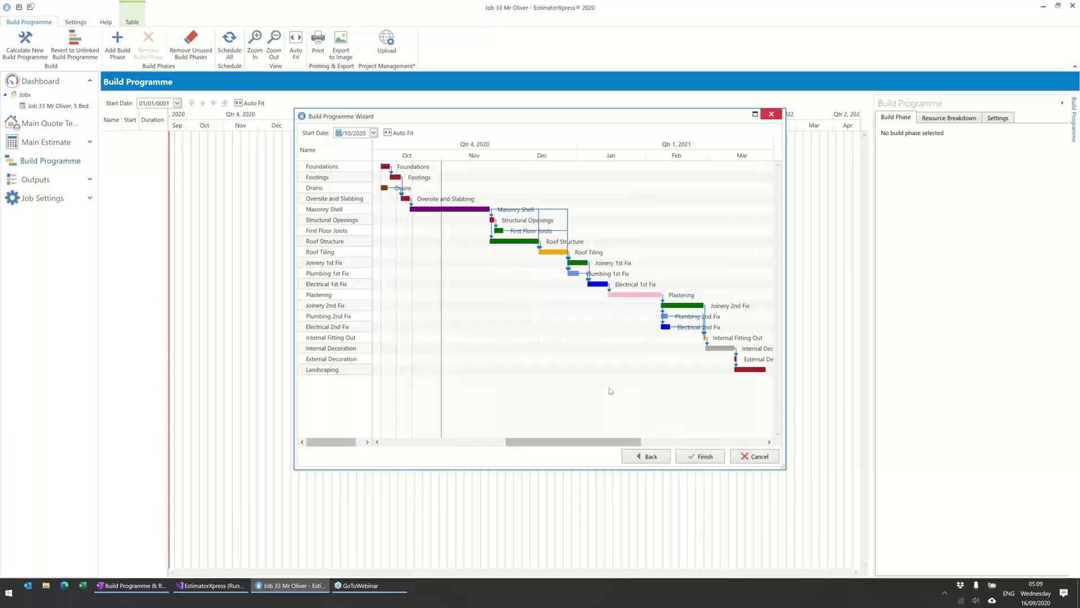
# - Go back to check the template options, keep Typical Build Programme, and finish the wizard to generate the programme
pyautogui.click(651, 457)
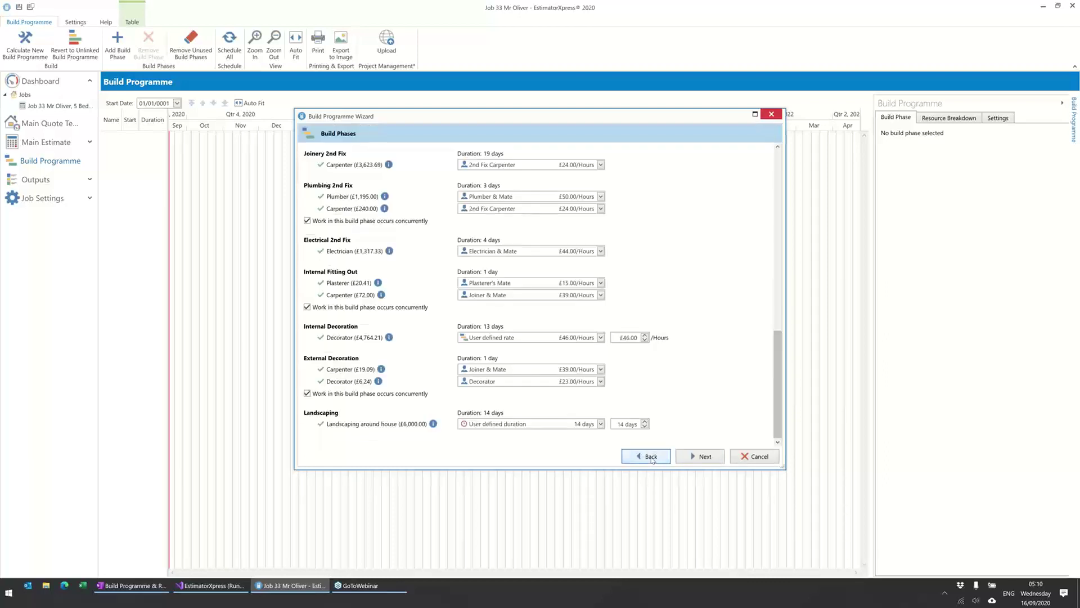
pyautogui.scroll(10, 712, 268)
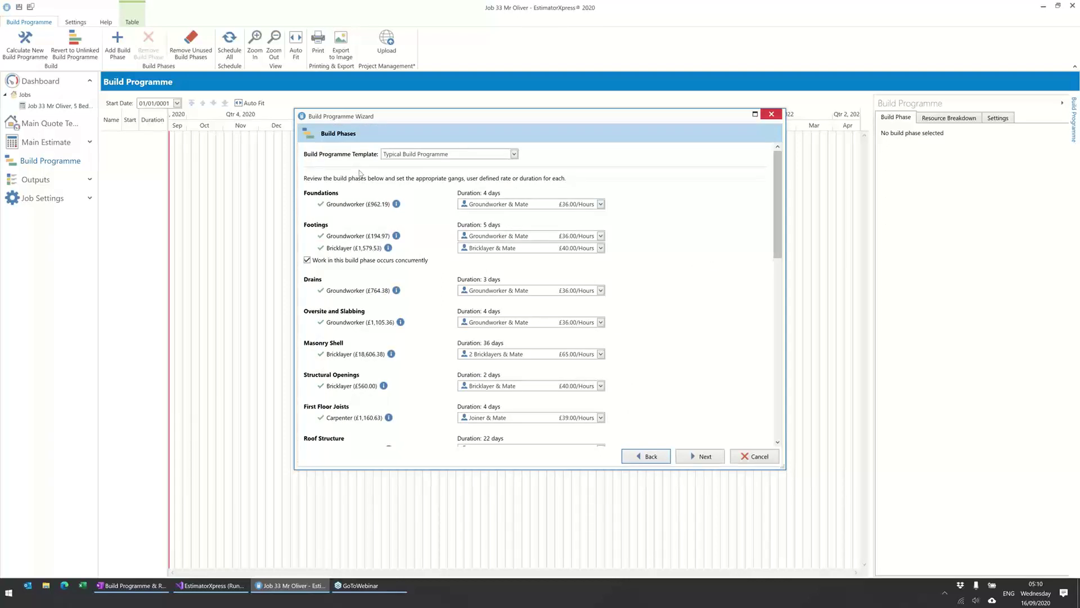
pyautogui.click(456, 157)
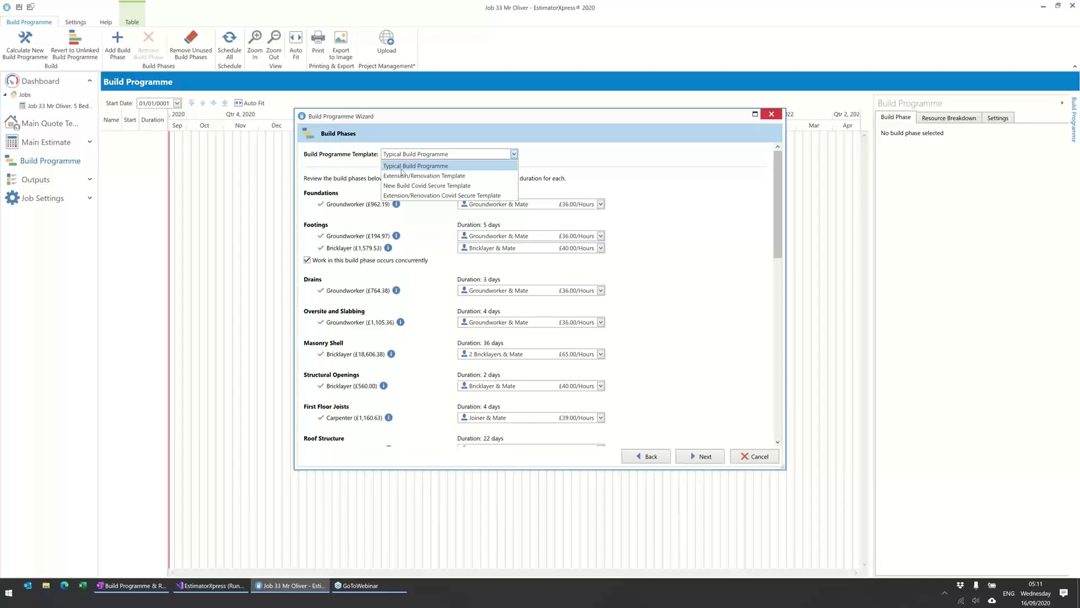
pyautogui.click(402, 169)
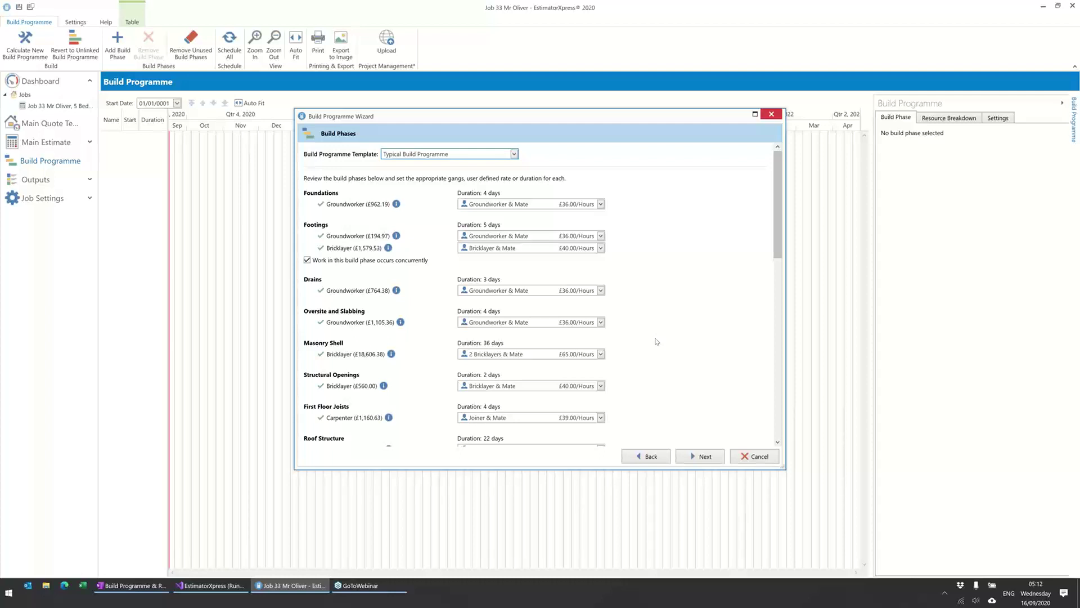
pyautogui.click(706, 457)
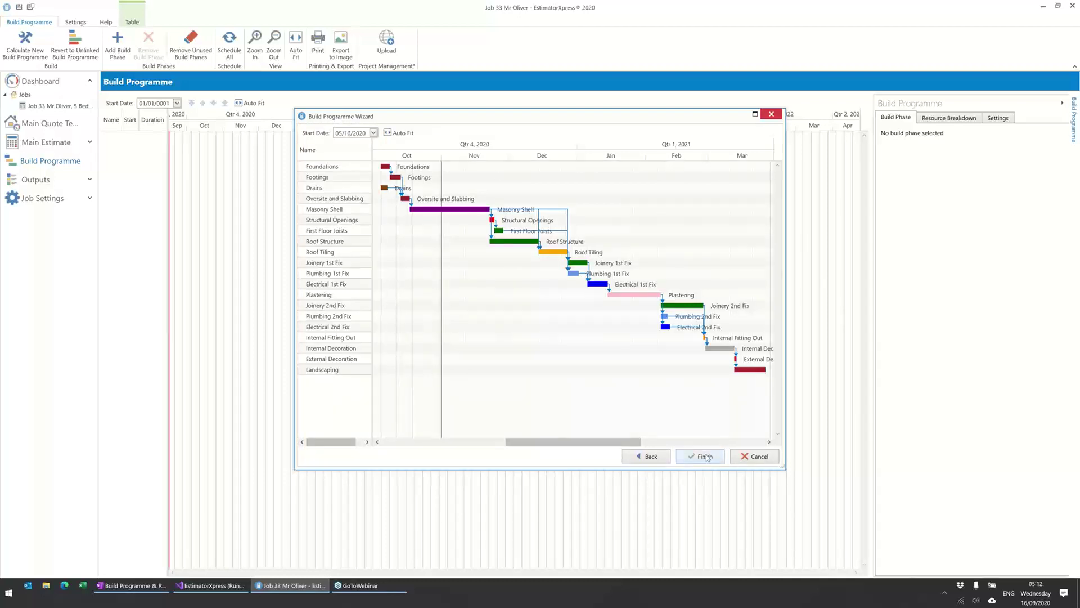
pyautogui.click(707, 457)
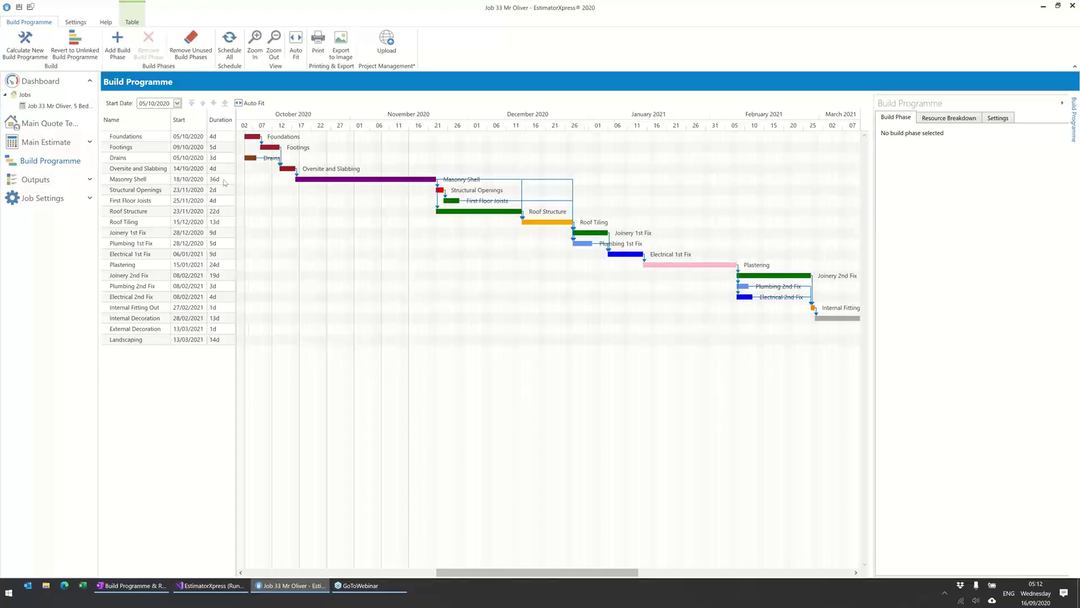
# - Check the dates, duration and predecessor links of the Masonry Shell and Plastering phases
pyautogui.click(203, 180)
pyautogui.click(350, 213)
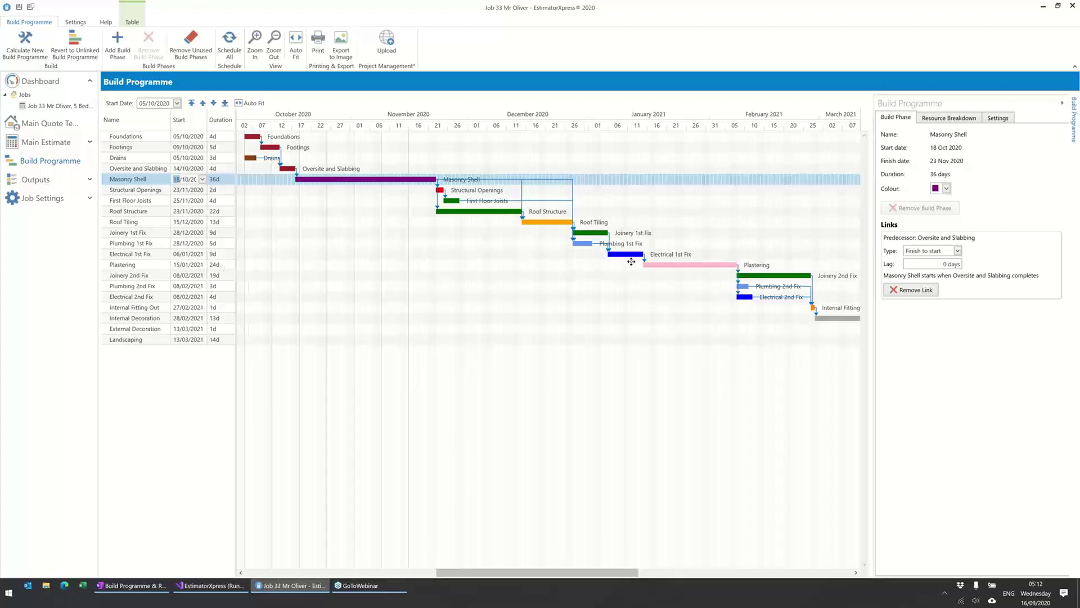
pyautogui.click(538, 270)
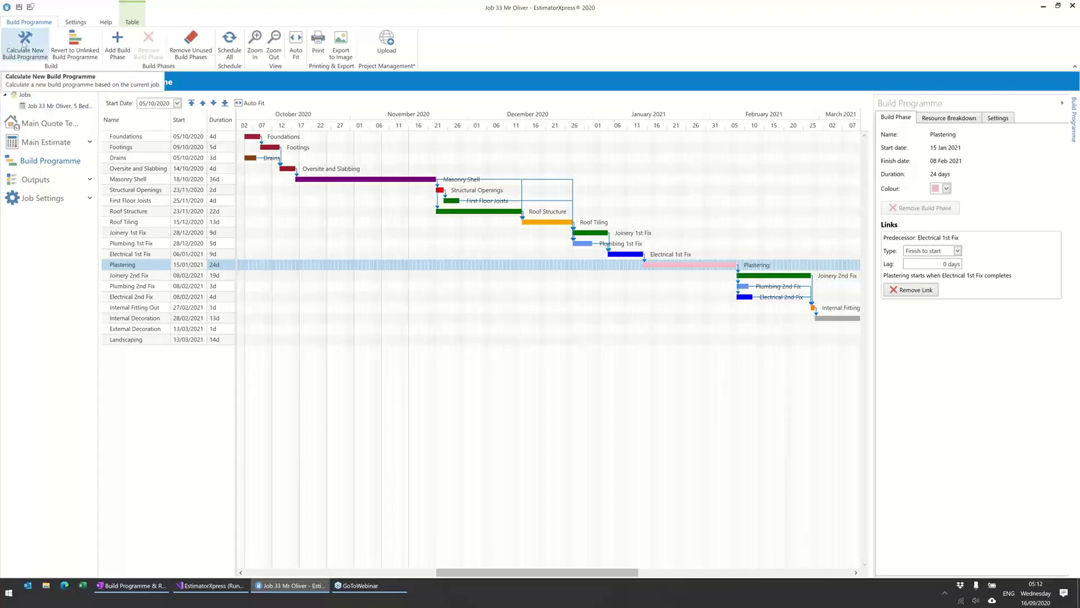
# - Recalculate the build programme, overwriting the current one, and set the Masonry Shell bricklayer gang to 4 Bricklayers & 2 Mates
pyautogui.click(24, 47)
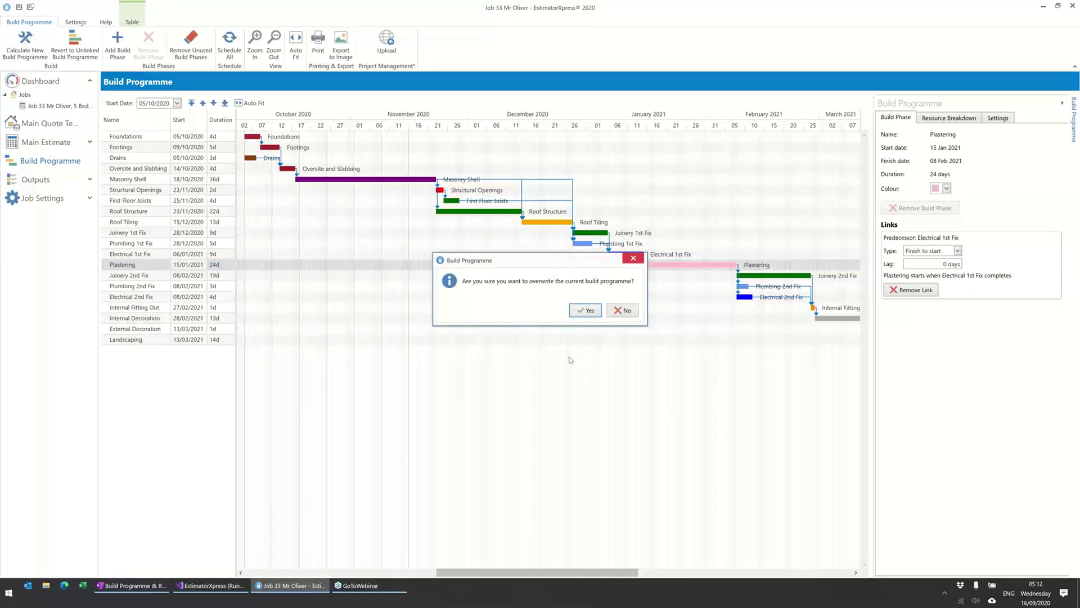
pyautogui.click(585, 310)
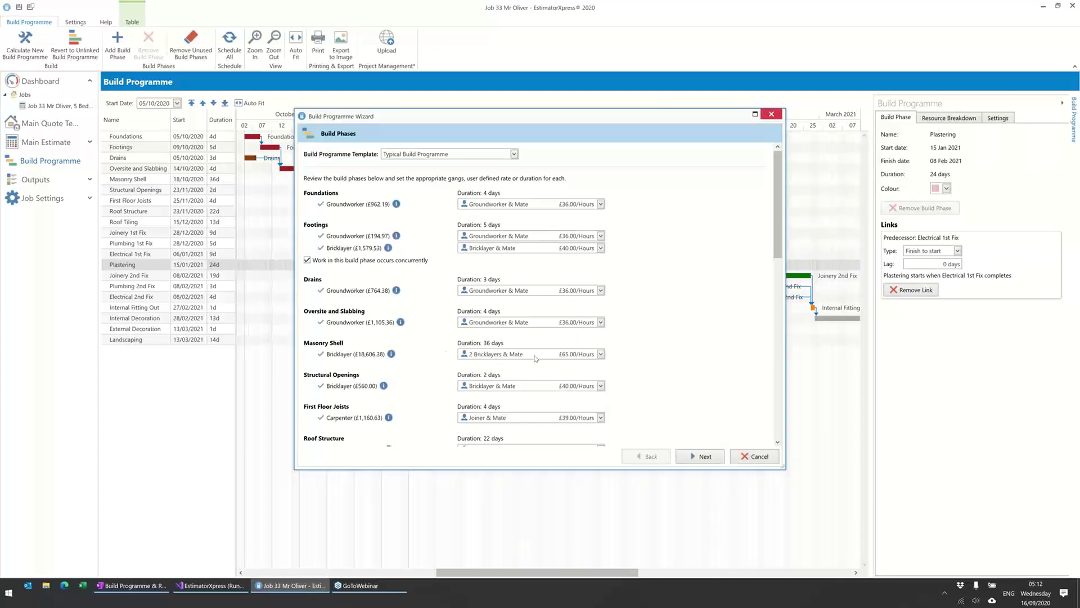
pyautogui.click(512, 354)
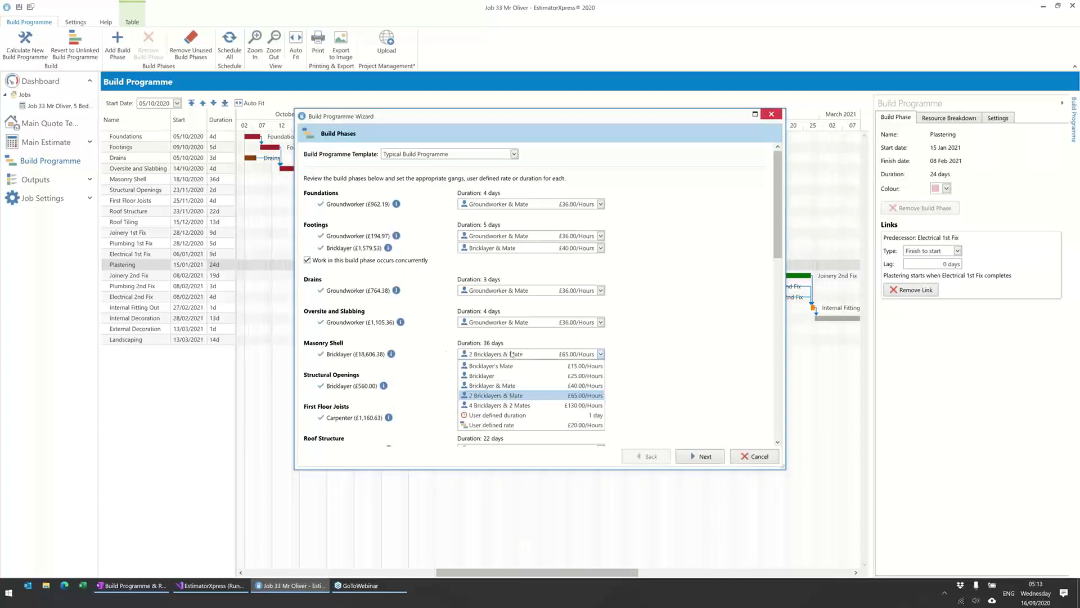
pyautogui.click(506, 405)
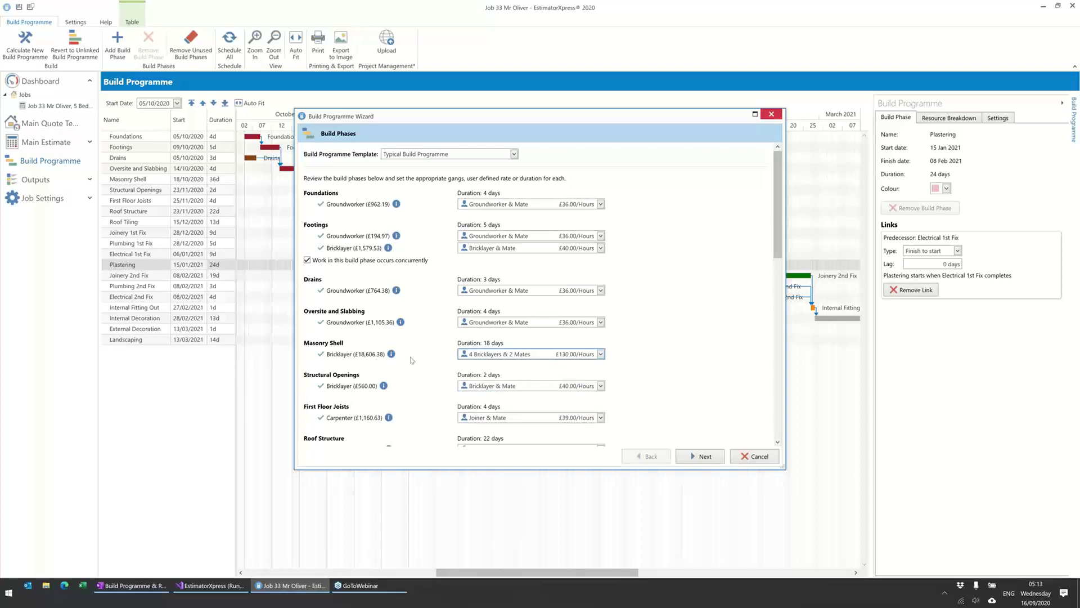
# - Give the Plastering plasterer a user defined rate of £162.00 per hour and finish the wizard to update the programme
pyautogui.scroll(-10, 417, 354)
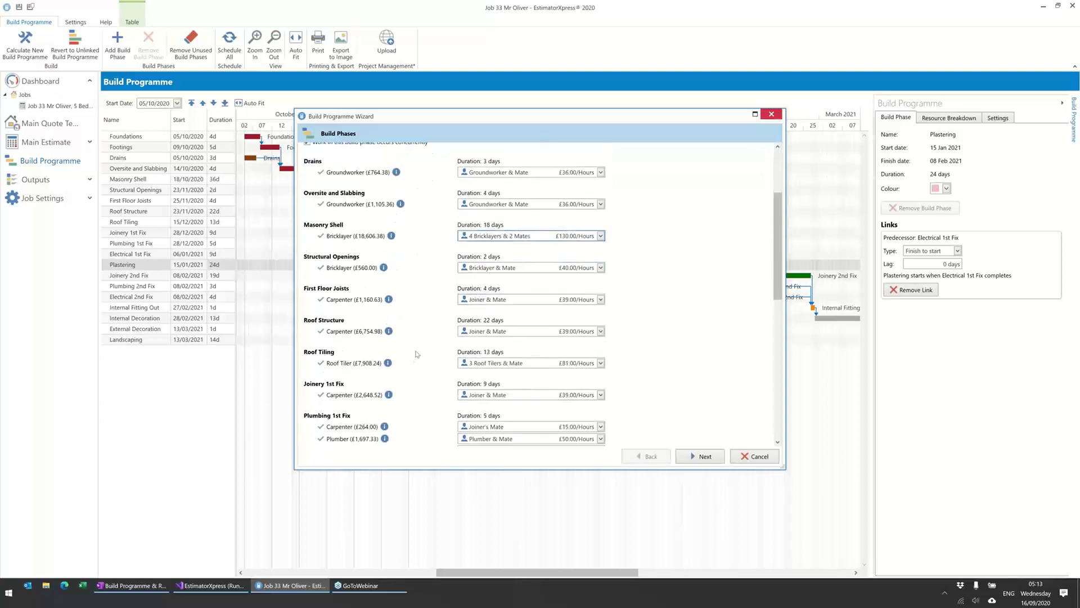
pyautogui.scroll(-3, 417, 354)
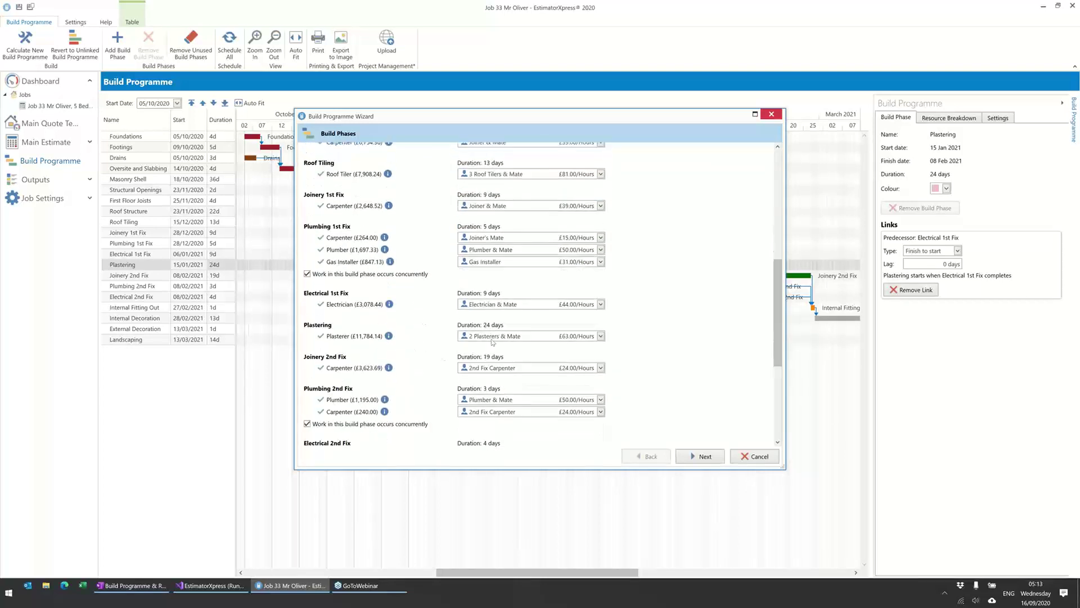
pyautogui.click(496, 337)
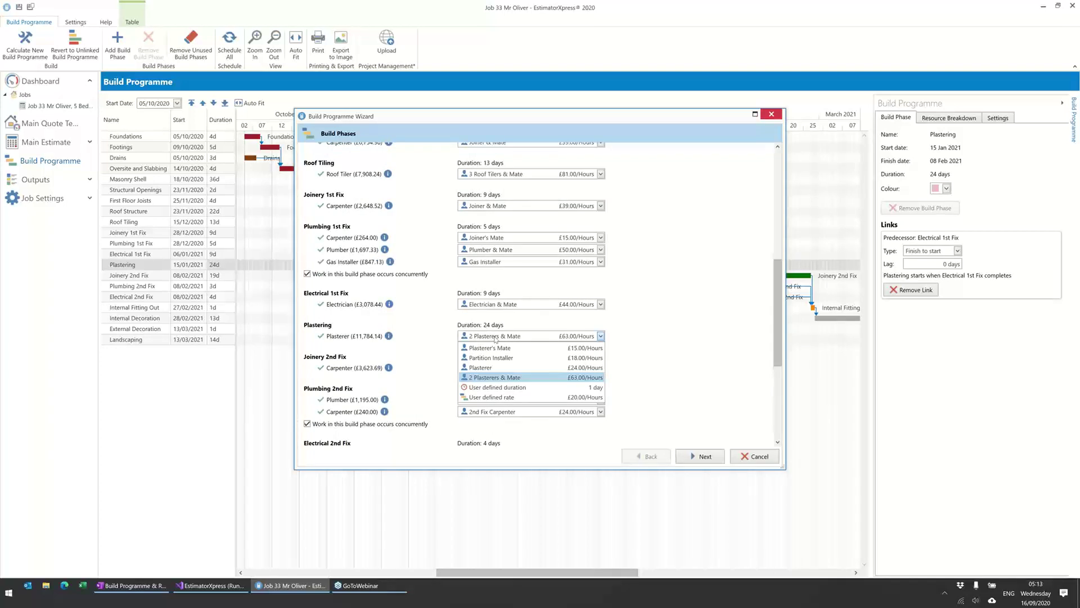
pyautogui.click(517, 398)
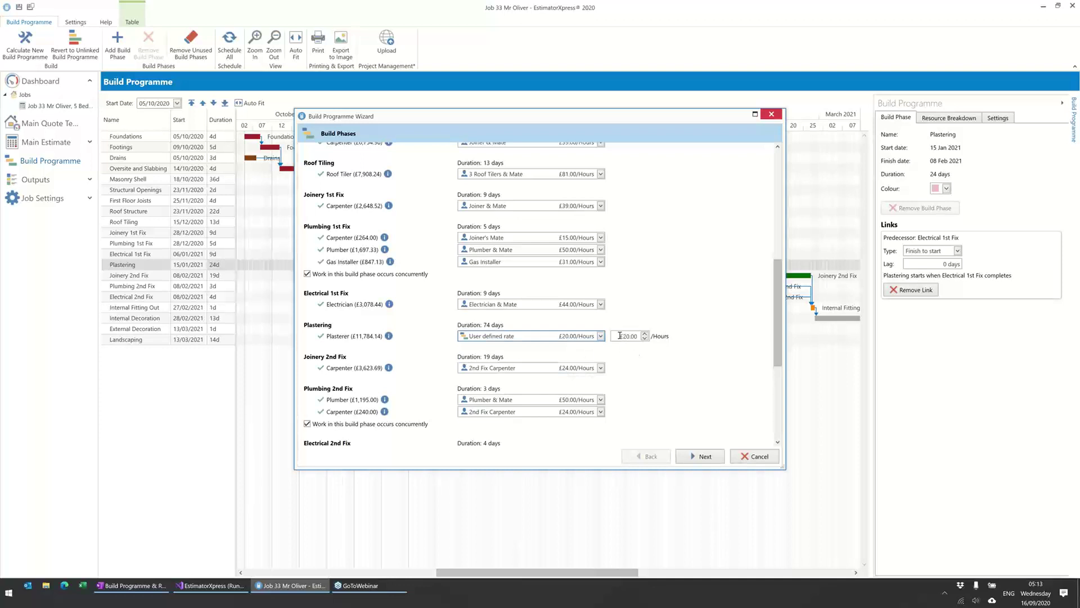
pyautogui.doubleClick(624, 336)
pyautogui.write('1')
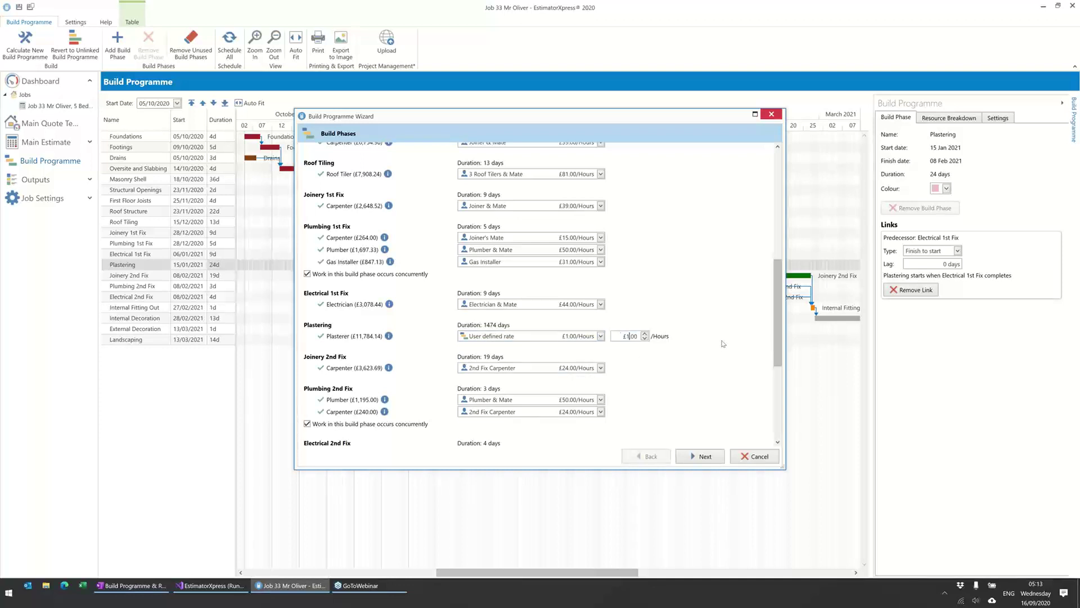
pyautogui.write('62')
pyautogui.click(705, 457)
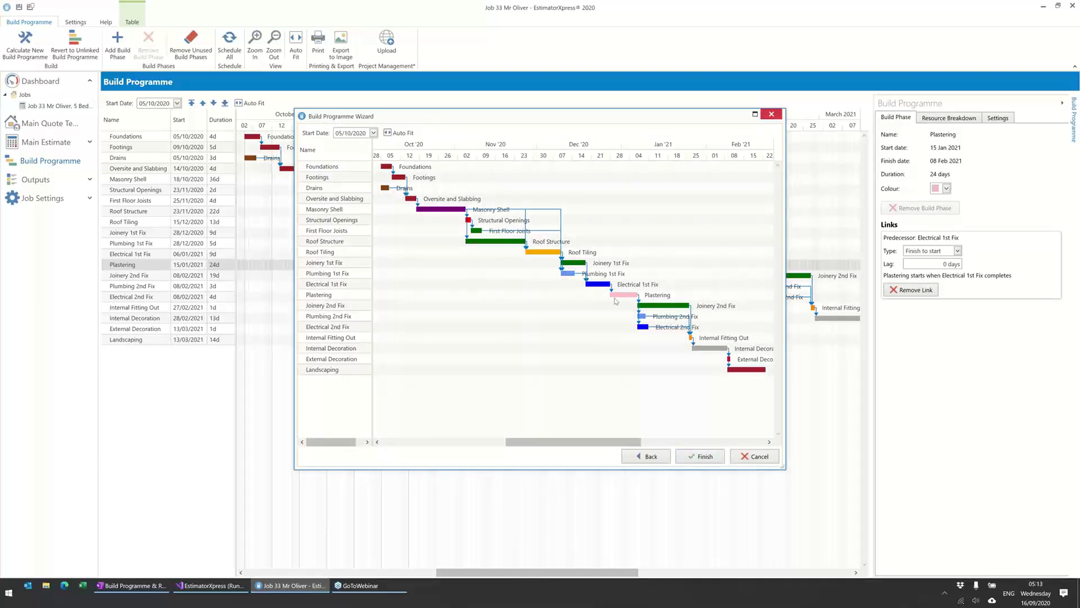
pyautogui.click(706, 457)
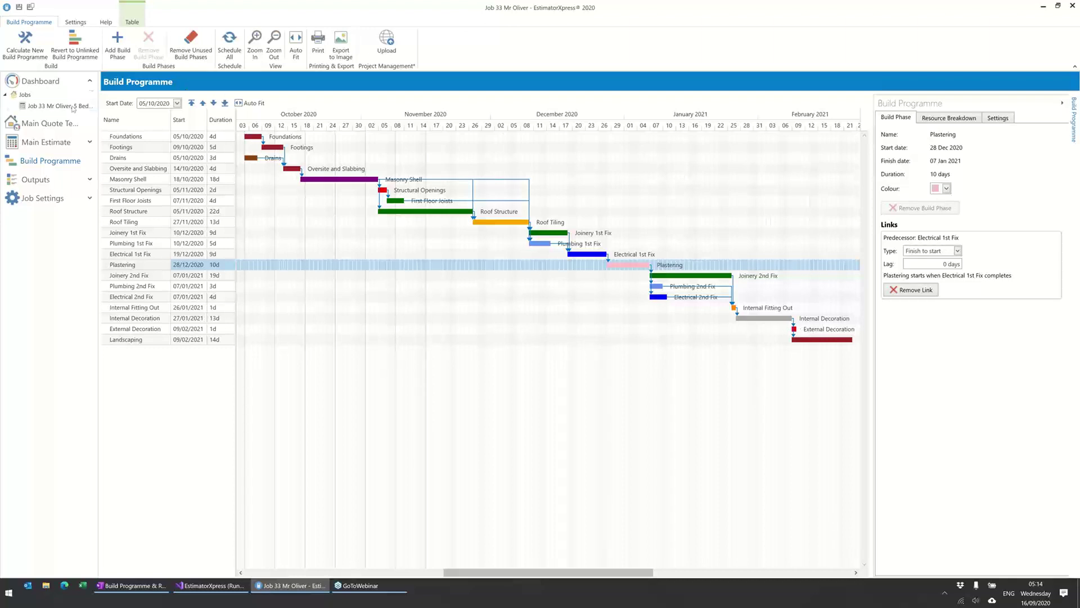
# - Add the Demolition build phase to the programme
pyautogui.click(118, 45)
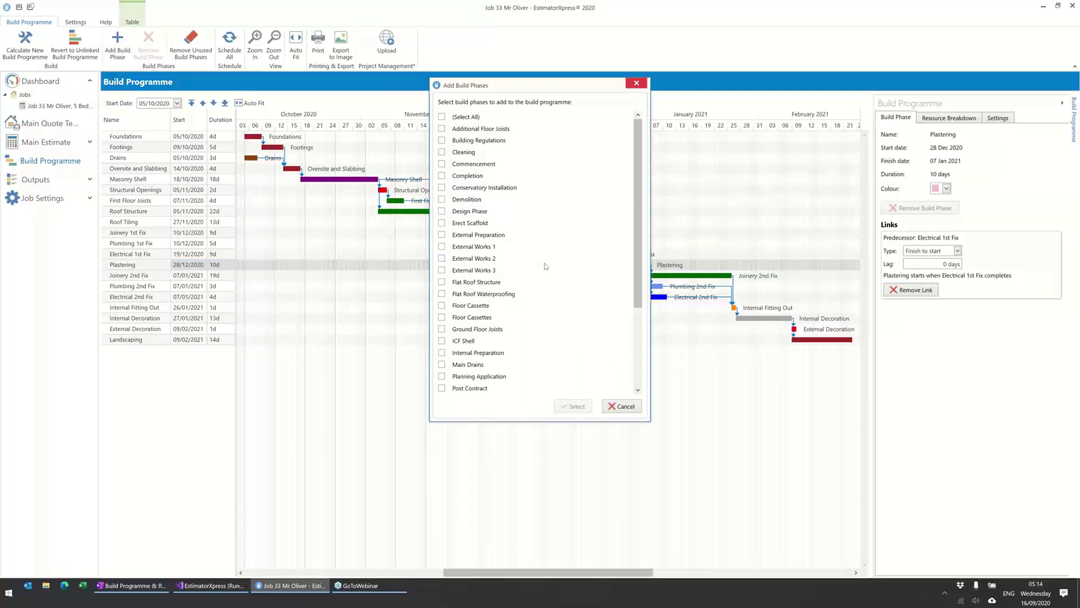
pyautogui.click(441, 199)
pyautogui.click(577, 406)
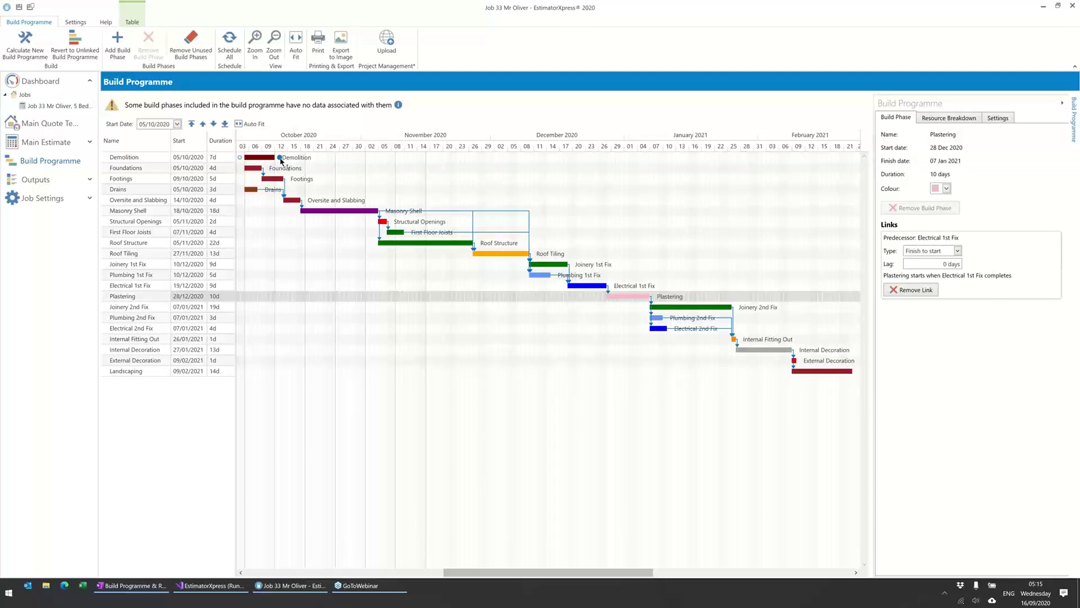
# - Link Demolition as the predecessor of both the Foundations and Drains phases so they start when it finishes
pyautogui.moveTo(280, 158); pyautogui.dragTo(246, 171)
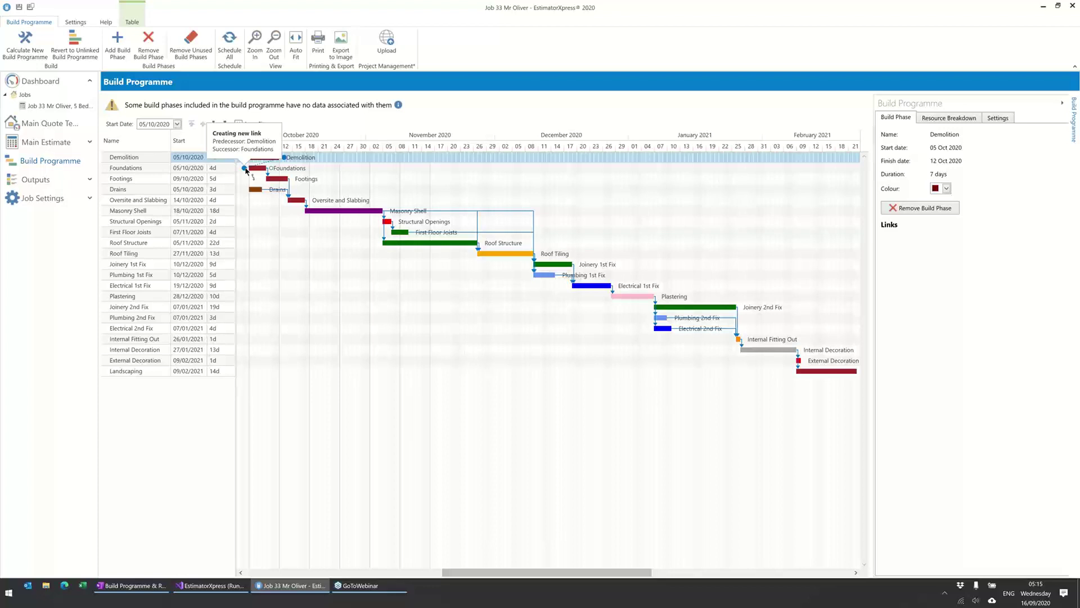
pyautogui.moveTo(246, 170); pyautogui.dragTo(248, 170)
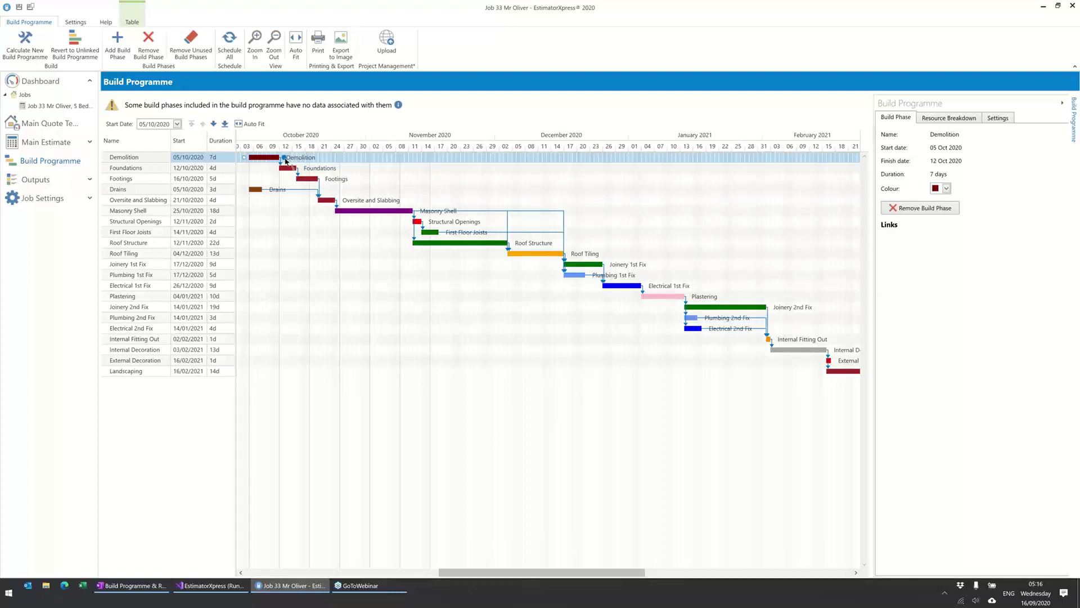
pyautogui.moveTo(285, 161); pyautogui.dragTo(246, 193)
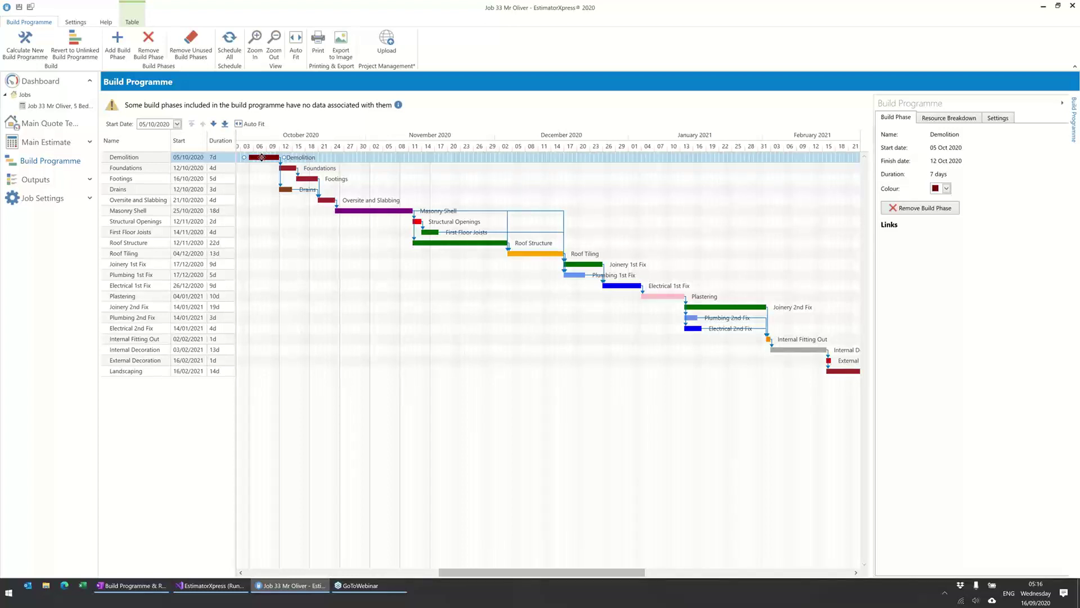
# - Move the Demolition phase's start to 07/10/2020 and extend its duration to 12 days on the chart
pyautogui.moveTo(261, 157)
pyautogui.mouseDown()
pyautogui.moveTo(353, 157)
pyautogui.moveTo(248, 157)
pyautogui.moveTo(271, 157)
pyautogui.mouseUp()
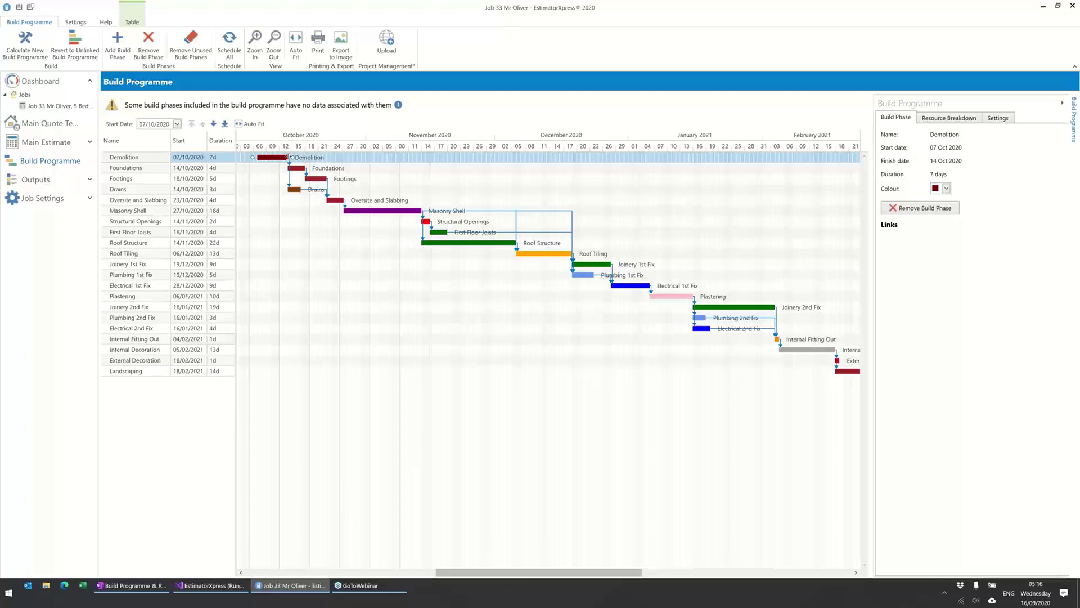
pyautogui.moveTo(287, 158); pyautogui.dragTo(309, 158)
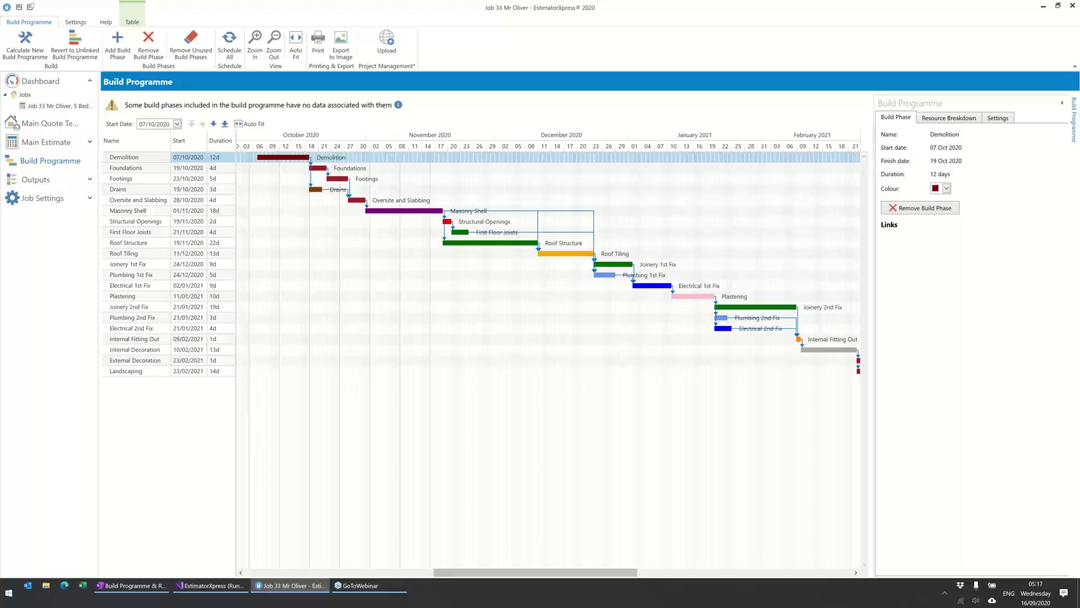
# - Change the Masonry Shell phase's bar colour to light blue
pyautogui.hotkey('alt', 'Tab')
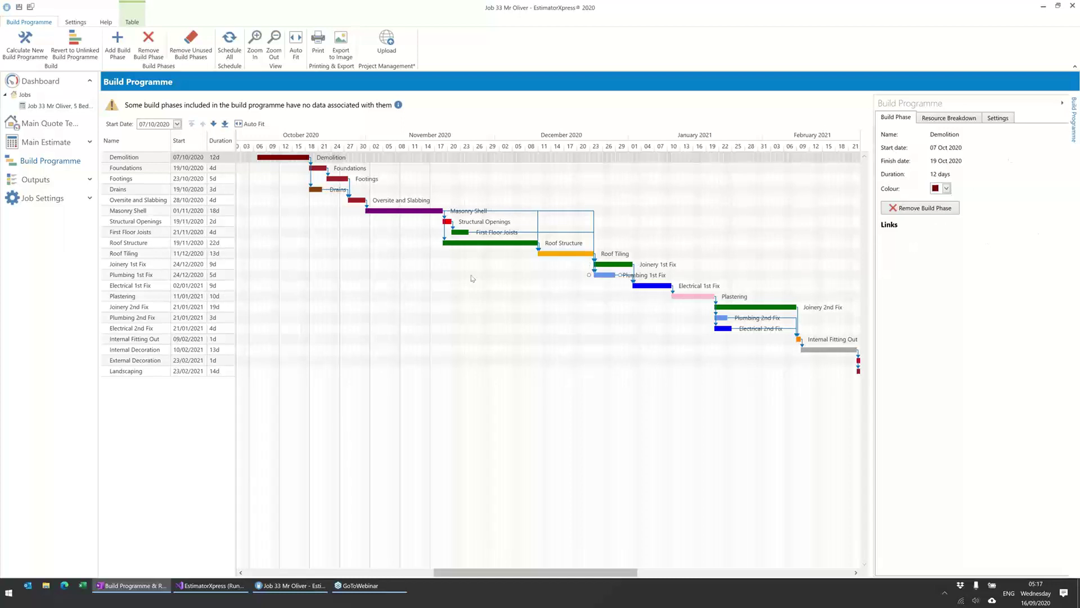
pyautogui.click(392, 210)
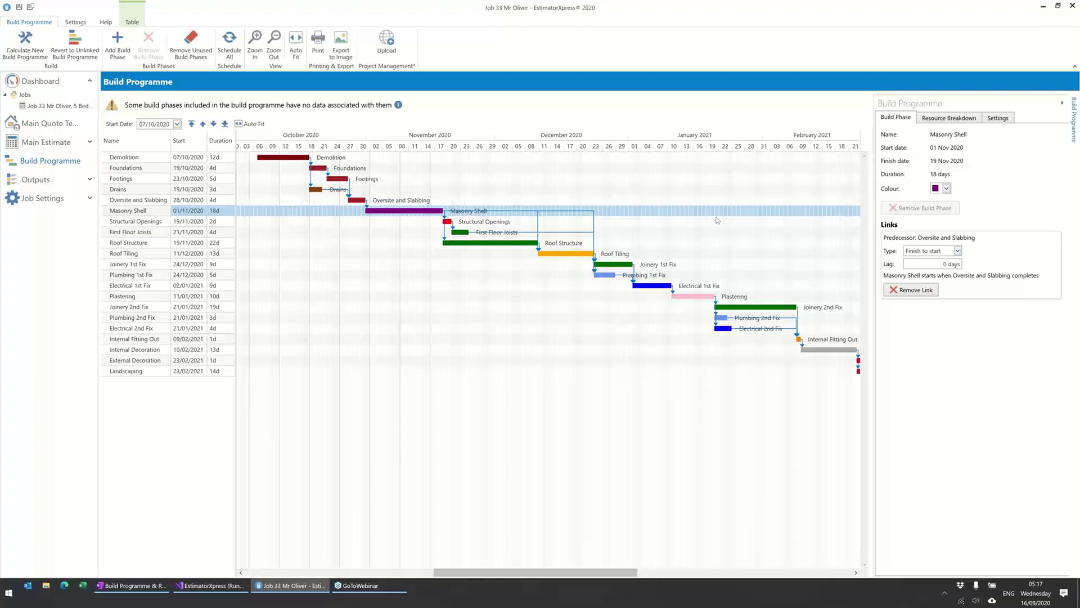
pyautogui.moveTo(812, 308)
pyautogui.click(947, 190)
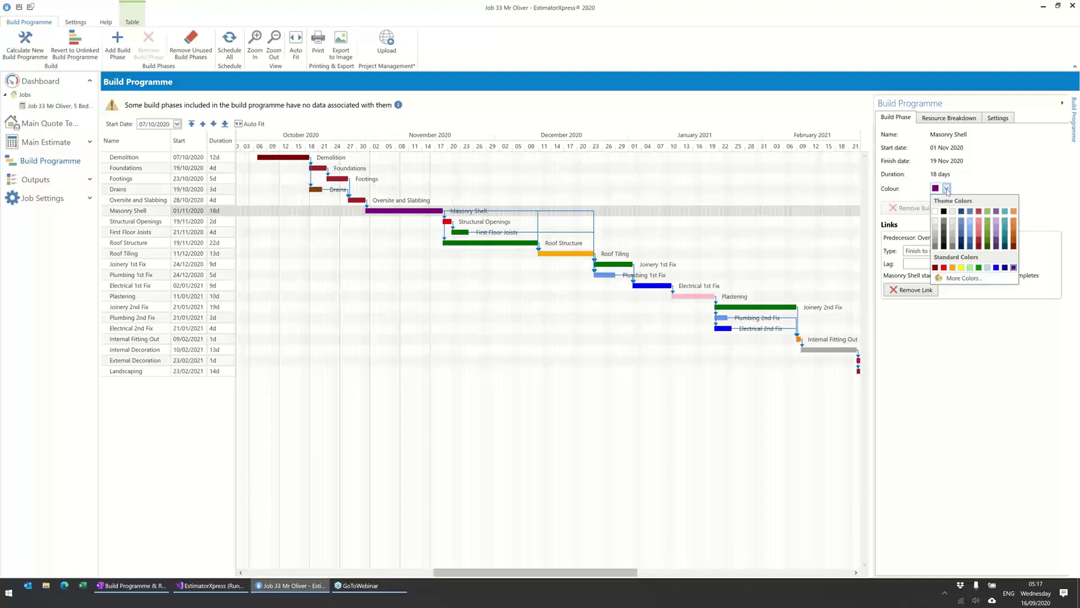
pyautogui.click(971, 227)
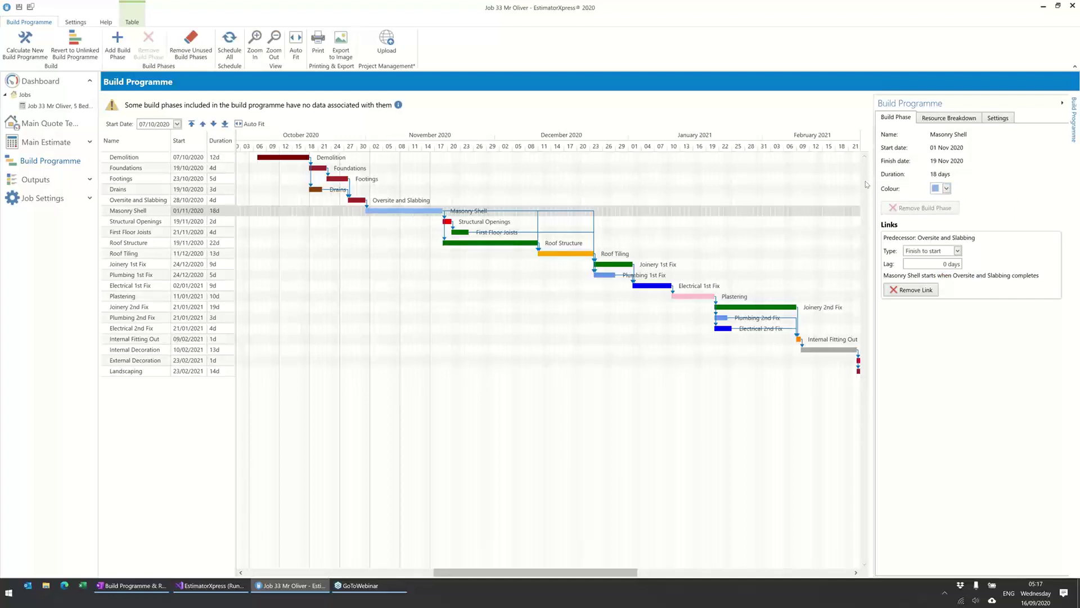
# - Examine the resource breakdowns of the Demolition, Foundations, Drains and Masonry Shell phases with the details area widened
pyautogui.click(949, 118)
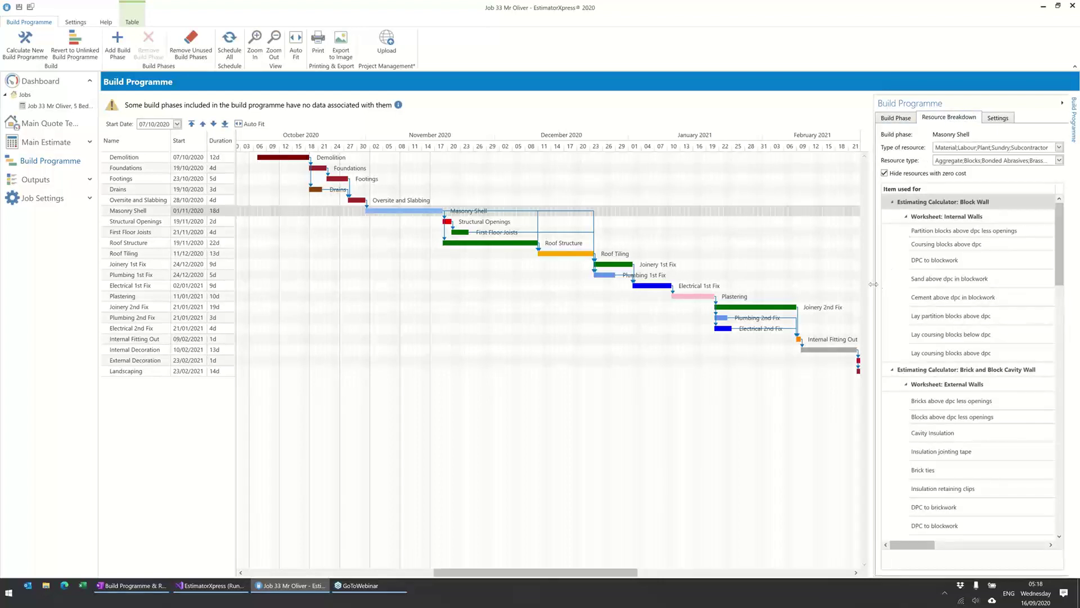
pyautogui.moveTo(873, 284); pyautogui.dragTo(499, 299)
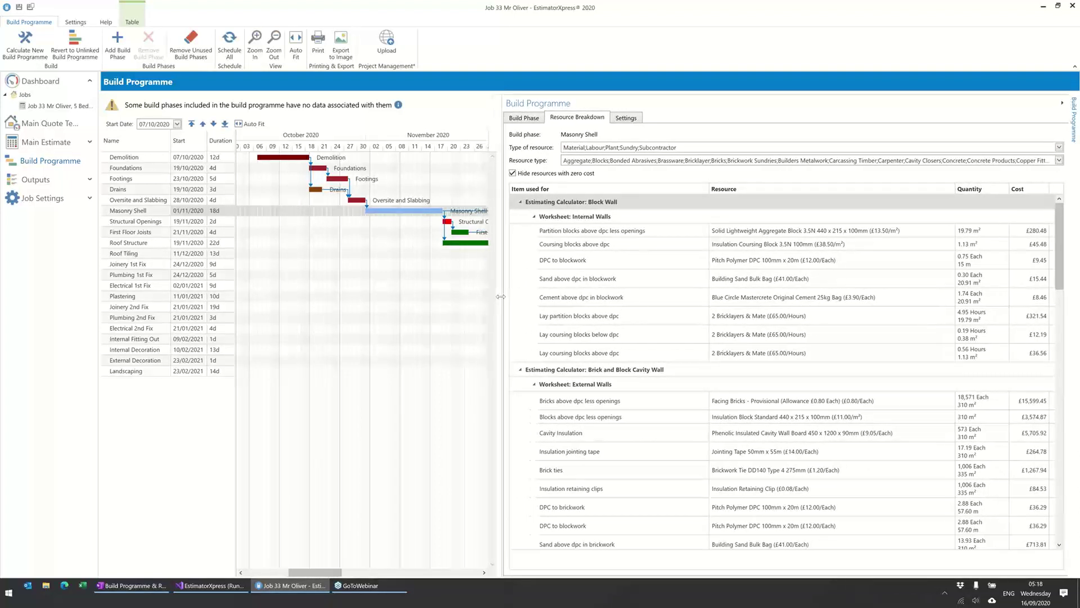
pyautogui.click(286, 157)
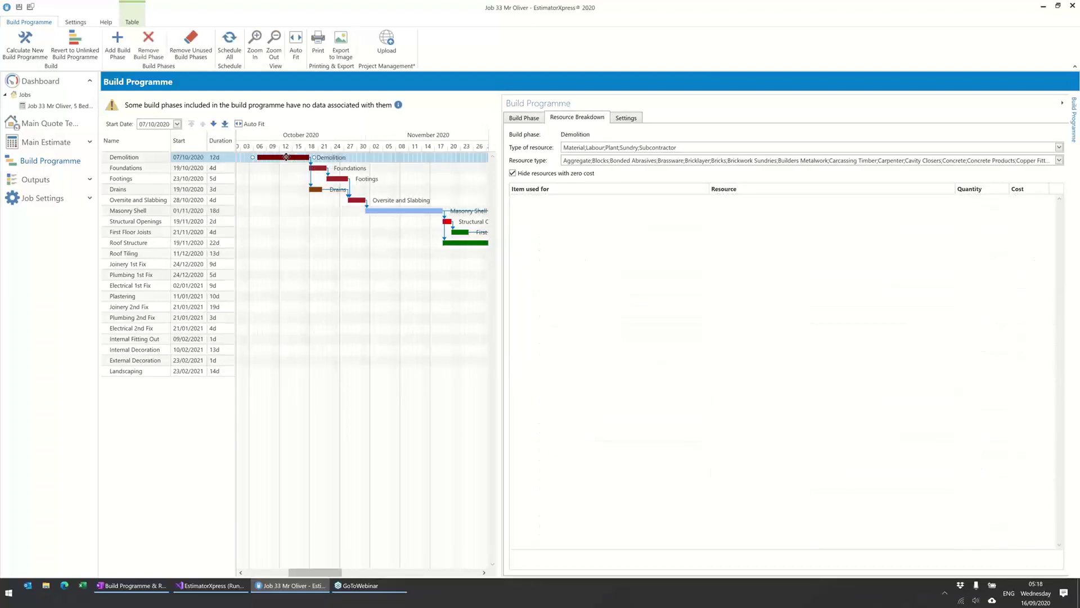
pyautogui.click(319, 168)
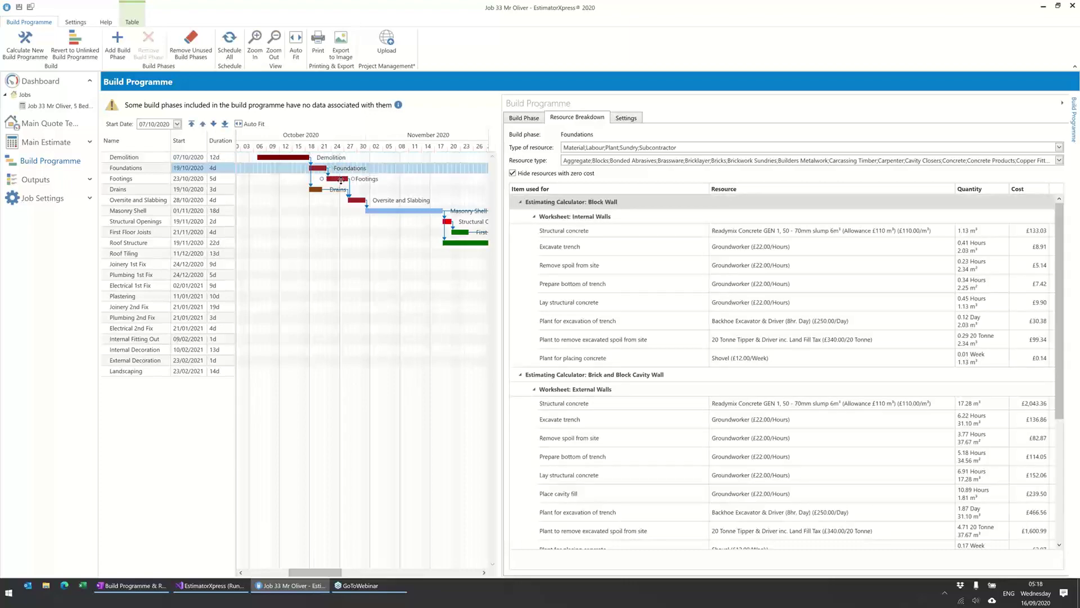
pyautogui.click(315, 190)
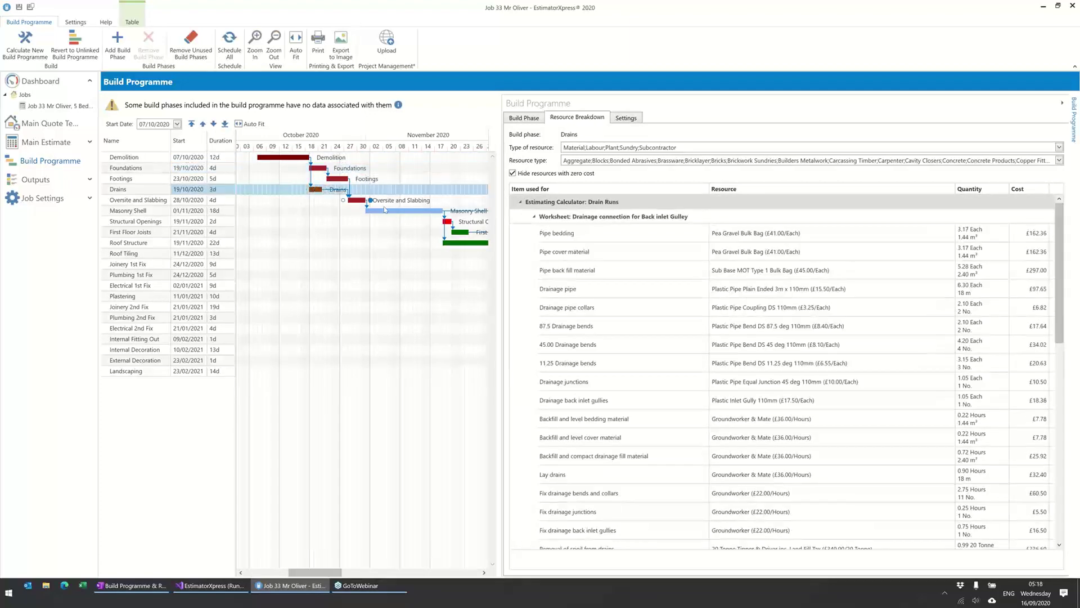
pyautogui.click(383, 211)
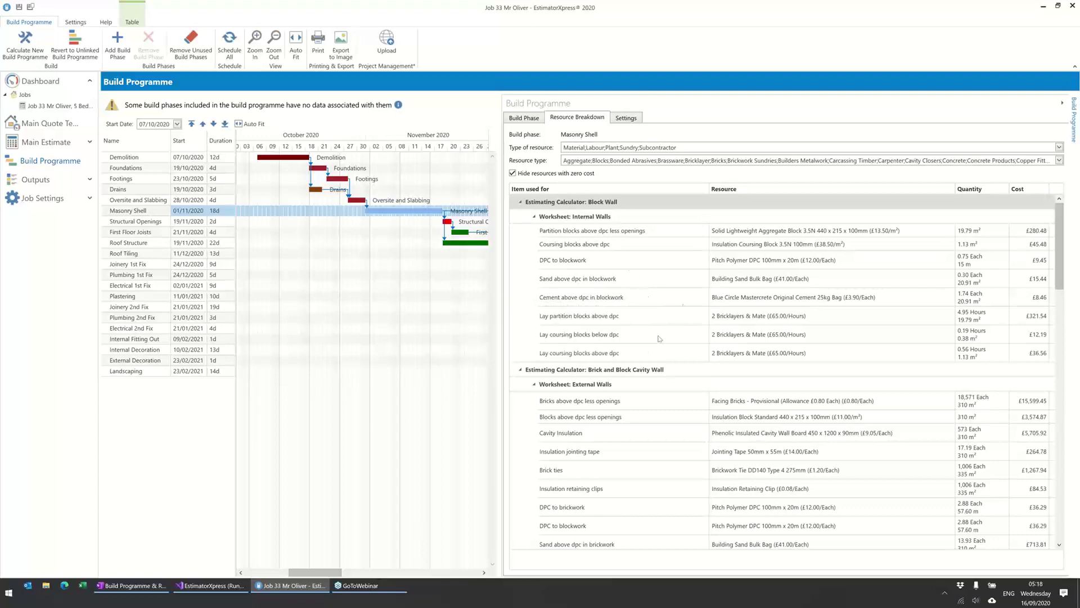
pyautogui.scroll(-10, 702, 325)
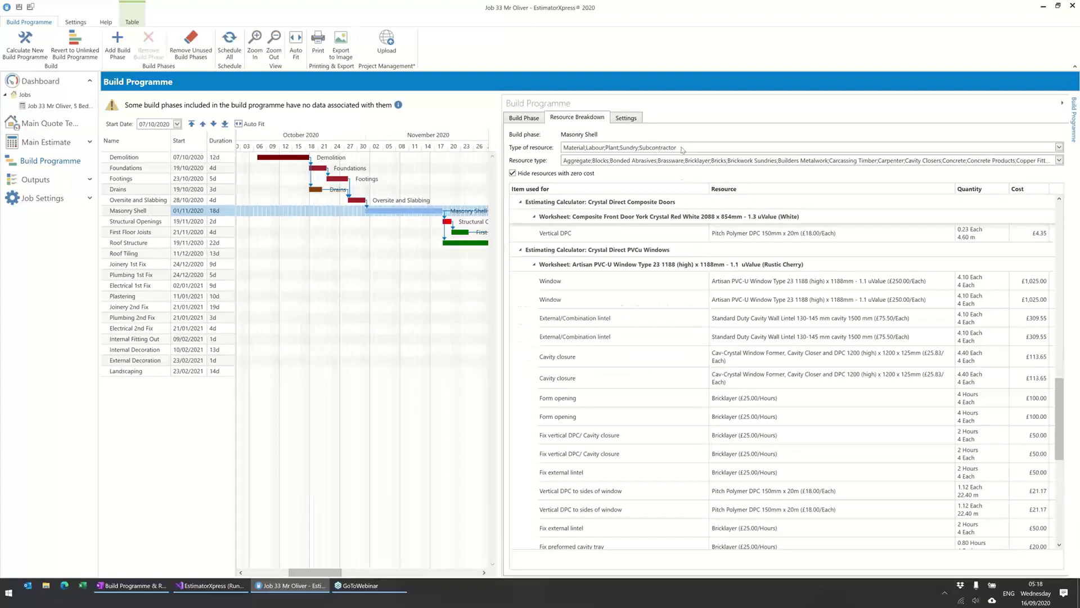
# - Filter the Masonry Shell resource breakdown to Labour only, review its items and narrow the details area again
pyautogui.click(1059, 146)
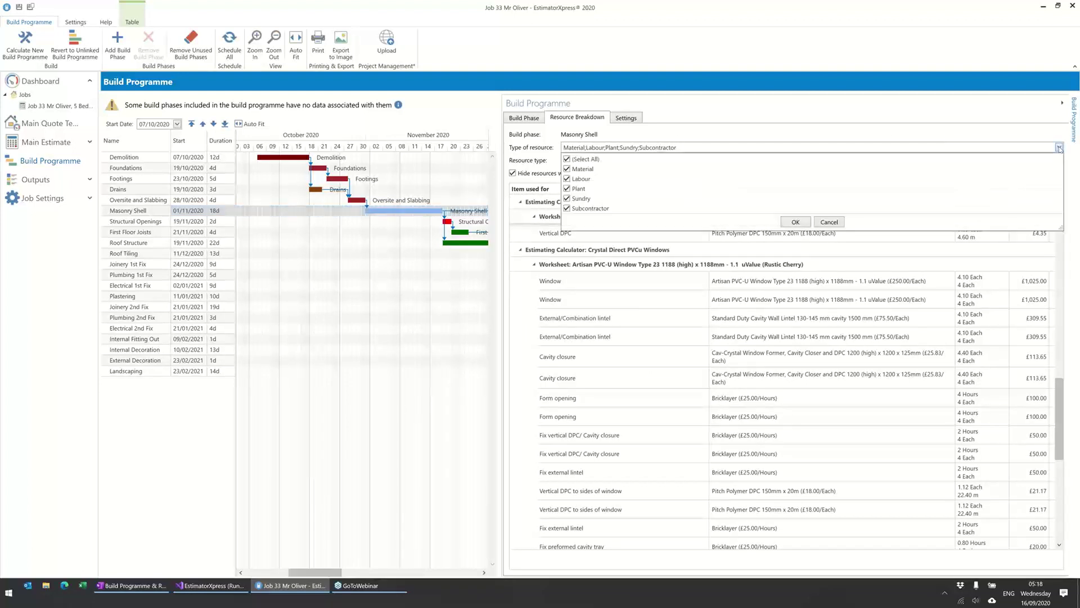
pyautogui.click(568, 160)
pyautogui.click(568, 179)
pyautogui.click(795, 222)
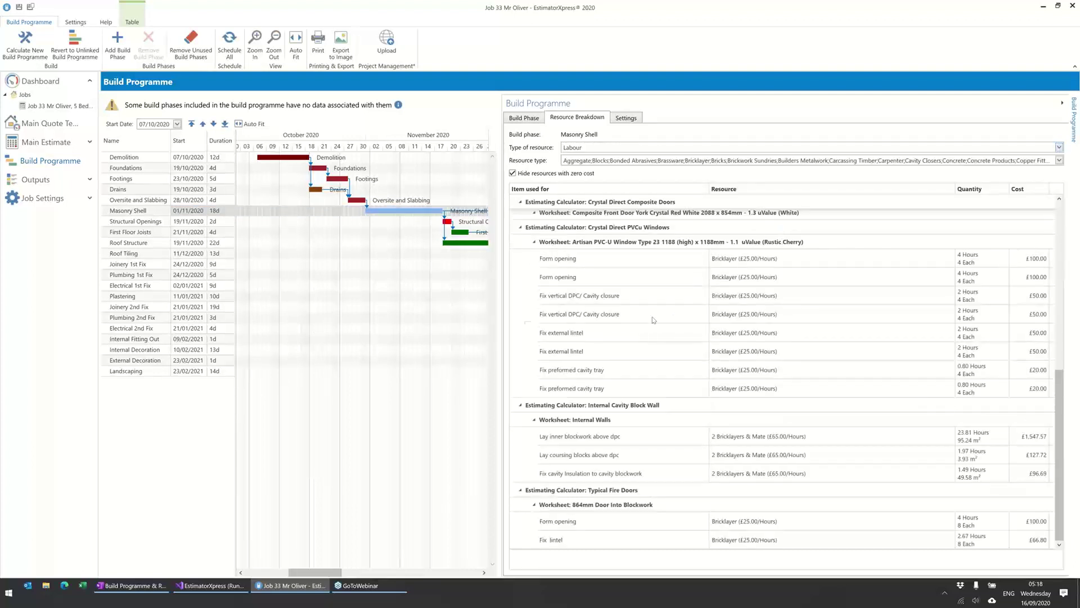
pyautogui.scroll(5, 607, 356)
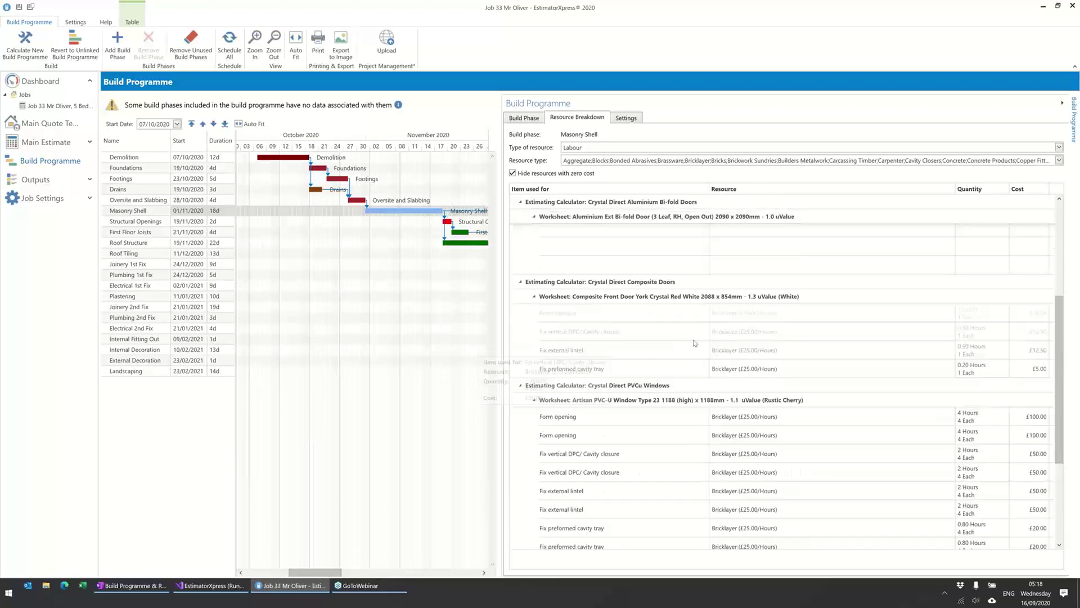
pyautogui.scroll(-5, 694, 343)
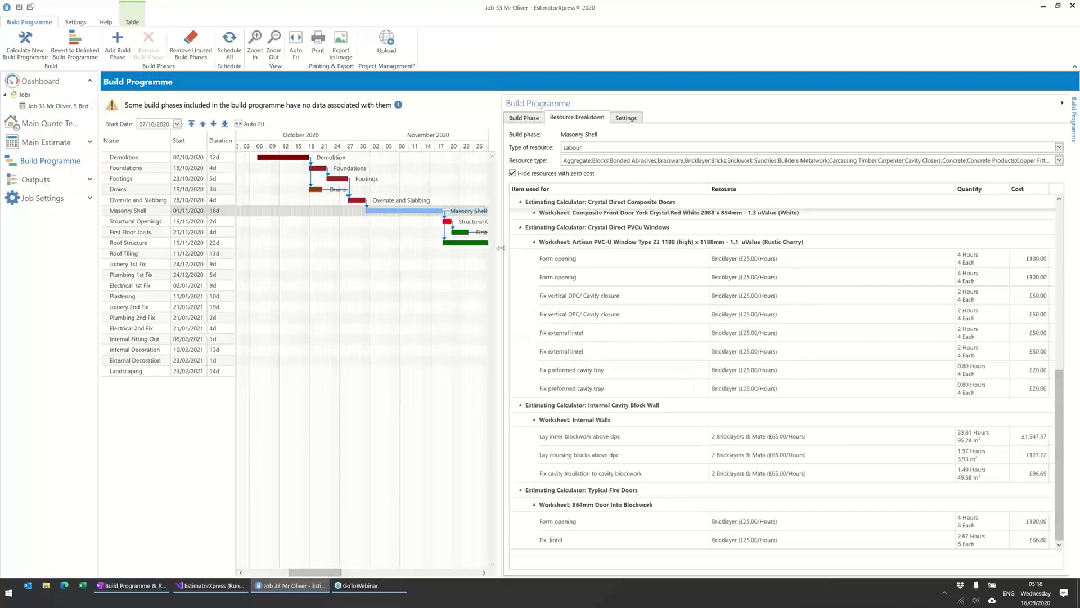
pyautogui.moveTo(501, 248); pyautogui.dragTo(784, 261)
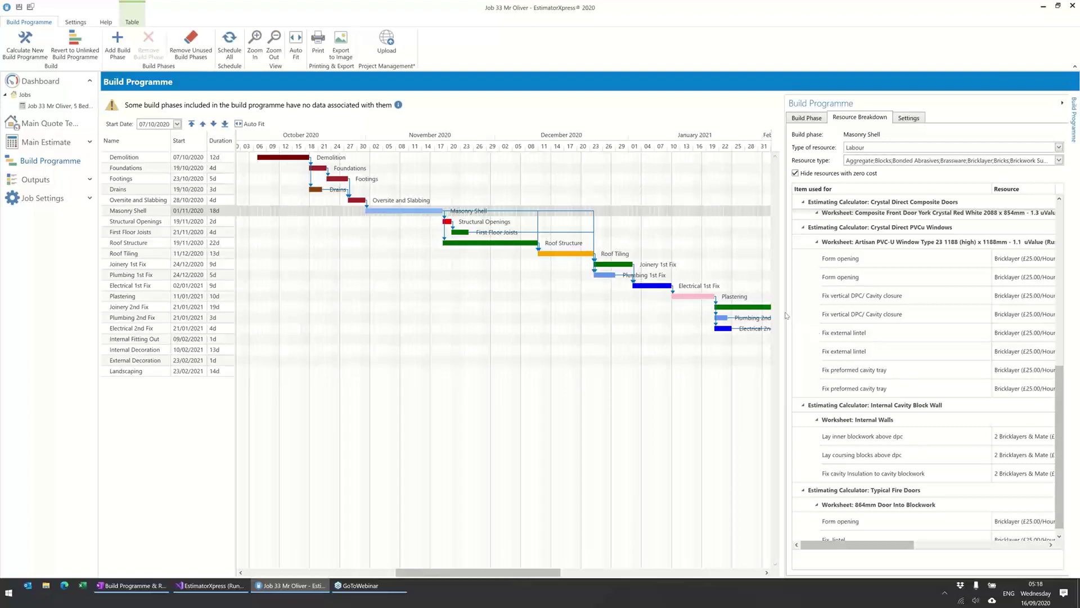
pyautogui.moveTo(787, 311); pyautogui.dragTo(862, 308)
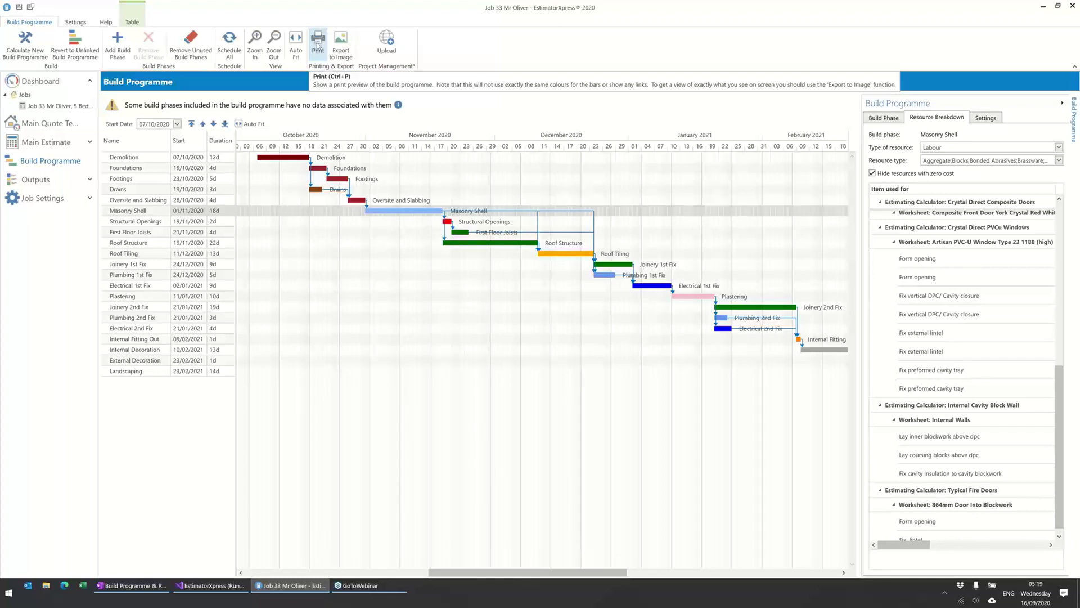
# - Preview the printed bar chart of the build programme and close the preview
pyautogui.click(318, 45)
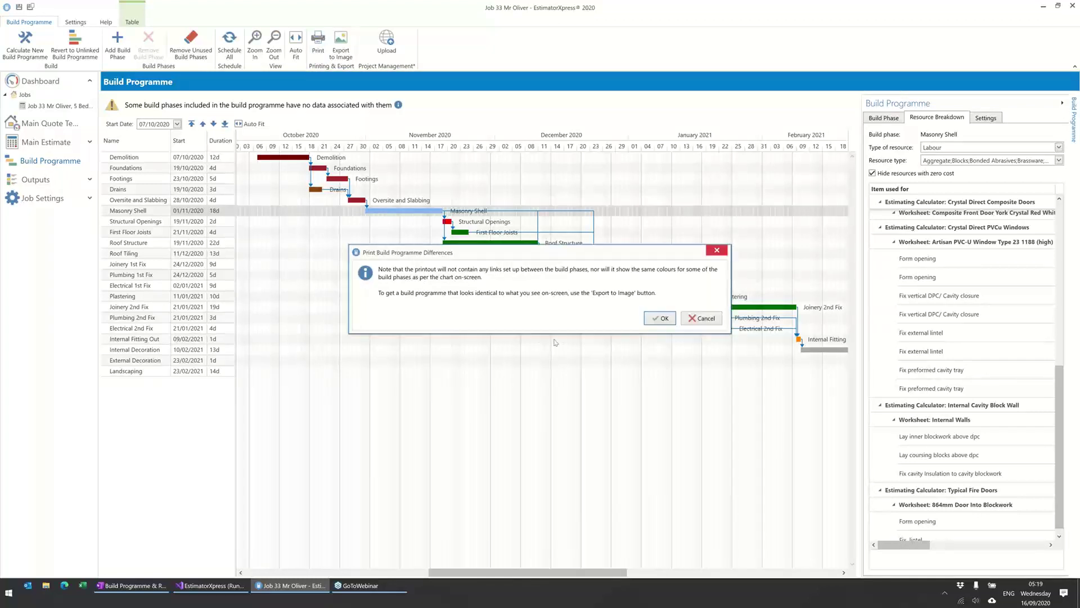
pyautogui.click(663, 319)
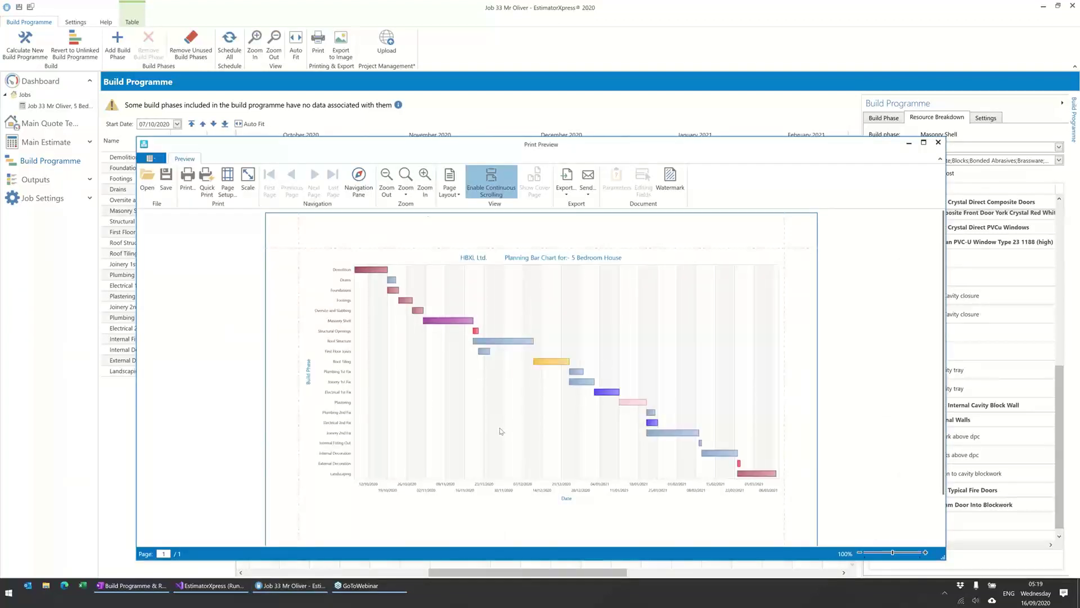
pyautogui.click(938, 143)
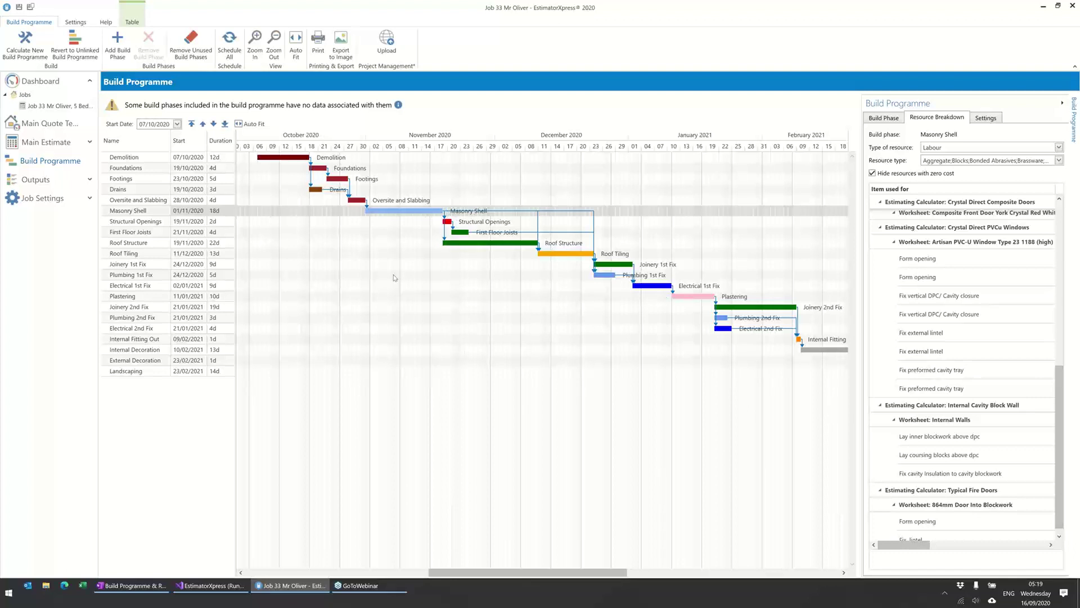
# - Export the build programme as a PNG on the Desktop with days and weekends shown, replacing the existing file, and close the opened image
pyautogui.click(339, 49)
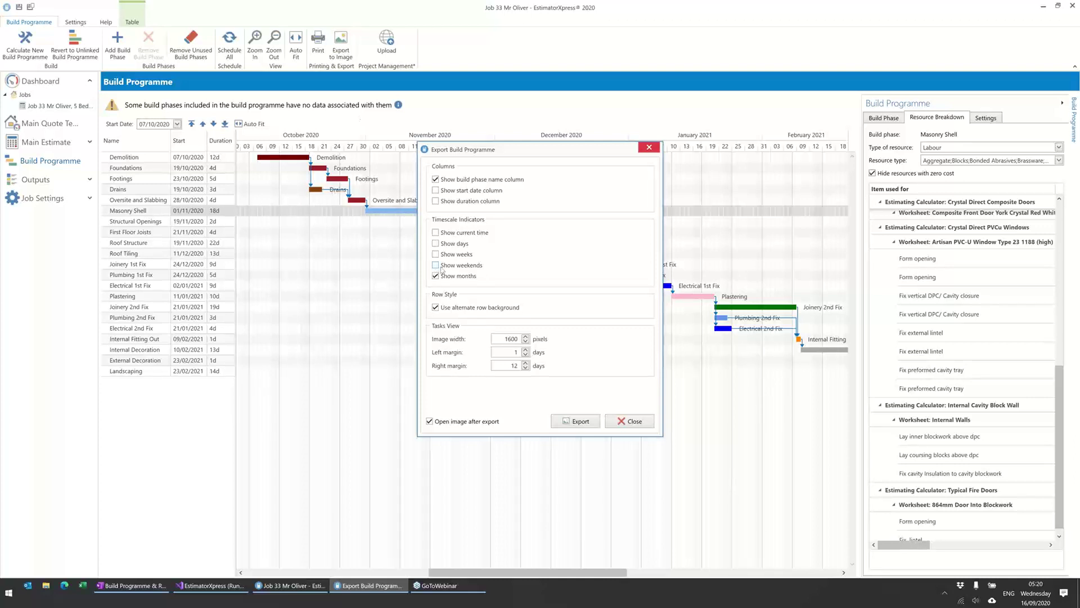
pyautogui.click(436, 243)
pyautogui.click(461, 266)
pyautogui.click(579, 422)
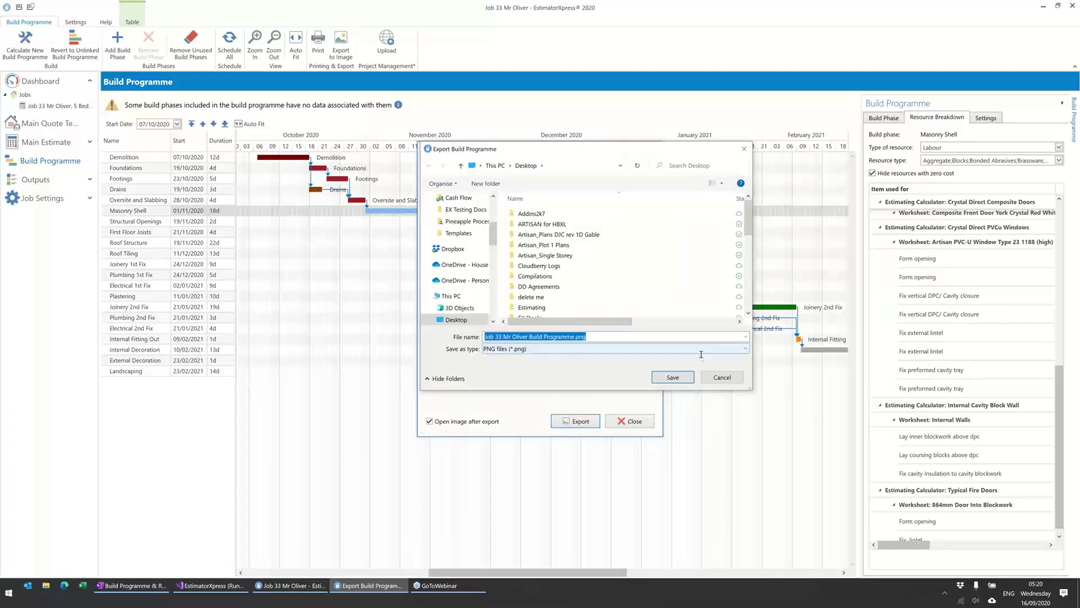
pyautogui.click(673, 378)
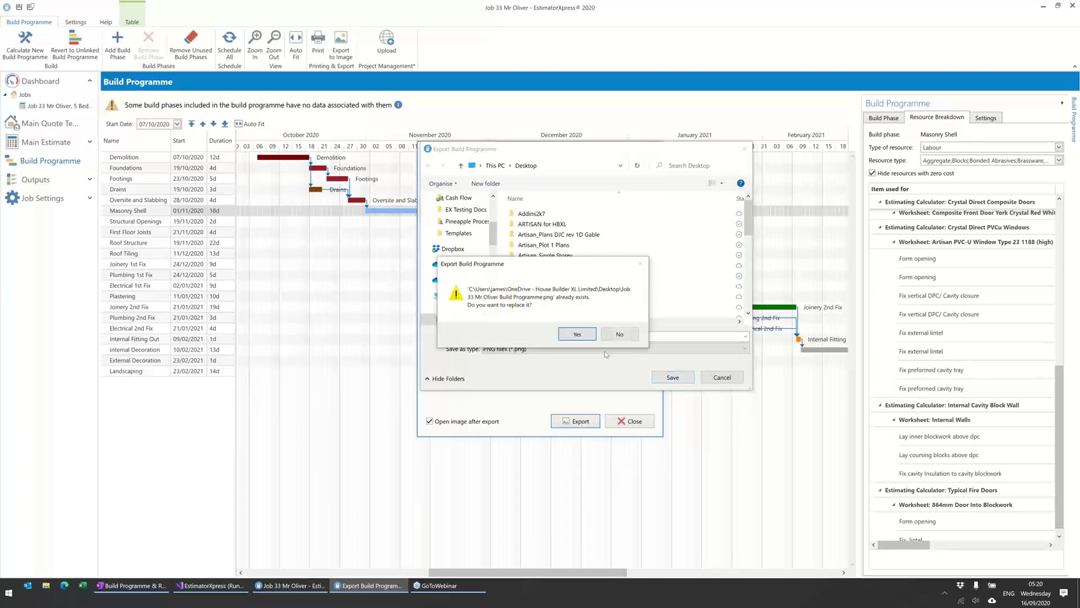
pyautogui.click(578, 334)
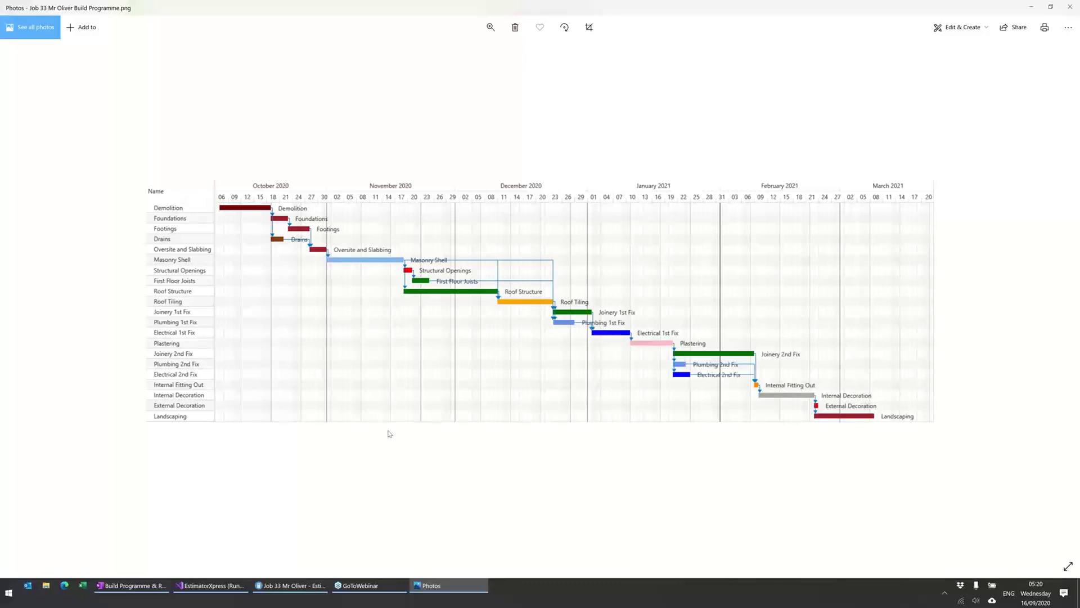
pyautogui.click(1066, 5)
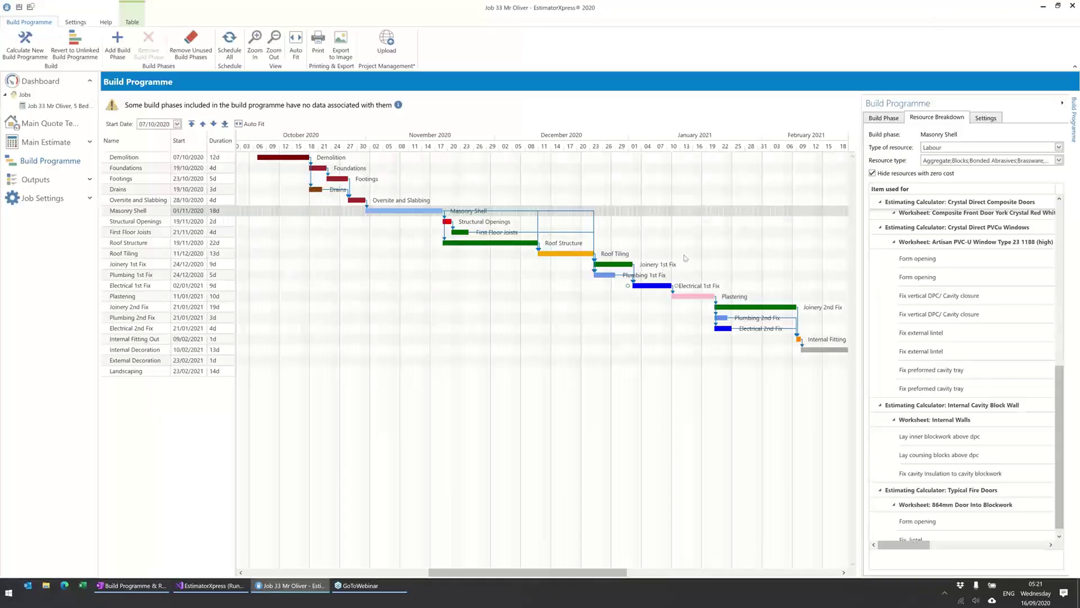
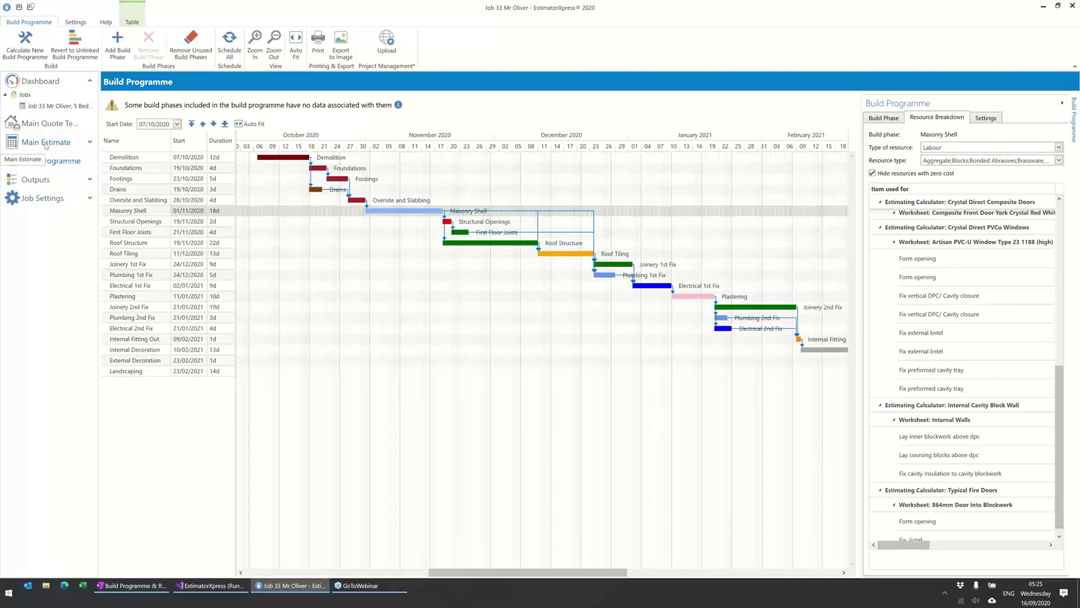
# - Review the main estimate's costs by build phase and open the detailed breakdown of Roof Windows in the Roof Structure phase
pyautogui.click(46, 144)
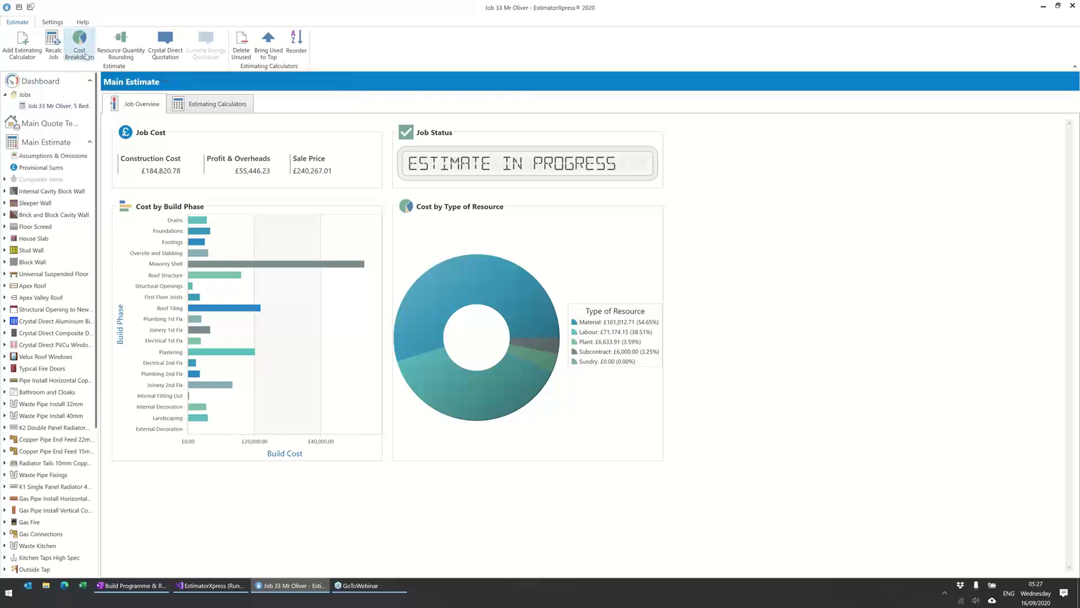
pyautogui.click(87, 55)
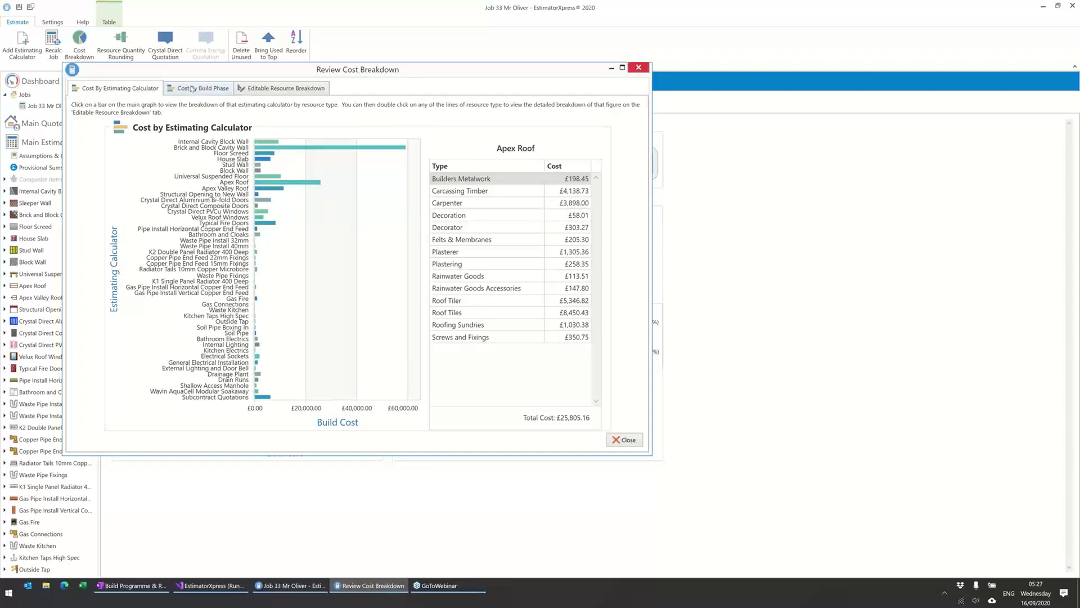
pyautogui.click(192, 88)
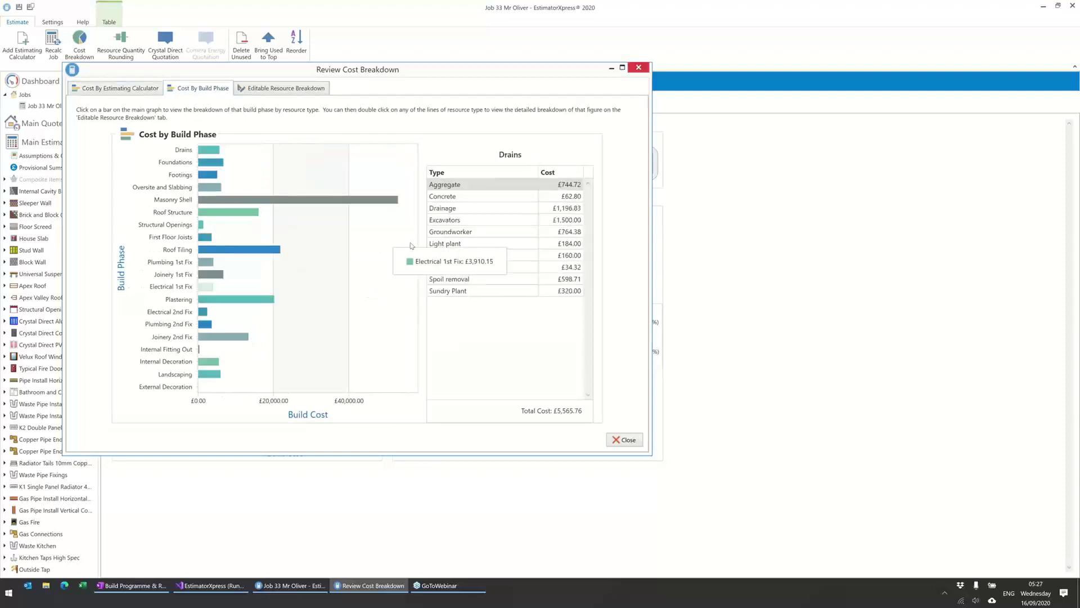
pyautogui.click(223, 213)
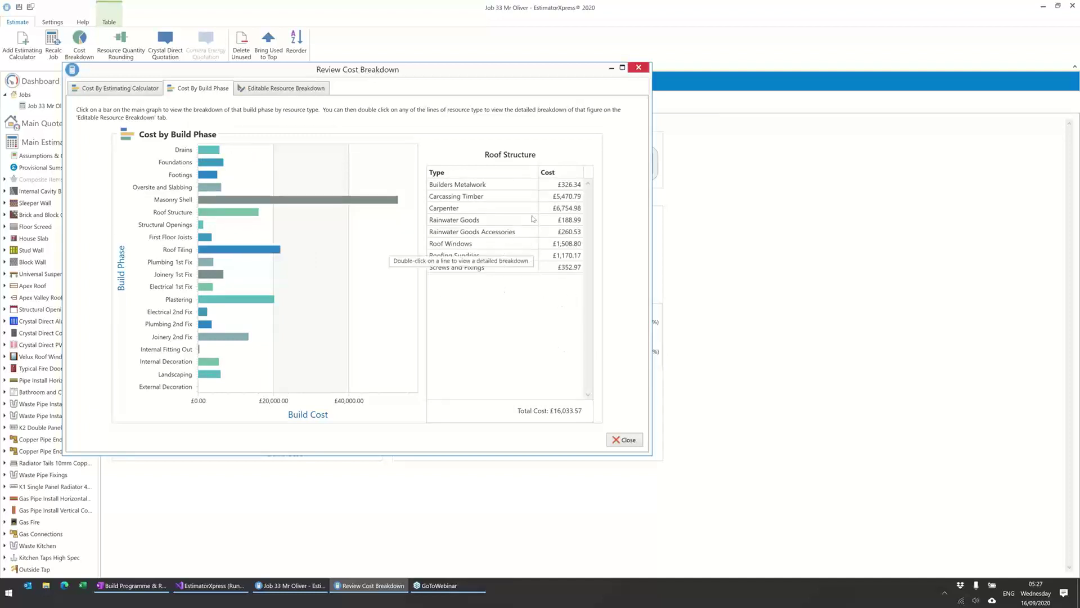
pyautogui.click(476, 245)
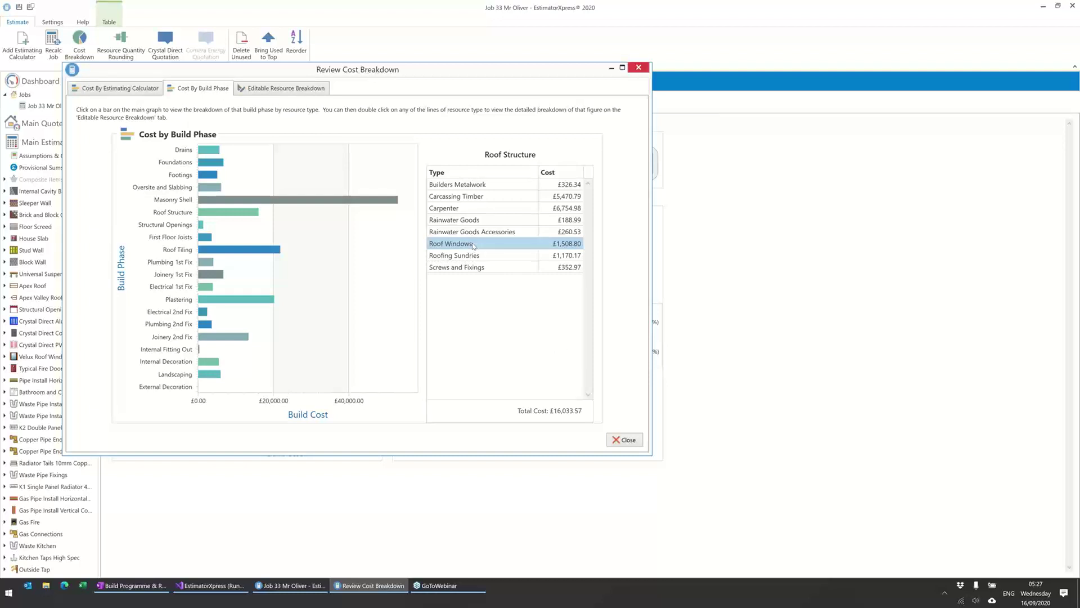
pyautogui.doubleClick(473, 245)
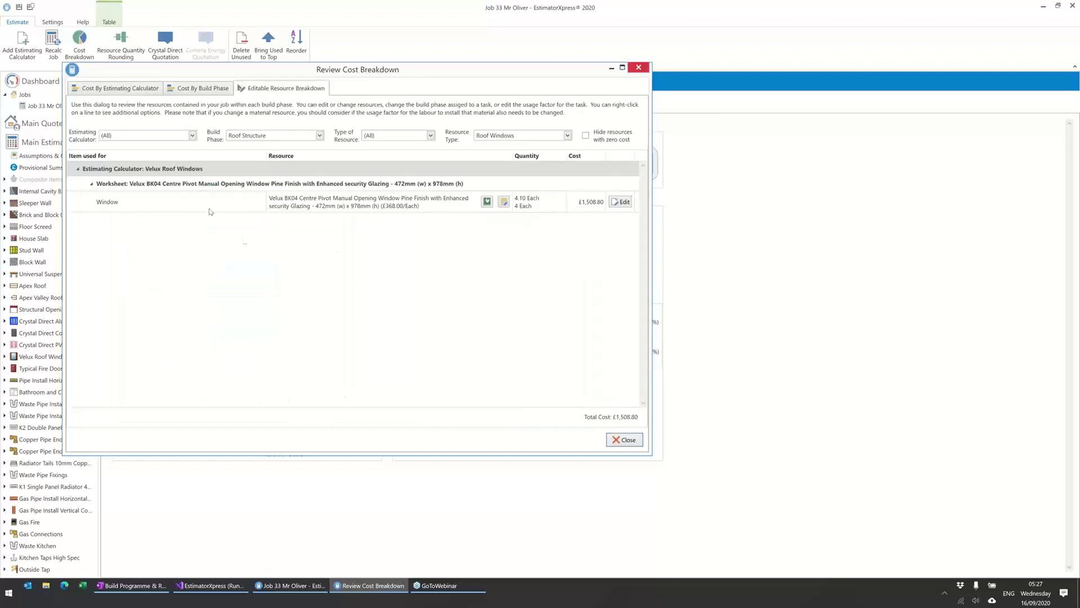
# - Inspect the Velux BK04 roof window's resource details without changing them and close the cost breakdown
pyautogui.click(503, 201)
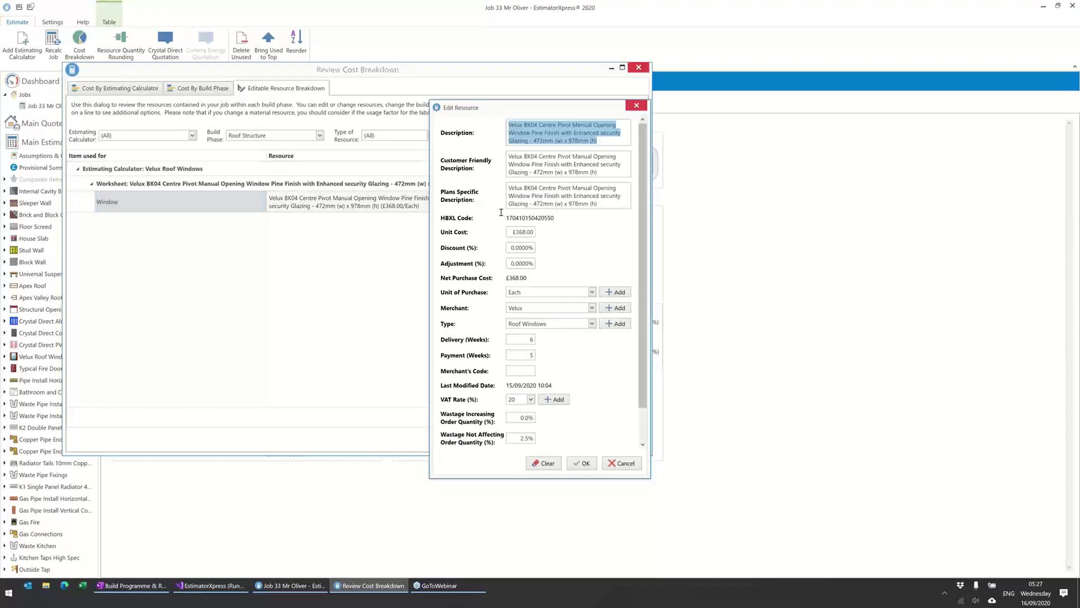
pyautogui.click(621, 463)
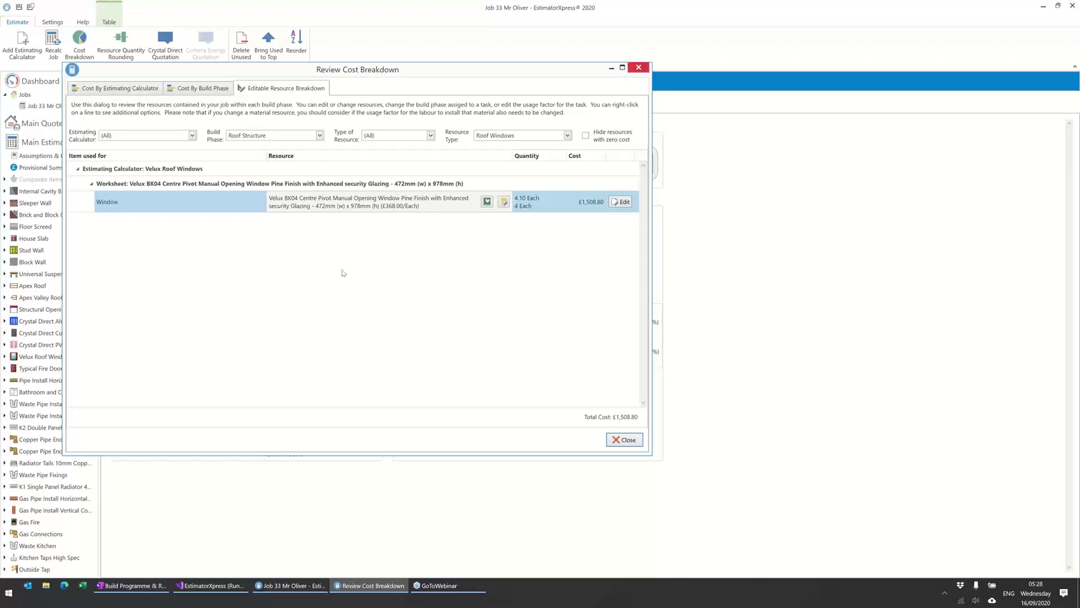
pyautogui.click(625, 440)
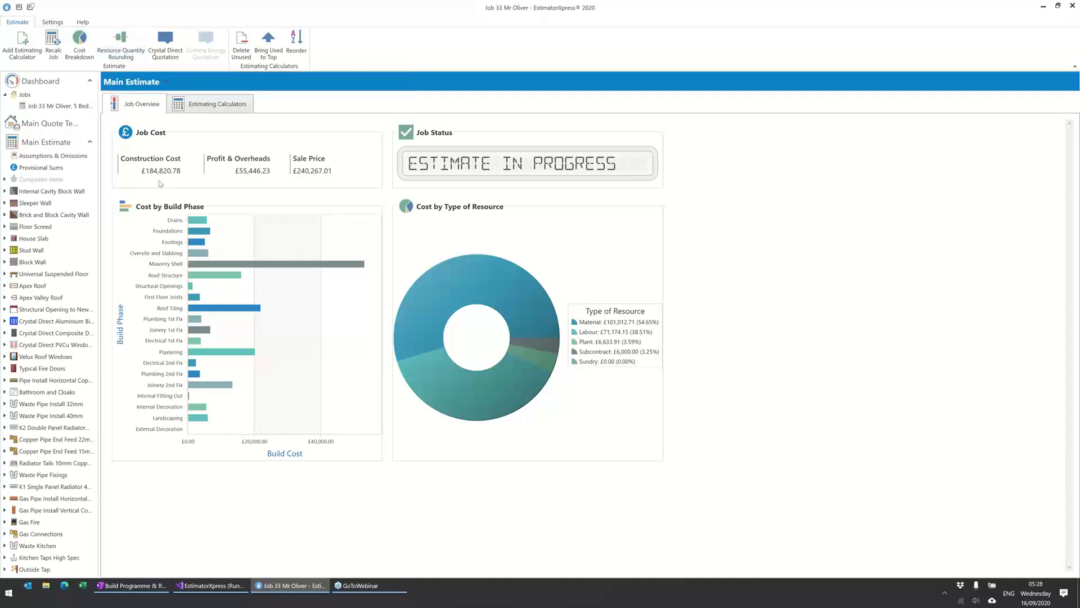
# - Open Resource Quantity Rounding and examine the rules applied in the job, comparing Building Sand Bulk Bag with Blue Circle Mastercrete cement
pyautogui.click(121, 52)
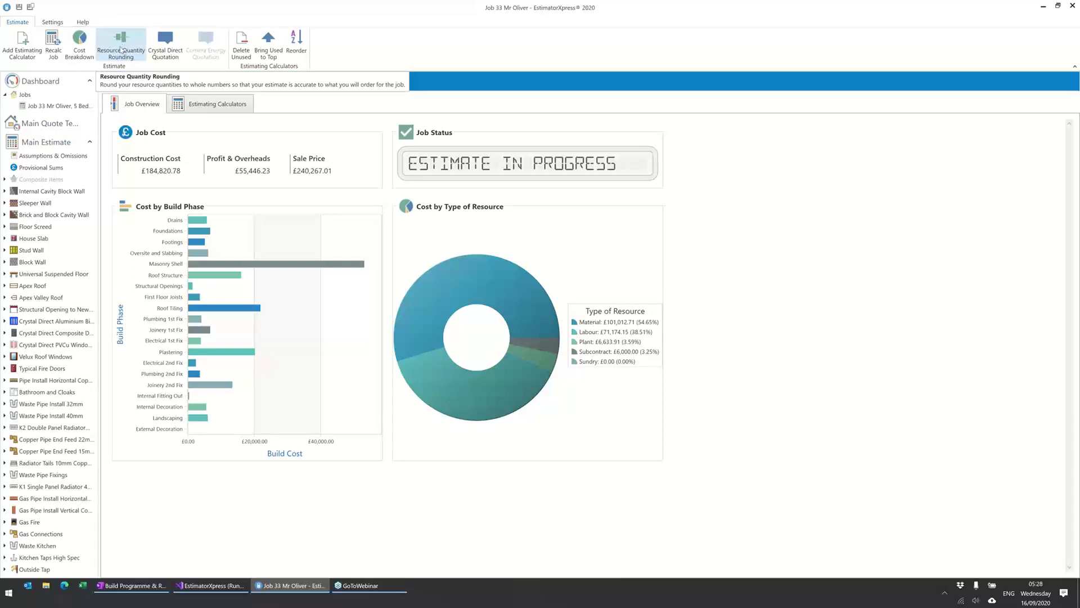
pyautogui.click(121, 50)
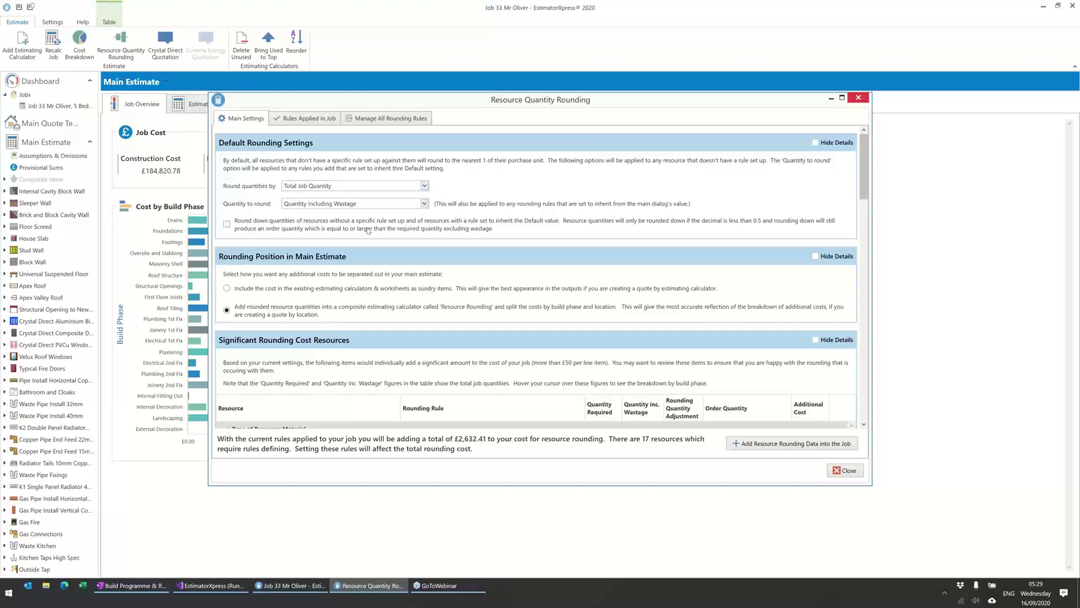
pyautogui.click(300, 120)
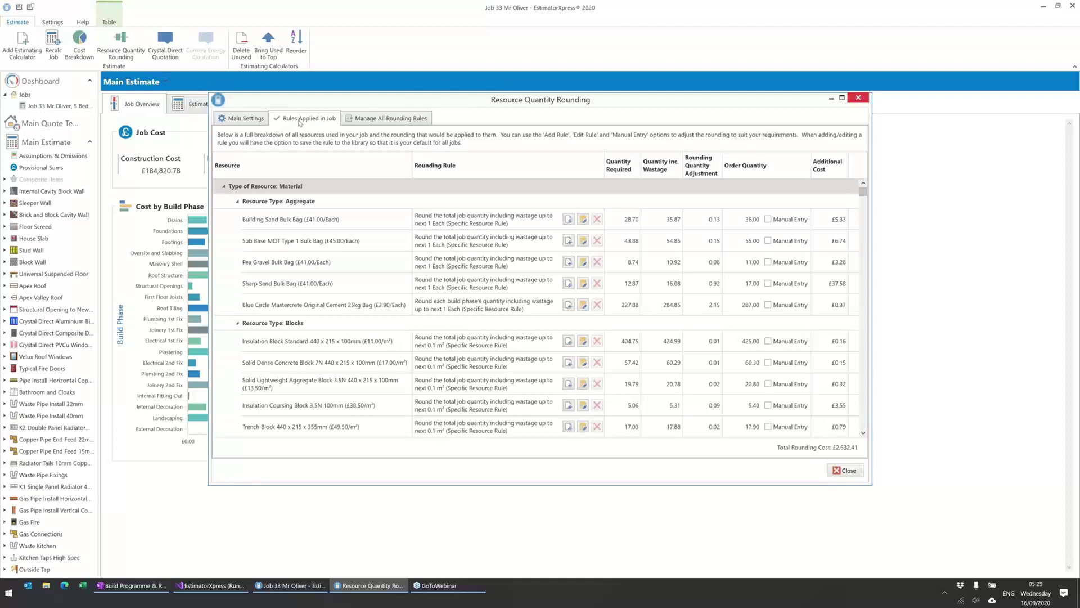
pyautogui.click(629, 220)
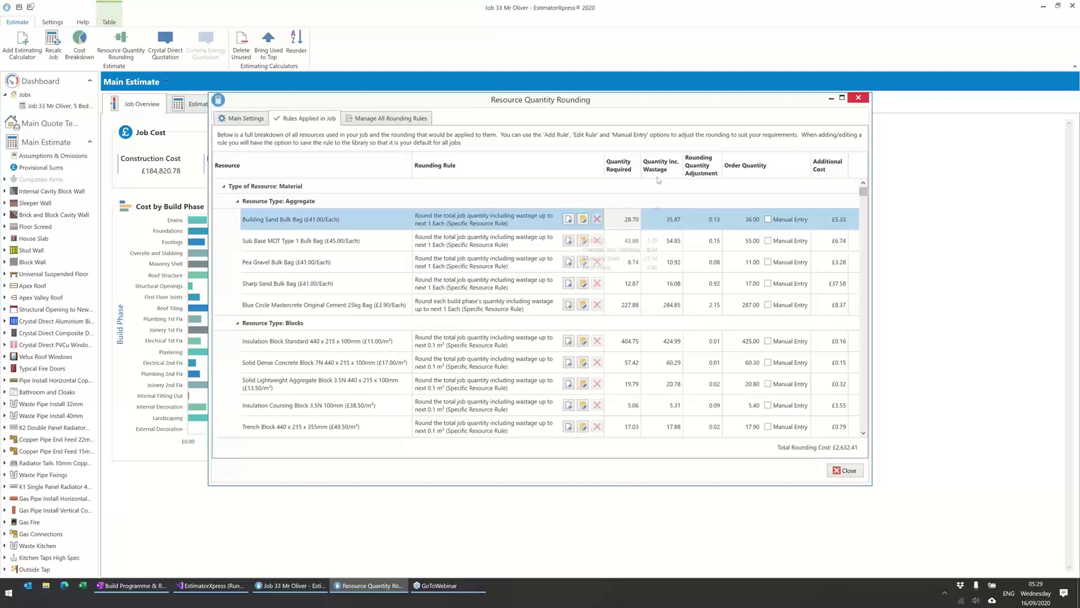
pyautogui.moveTo(667, 223)
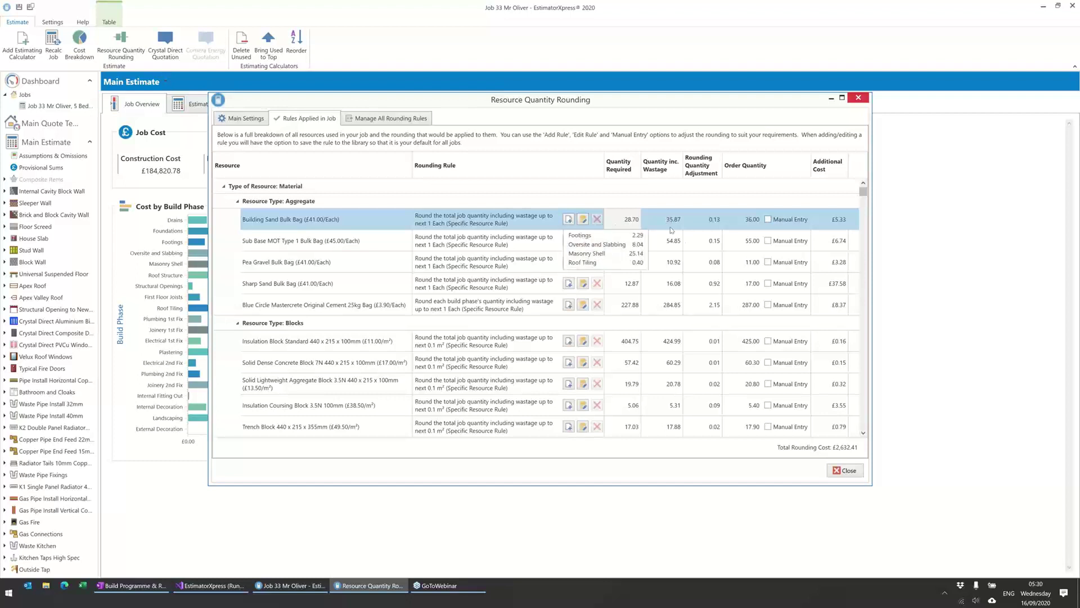
pyautogui.moveTo(622, 225)
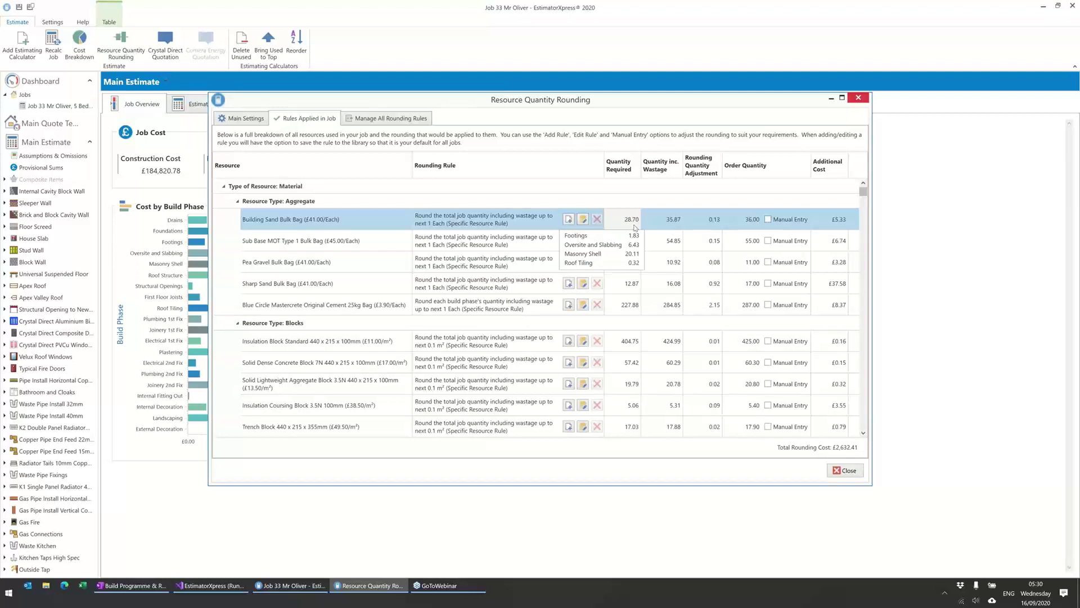
pyautogui.moveTo(669, 246)
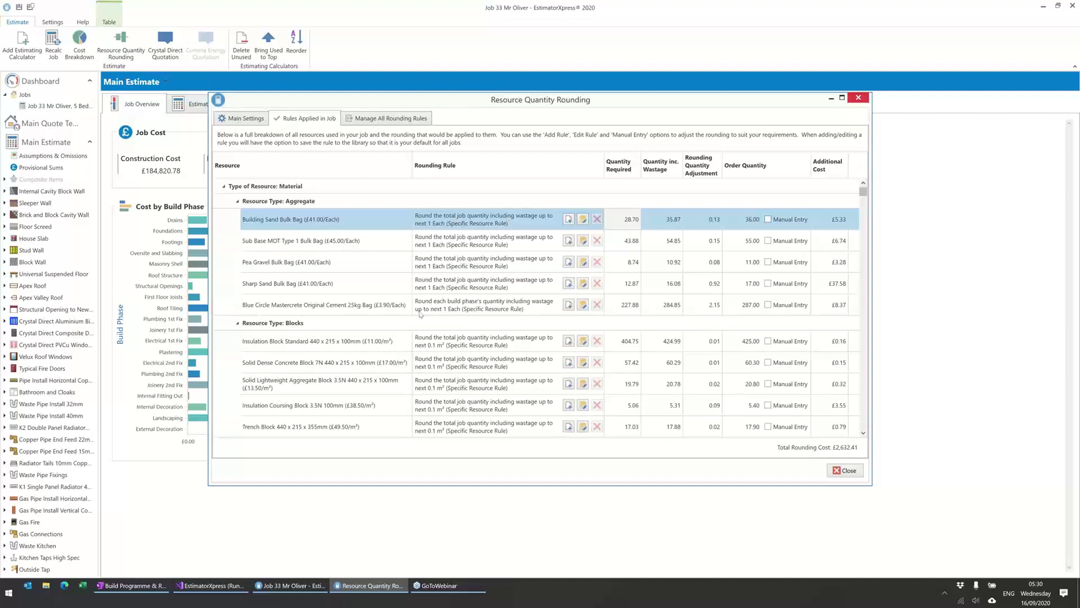
pyautogui.click(478, 308)
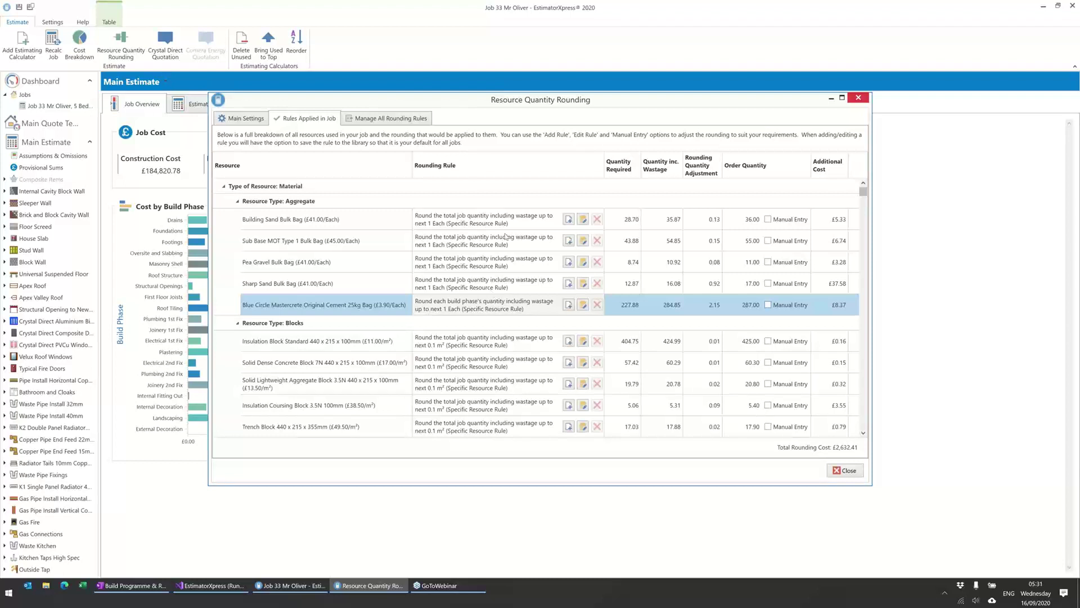
pyautogui.click(518, 220)
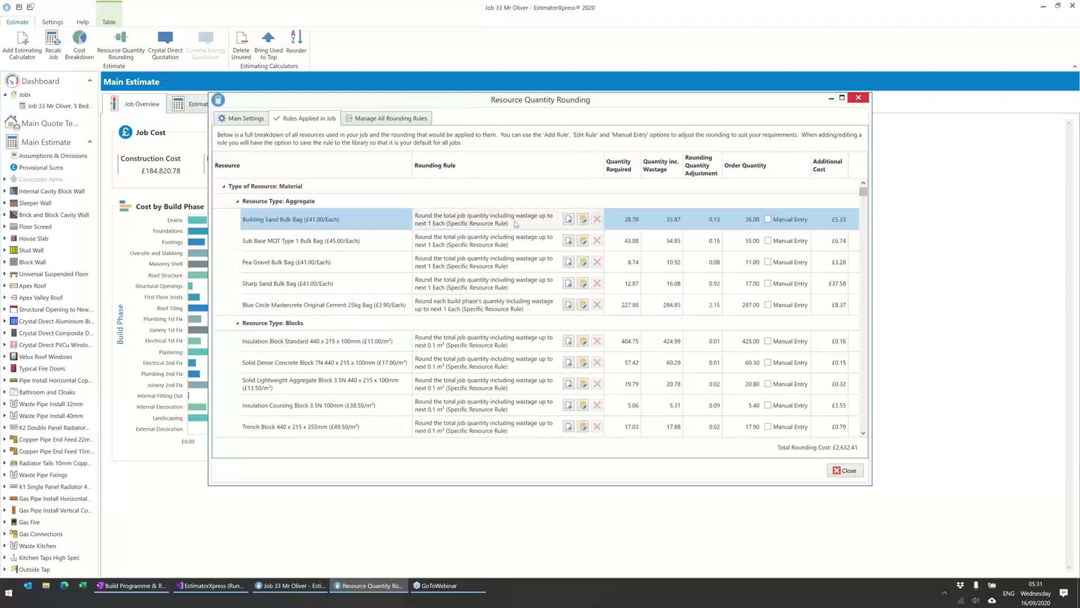
# - Open the Building Sand Bulk Bag rounding rule and examine its options for rounding basis, quantity to round and rounding direction
pyautogui.click(583, 220)
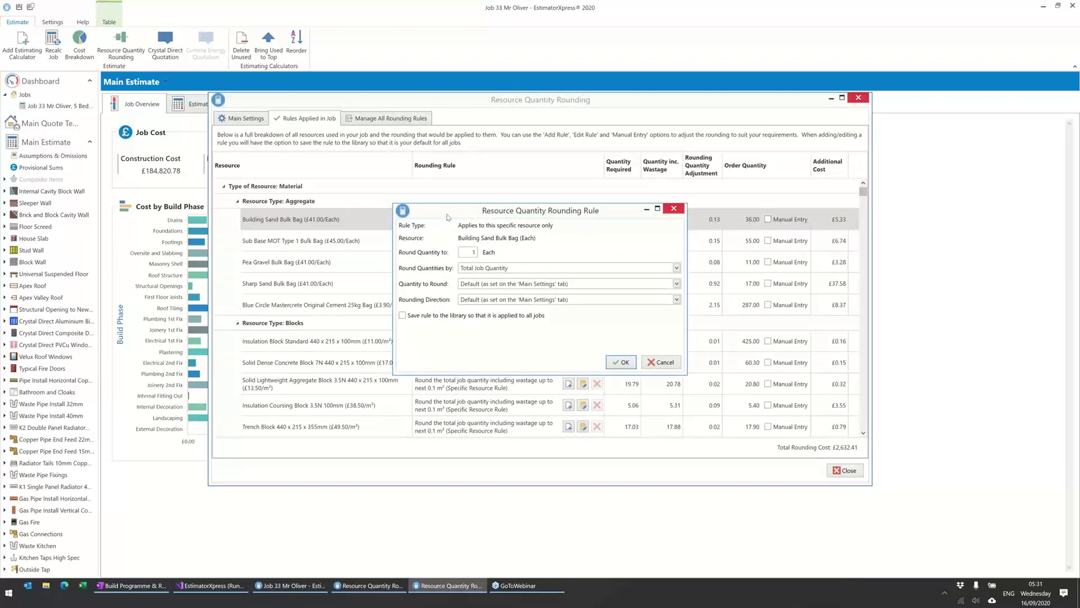
pyautogui.moveTo(447, 217); pyautogui.dragTo(524, 154)
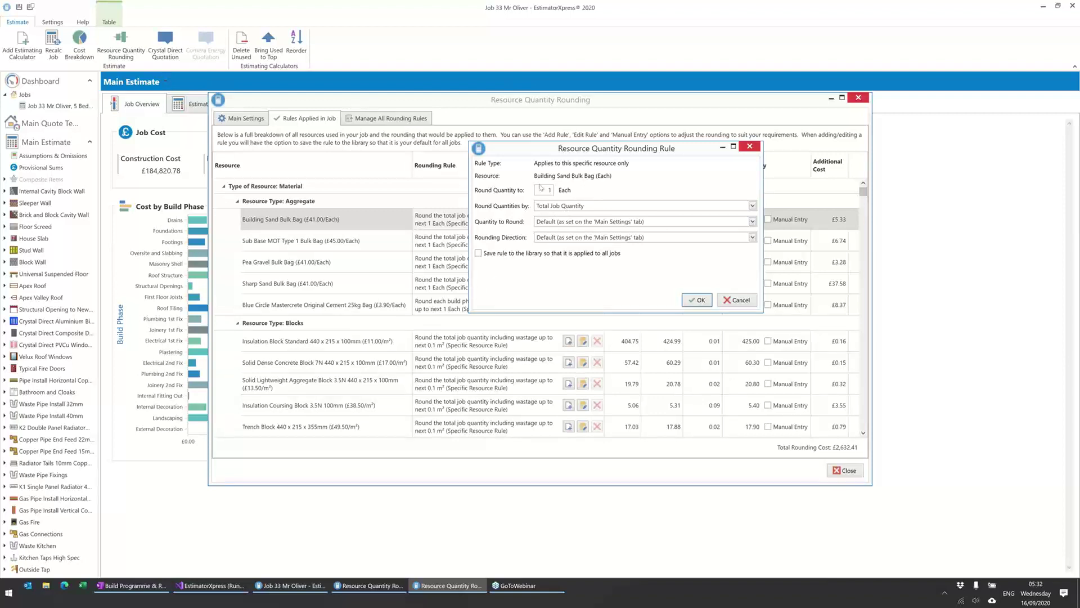
pyautogui.moveTo(542, 190); pyautogui.dragTo(575, 190)
pyautogui.click(596, 208)
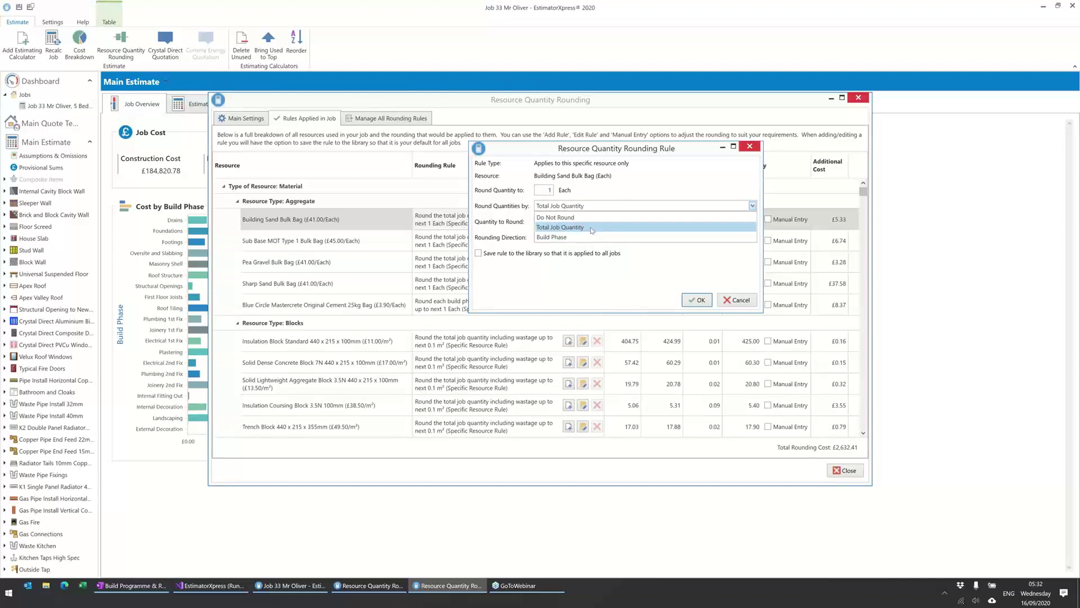
pyautogui.click(592, 229)
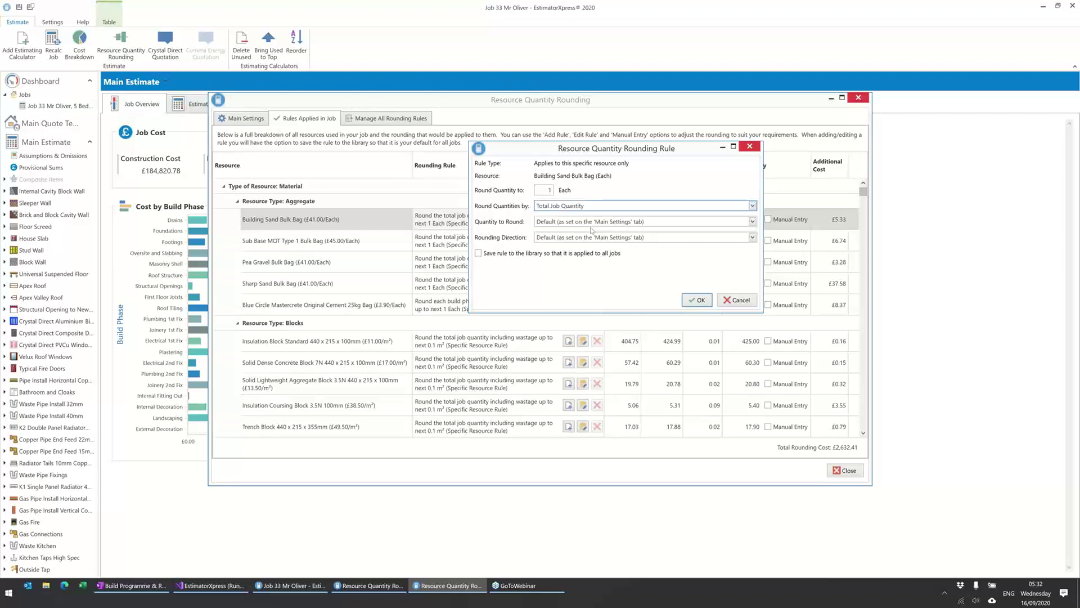
pyautogui.click(657, 224)
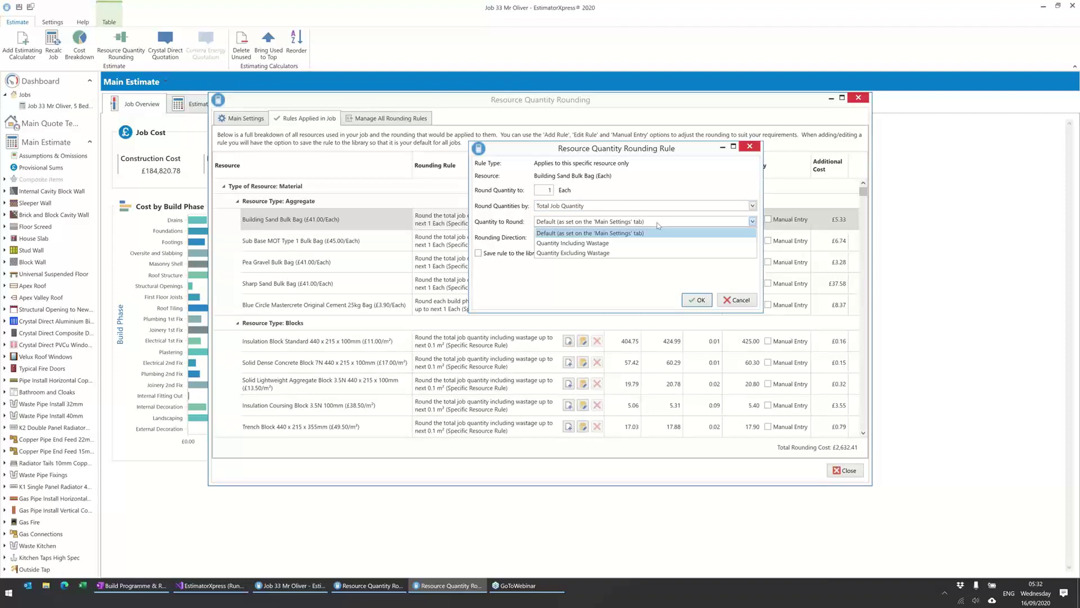
pyautogui.click(574, 154)
pyautogui.moveTo(574, 154); pyautogui.dragTo(601, 241)
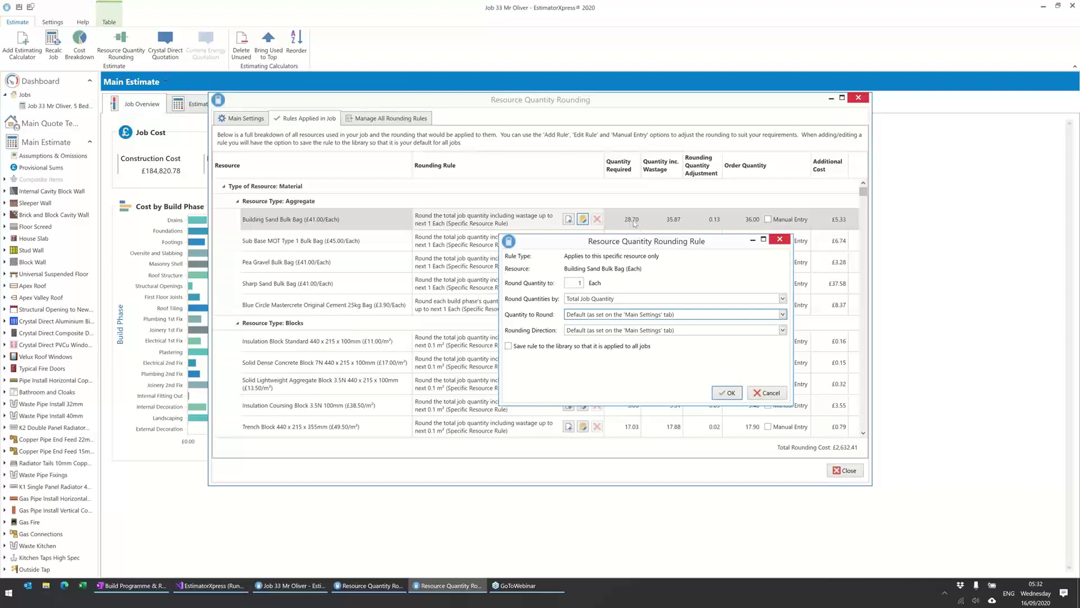
pyautogui.click(609, 319)
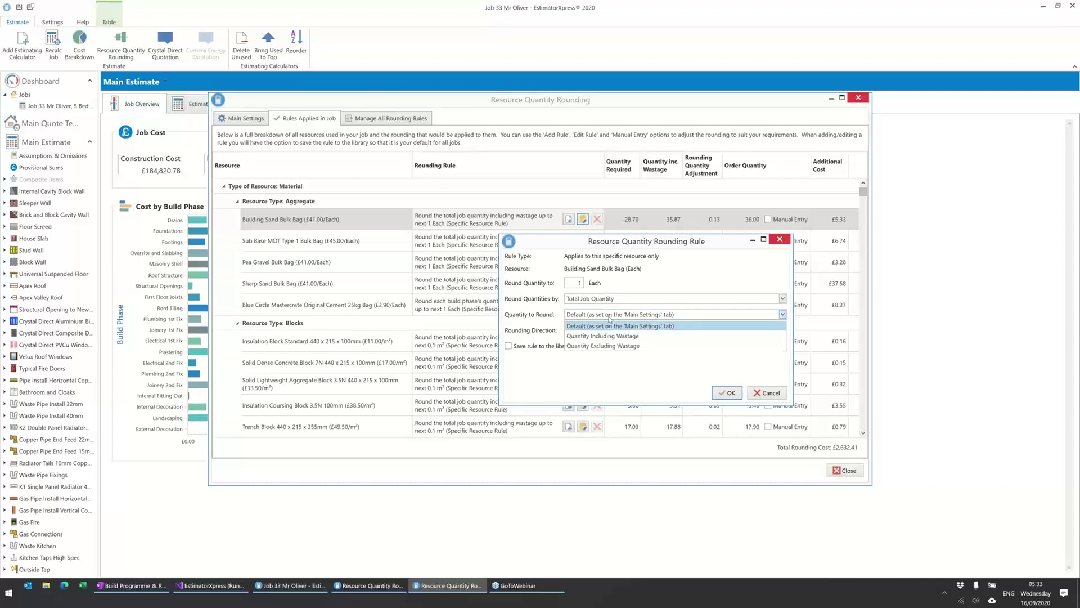
pyautogui.click(610, 319)
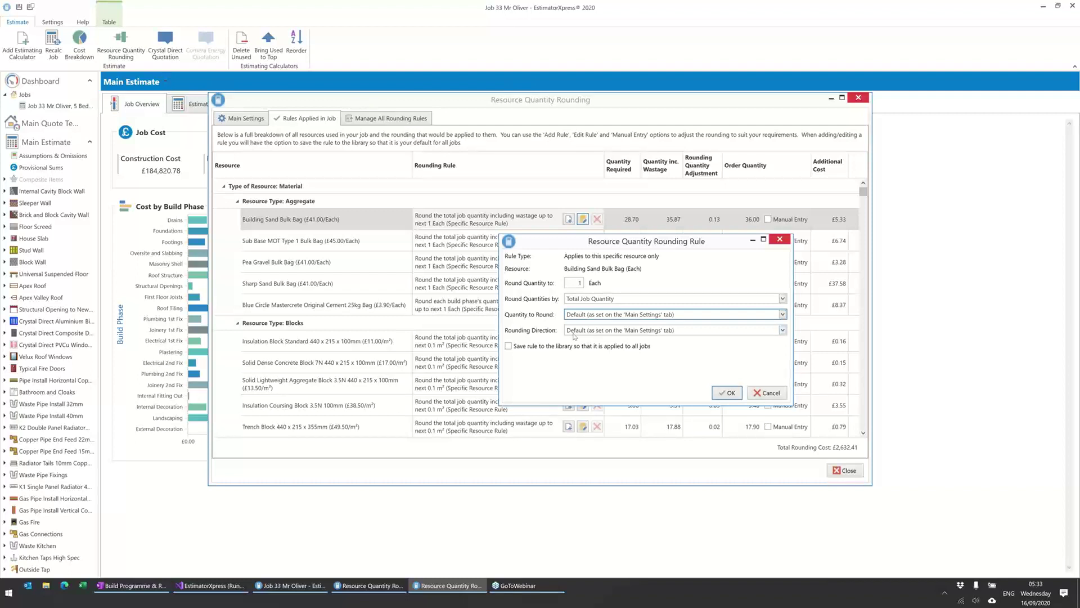
pyautogui.click(590, 332)
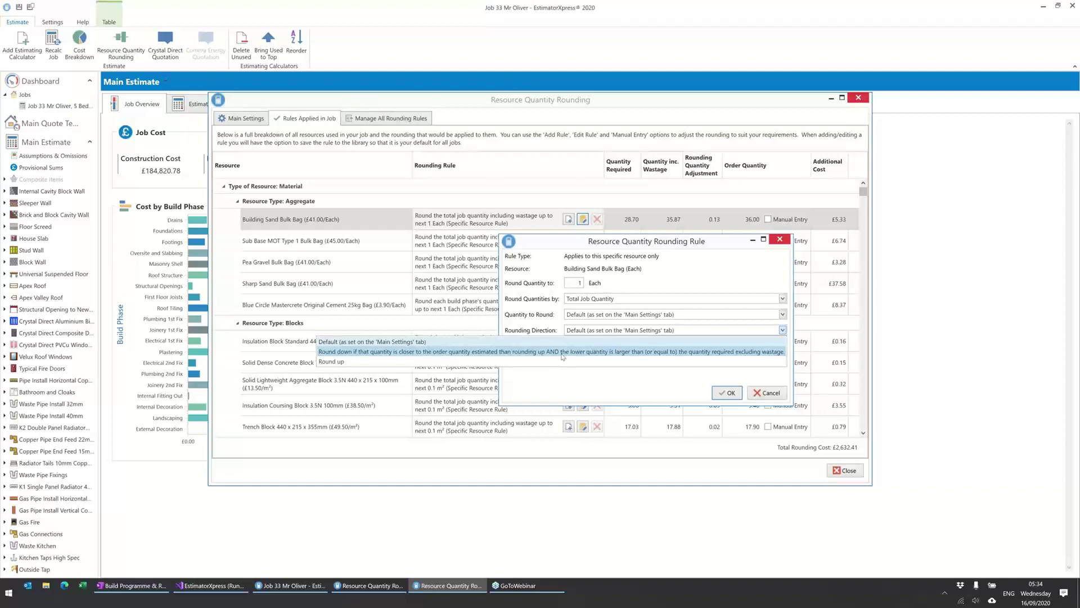
pyautogui.click(536, 304)
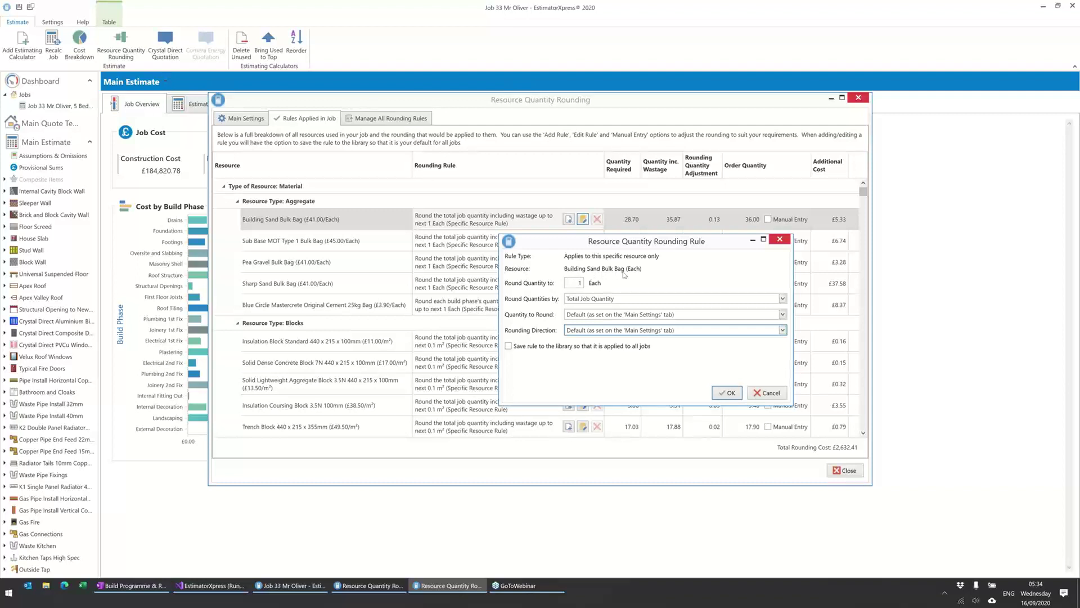
# - Try rounding Building Sand Bulk Bag by Build Phase with the rule saved to the library, and discard the rule changes
pyautogui.click(612, 302)
pyautogui.click(601, 330)
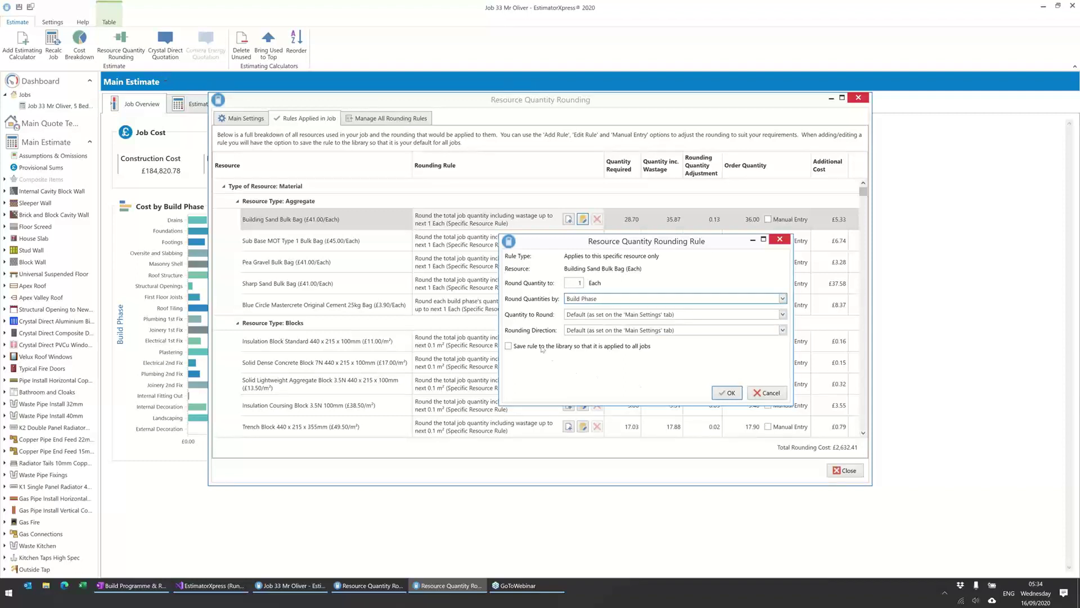
pyautogui.click(508, 345)
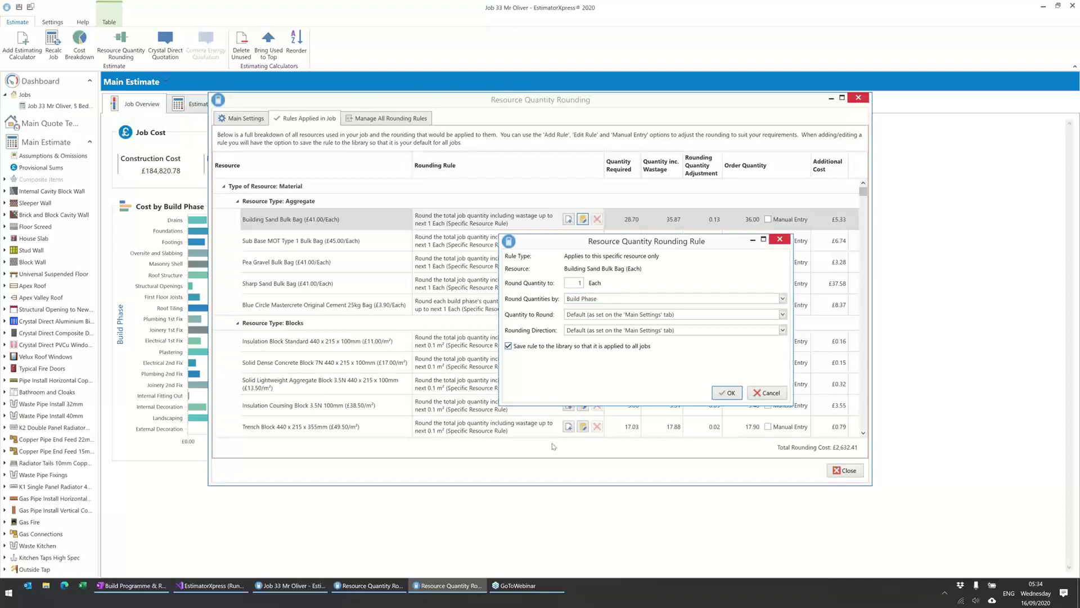
pyautogui.click(769, 392)
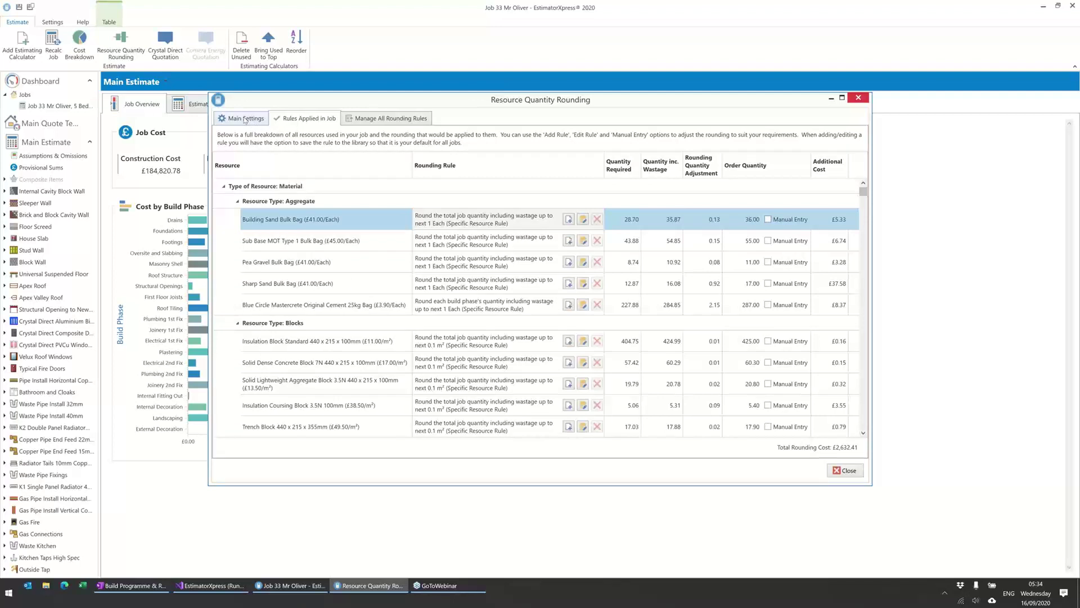
# - Try Do Not Round as the default rounding basis in the main settings and restore it to Total Job Quantity
pyautogui.click(245, 119)
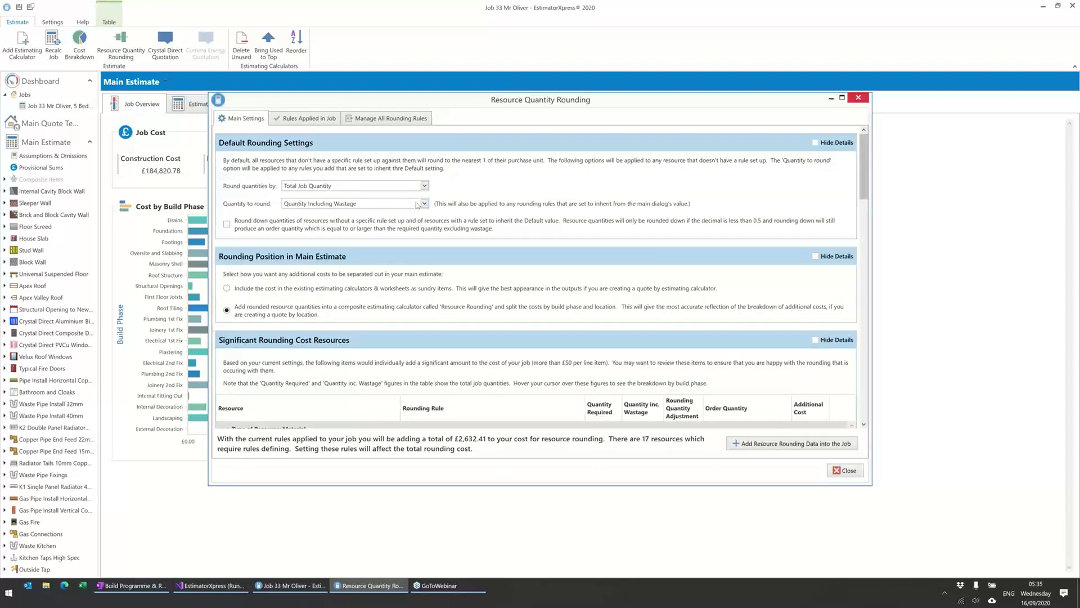
pyautogui.click(342, 188)
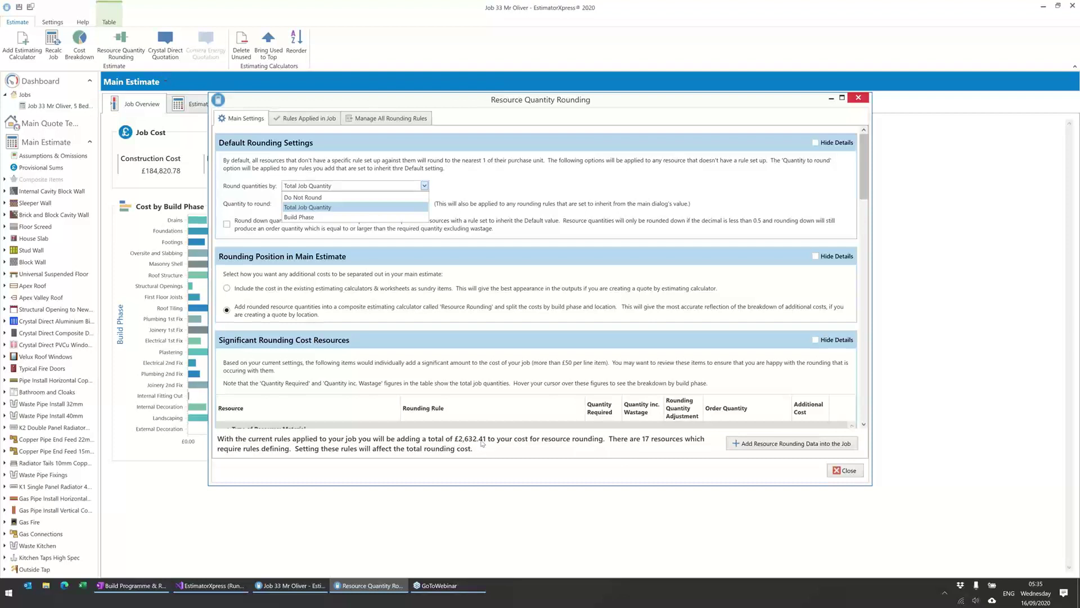
pyautogui.click(313, 198)
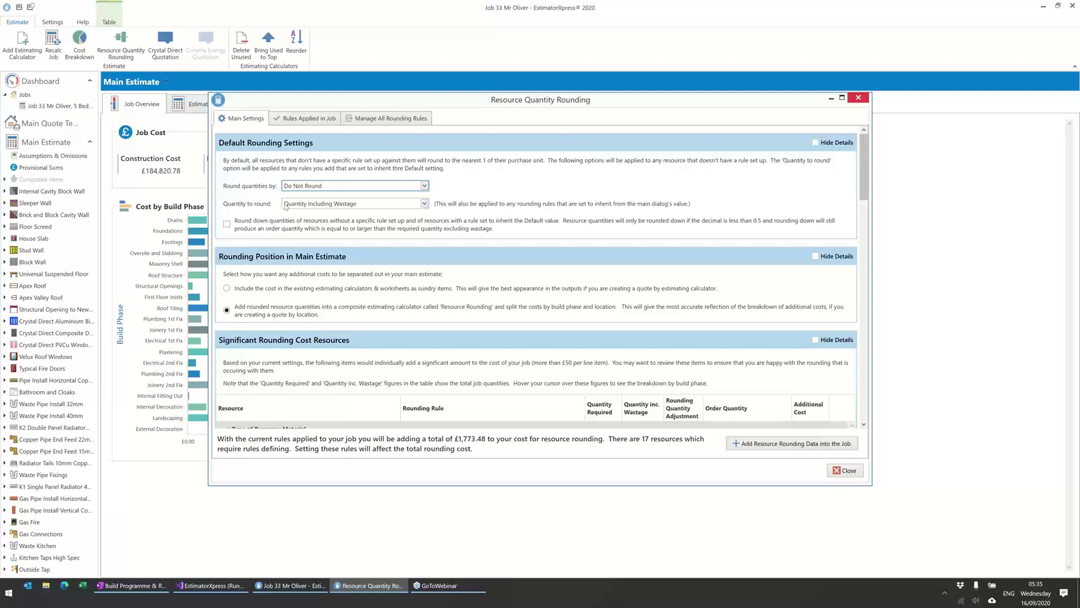
pyautogui.click(325, 188)
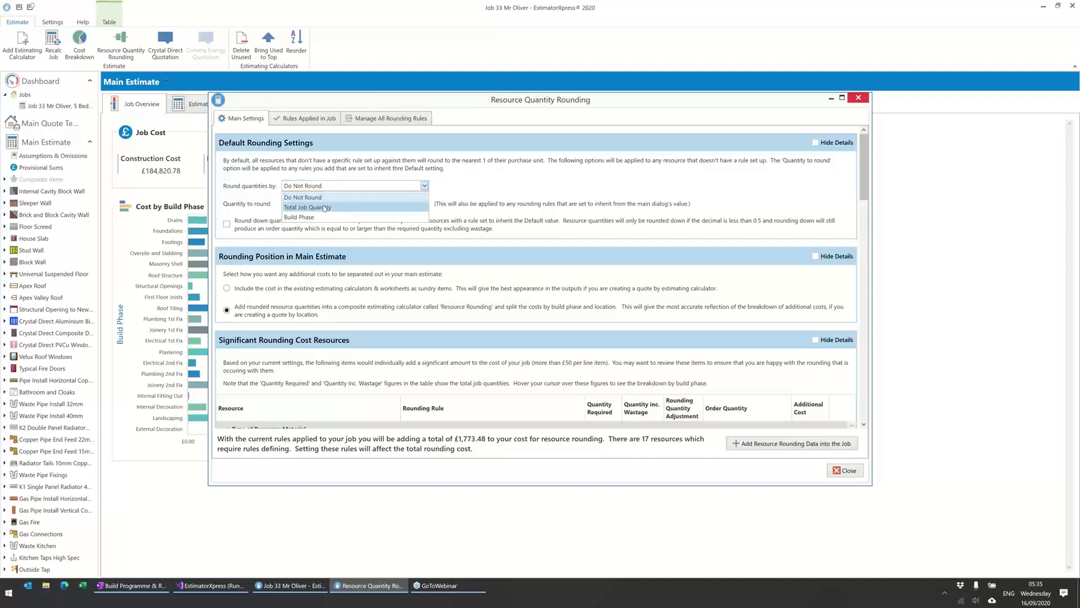
pyautogui.click(324, 207)
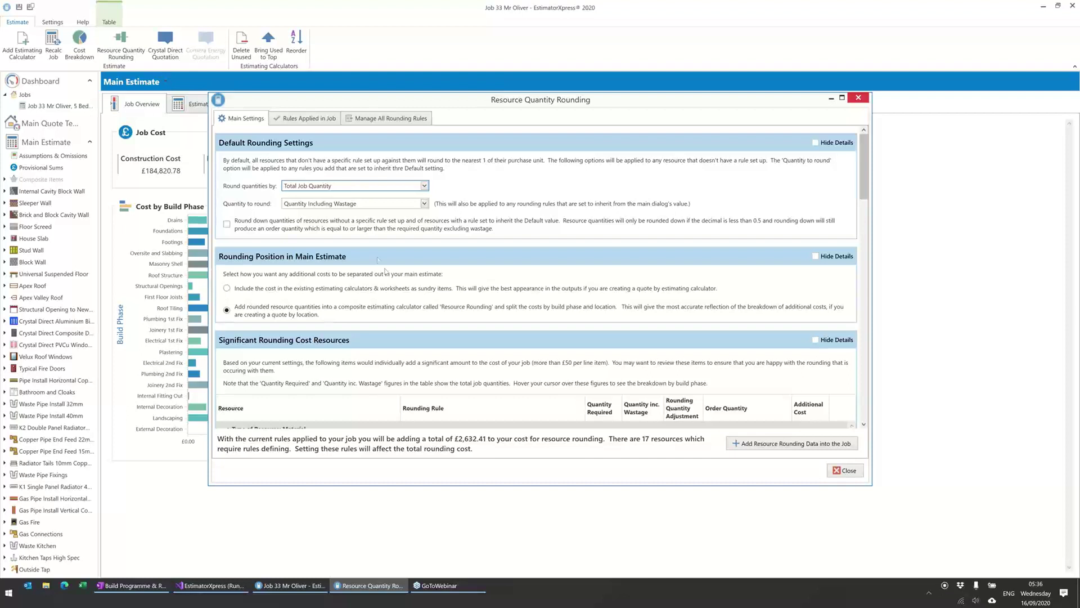
# - Set the default quantity to round to Quantity Excluding Wastage and review its effect on the aggregate resources' rounding in the job
pyautogui.click(360, 206)
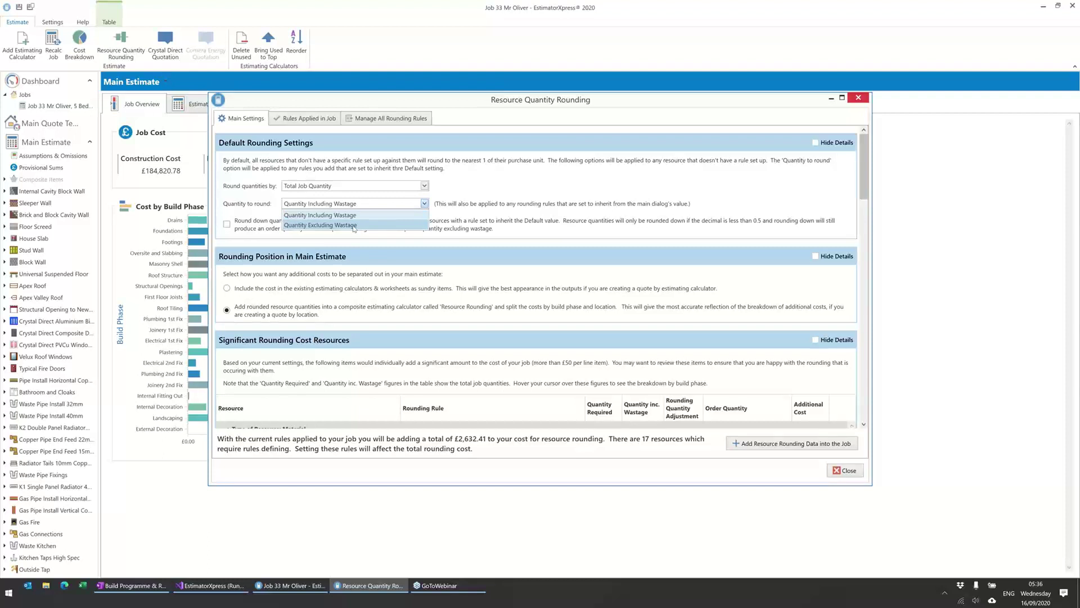
pyautogui.click(353, 226)
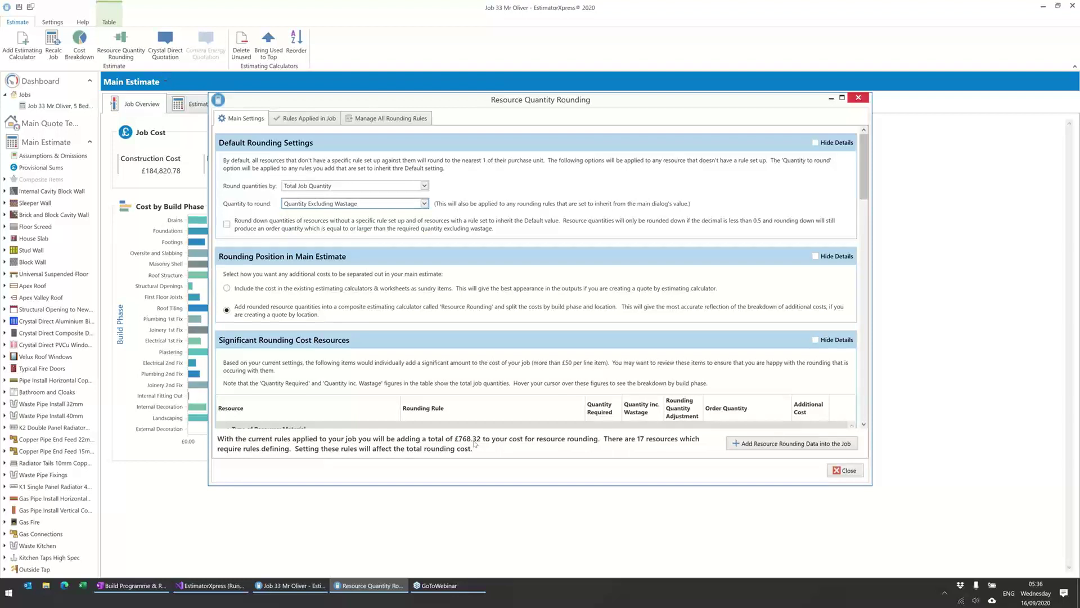
pyautogui.click(305, 118)
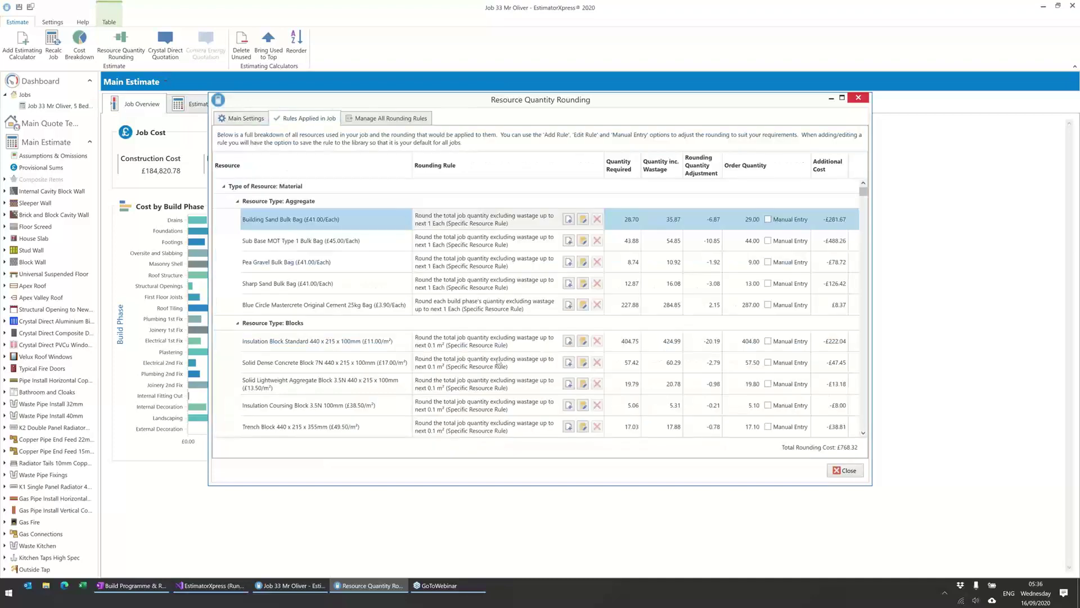
pyautogui.click(512, 291)
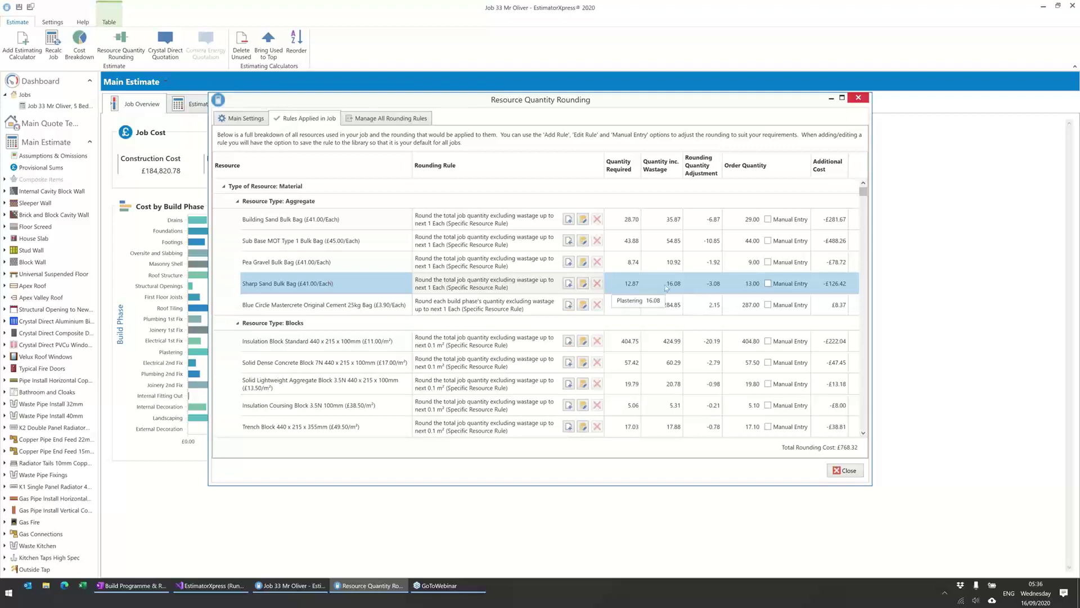
pyautogui.moveTo(678, 280)
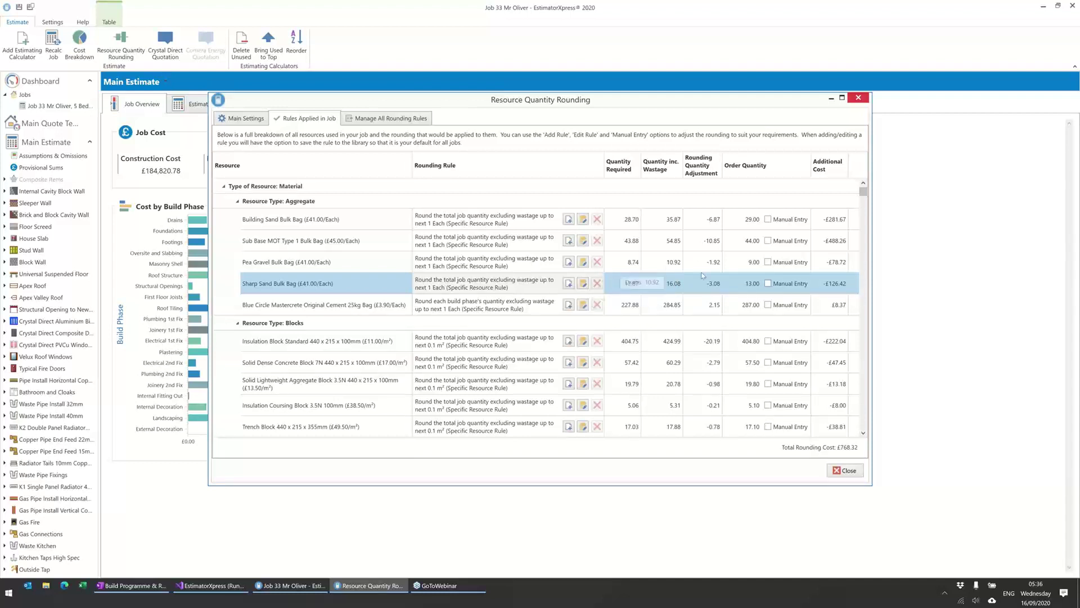
pyautogui.moveTo(675, 306)
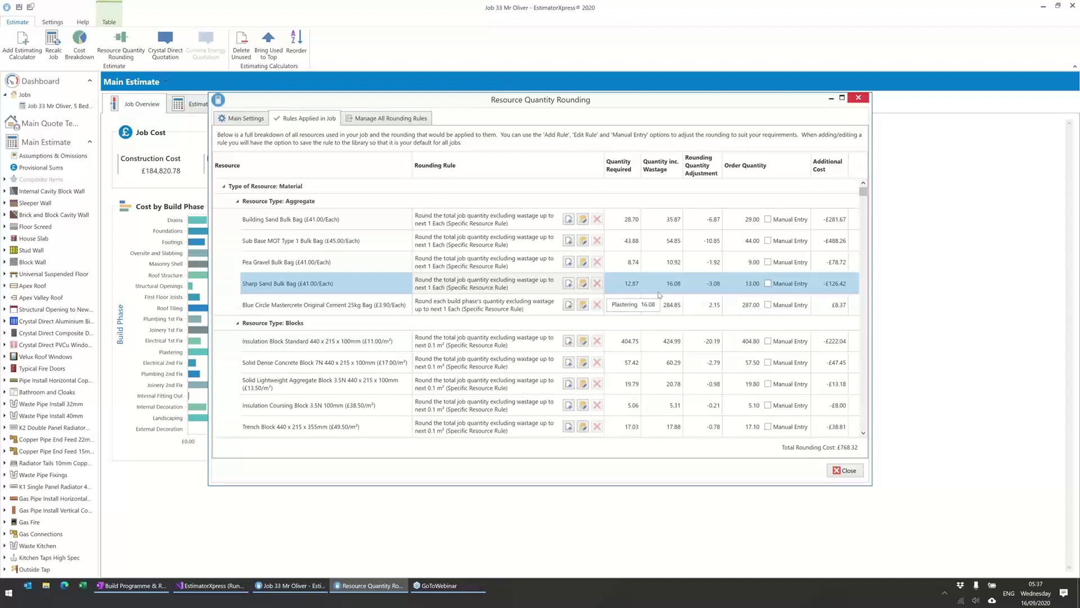
pyautogui.click(241, 120)
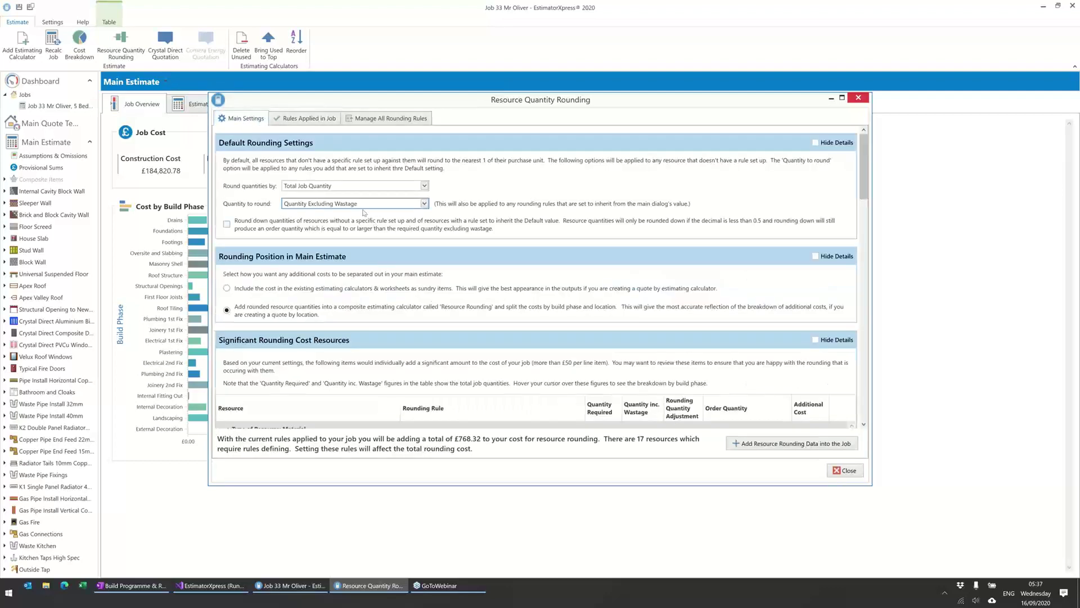
pyautogui.click(307, 120)
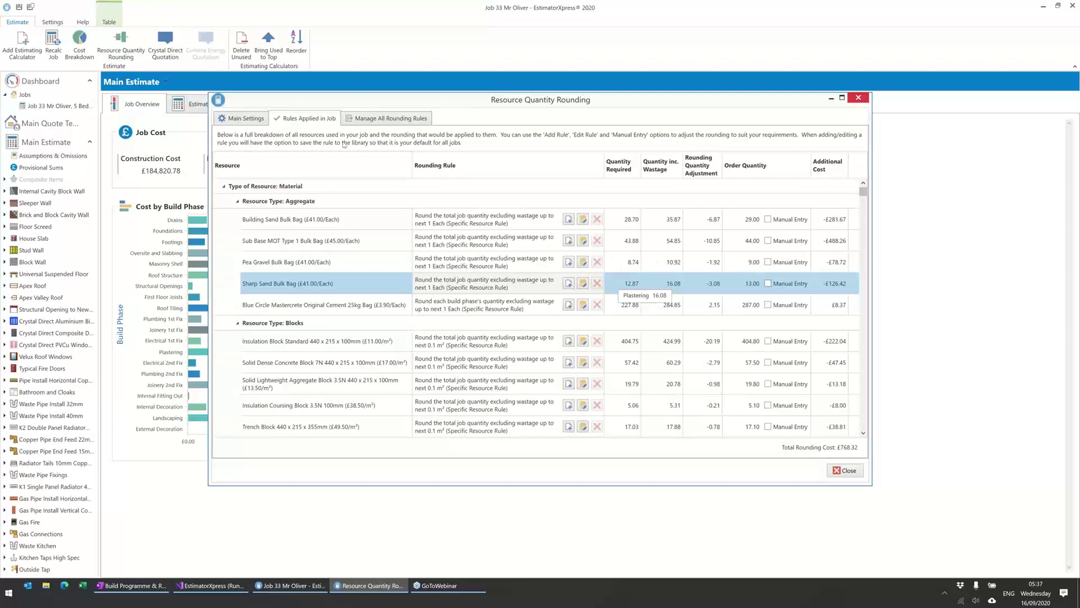
# - Set the default quantity to round to Quantity Including Wastage in the main settings
pyautogui.click(249, 119)
pyautogui.click(332, 205)
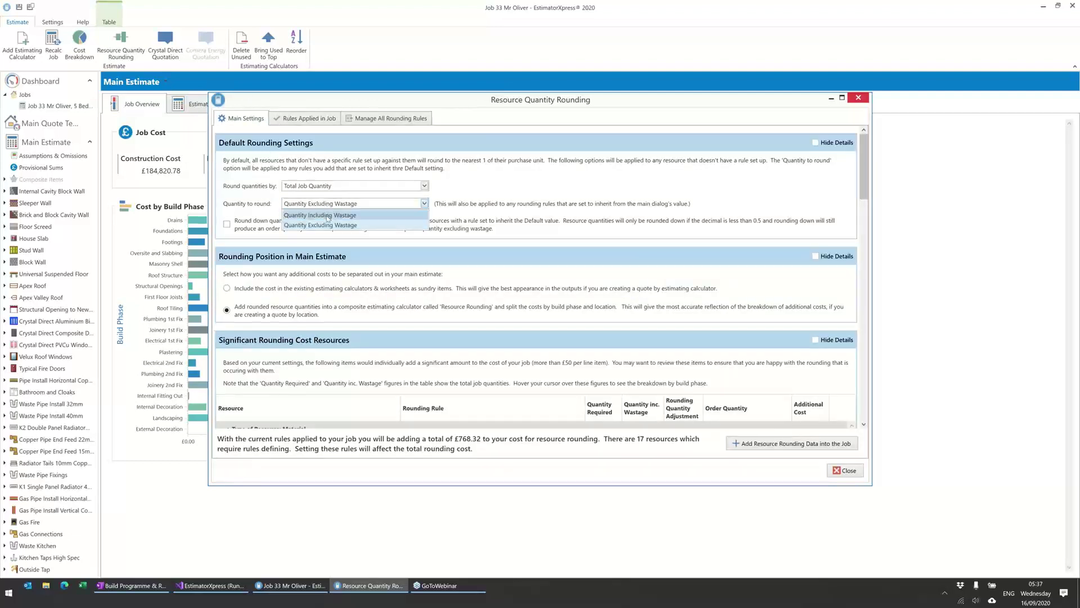
pyautogui.click(328, 217)
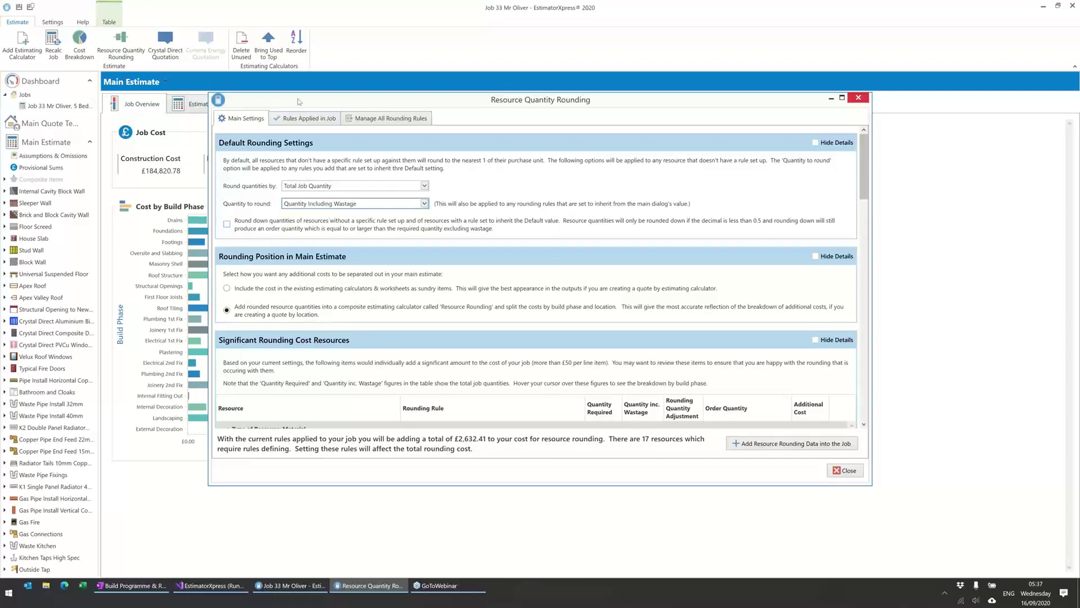
# - Try a manual order quantity of 15 for Sharp Sand Bulk Bag in the job's rules and remove the manual entry
pyautogui.click(311, 119)
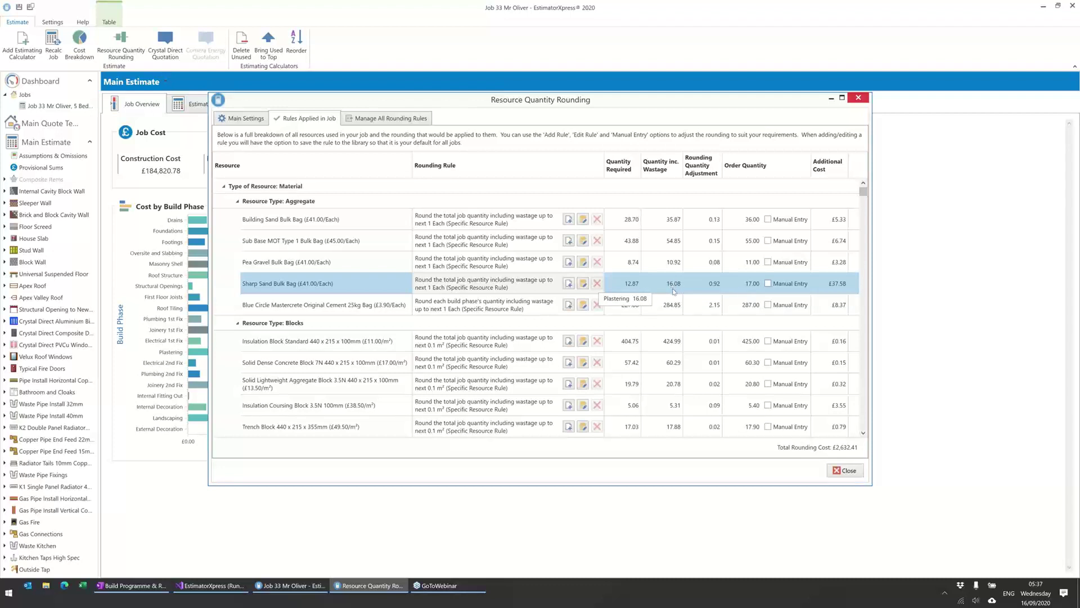
pyautogui.click(769, 283)
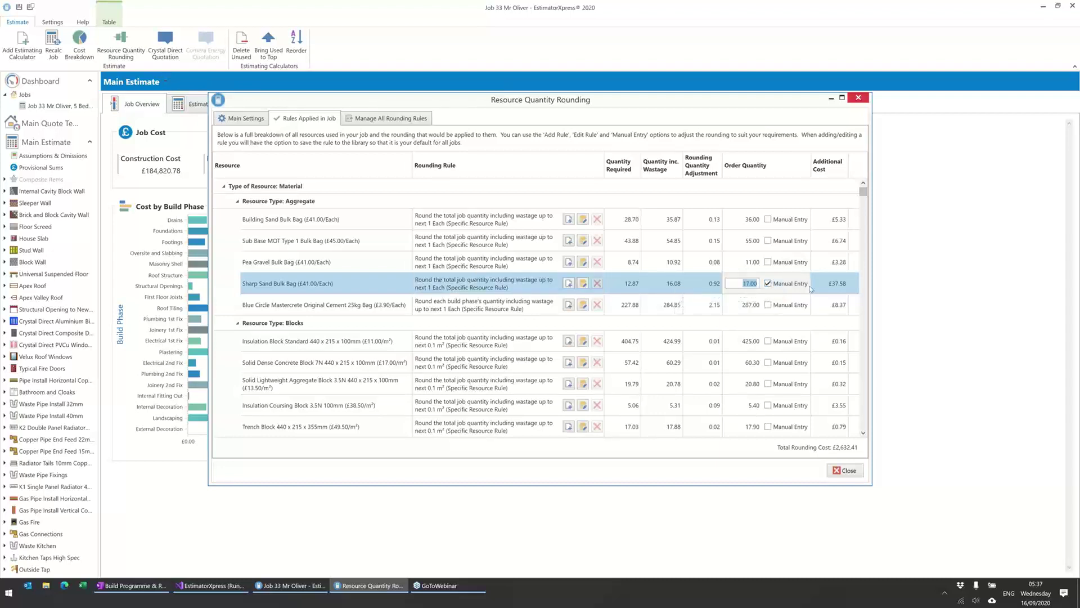
pyautogui.write('15')
pyautogui.moveTo(679, 314)
pyautogui.moveTo(648, 299)
pyautogui.click(769, 284)
# - Enable rounding down of resource quantities in the default settings, and turn on manual entry for Insulation Coursing Block 3.5N 100mm
pyautogui.click(254, 120)
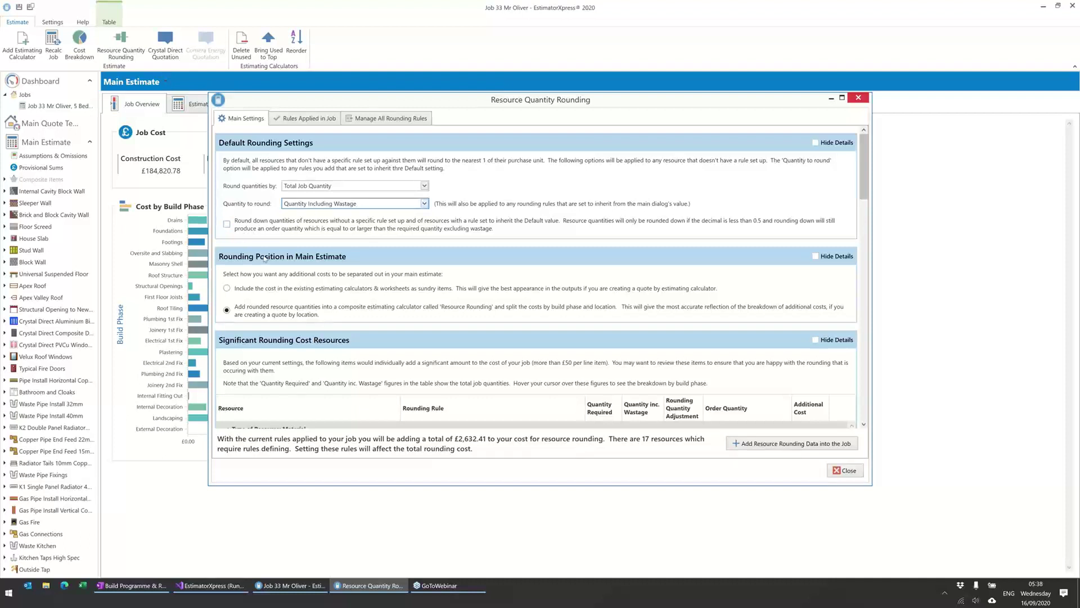
pyautogui.click(251, 228)
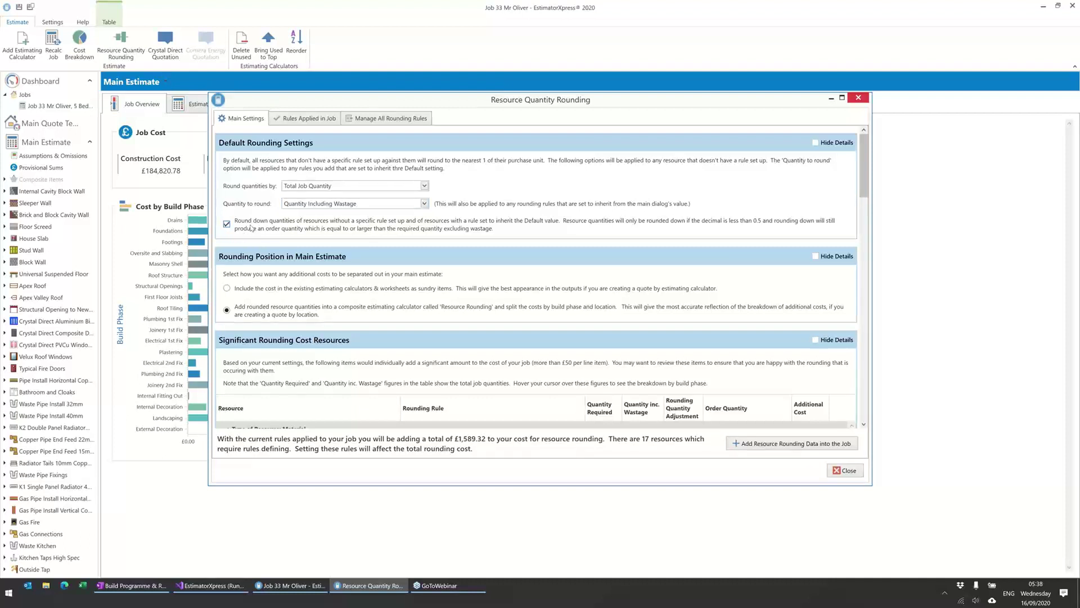
pyautogui.click(305, 119)
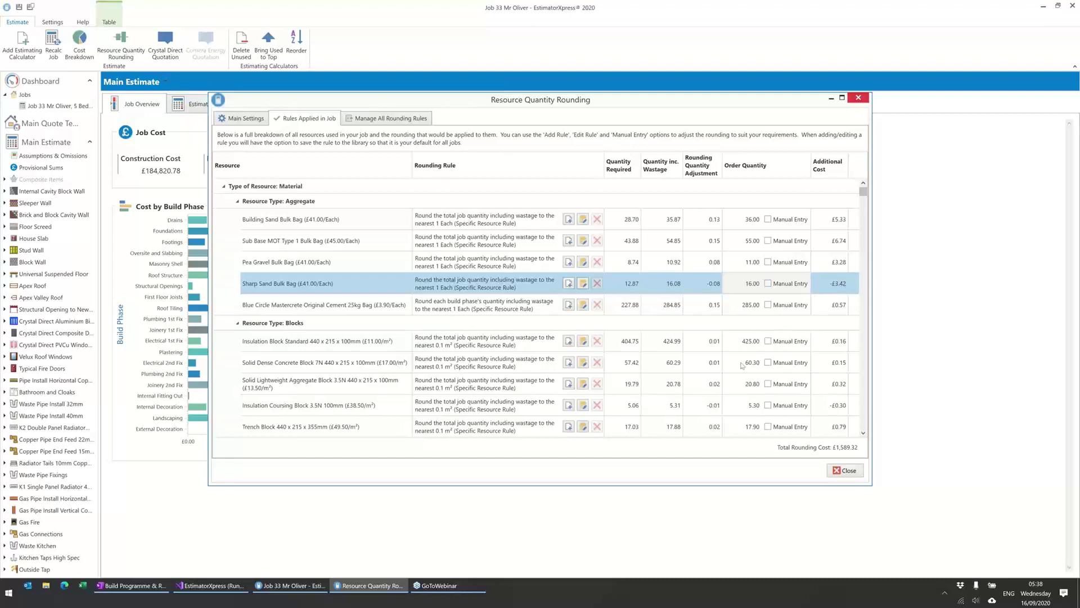
pyautogui.scroll(-2, 700, 335)
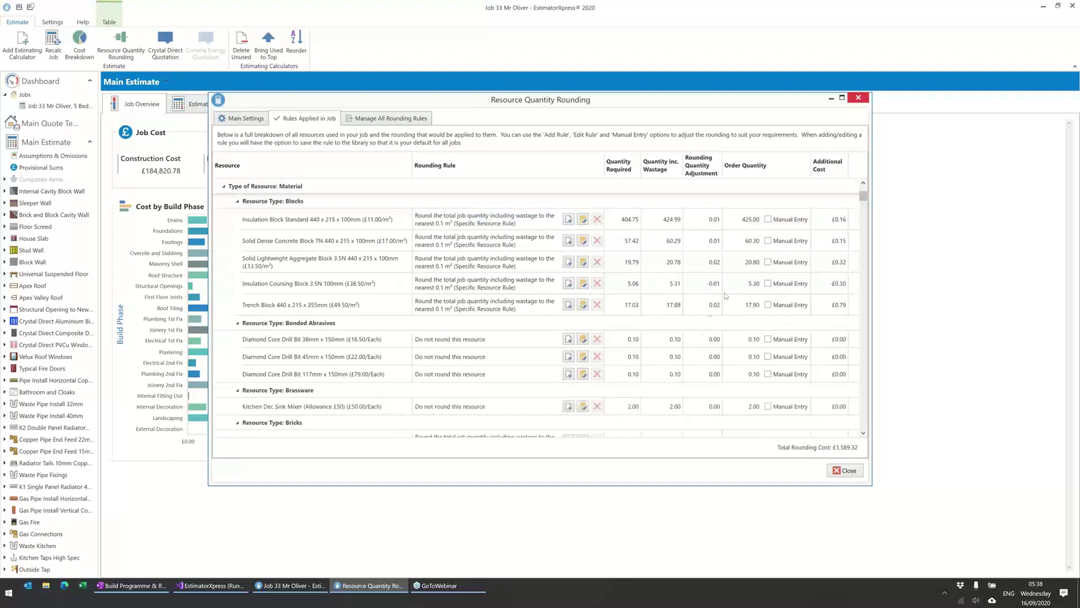
pyautogui.click(799, 285)
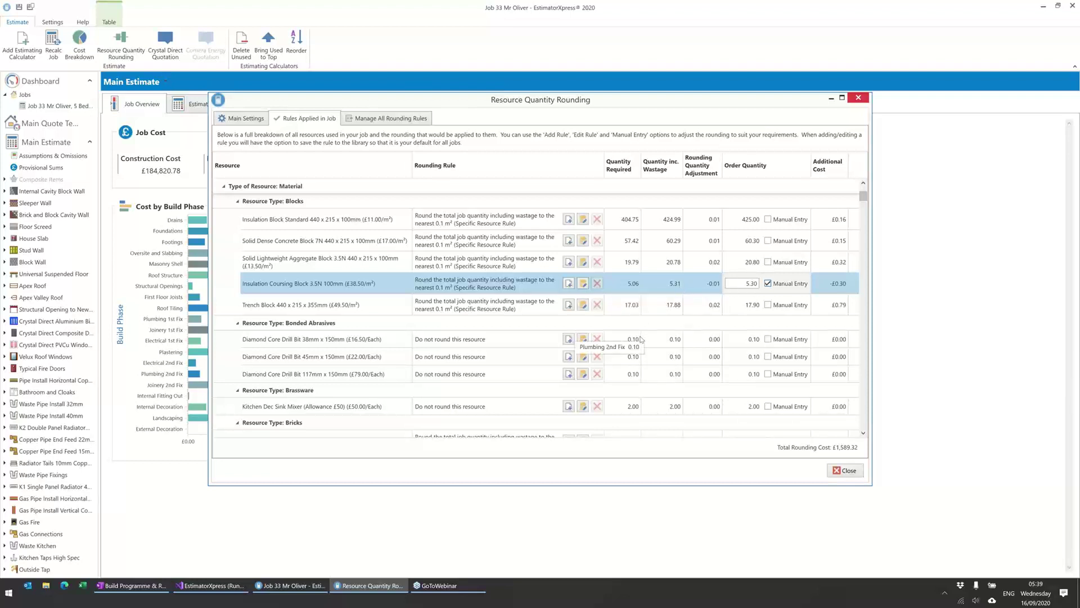
# - Review the rounding rules and order quantities from bricks through copper fittings, including the additional cost of Readymix Concrete GEN 1, 125mm slump
pyautogui.scroll(-5, 621, 333)
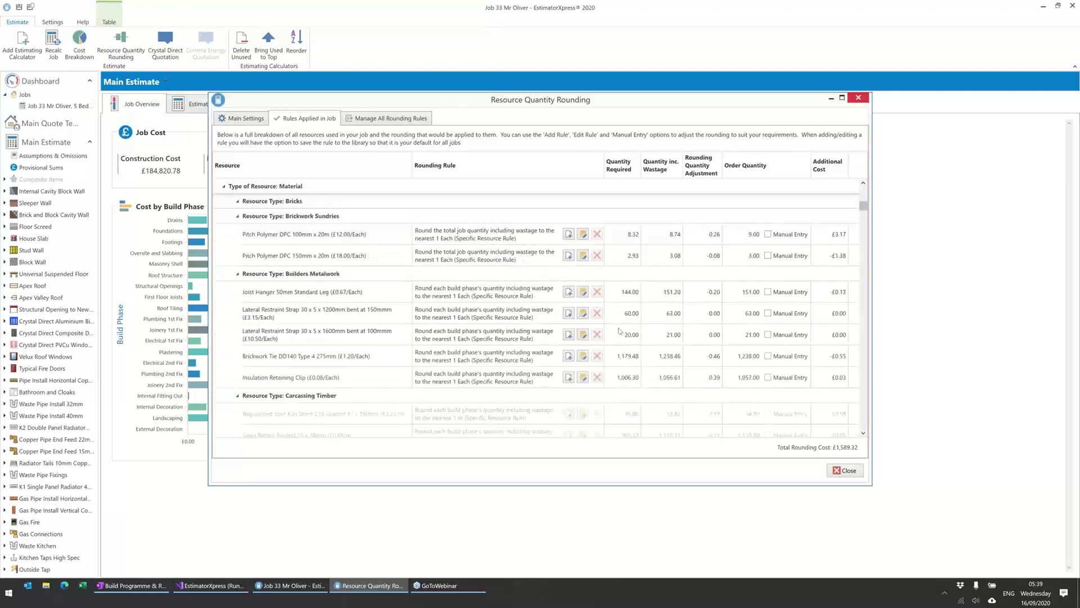
pyautogui.scroll(-3, 732, 321)
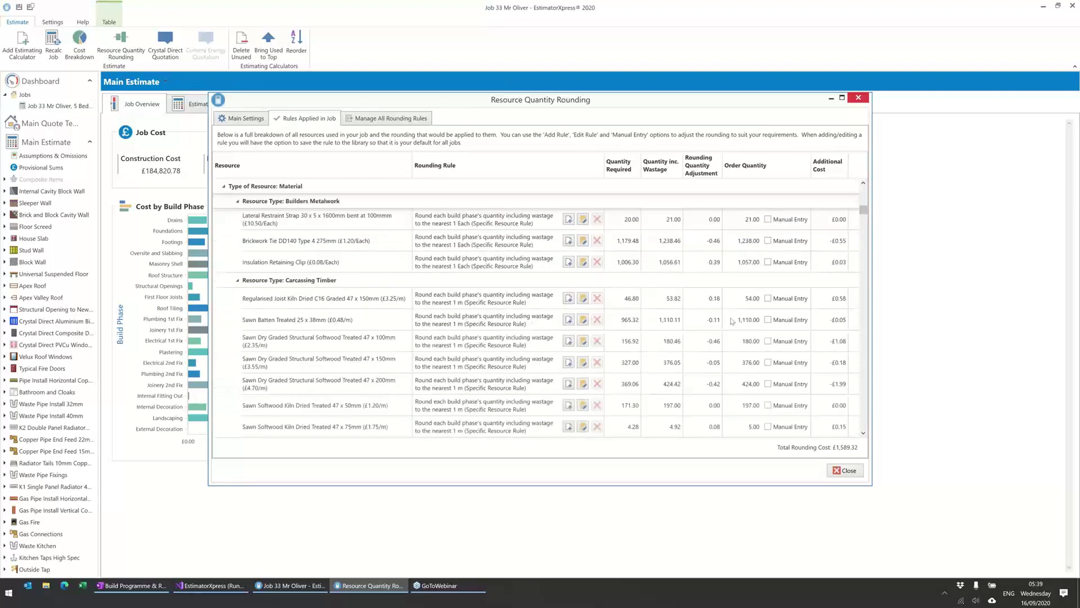
pyautogui.scroll(-6, 732, 321)
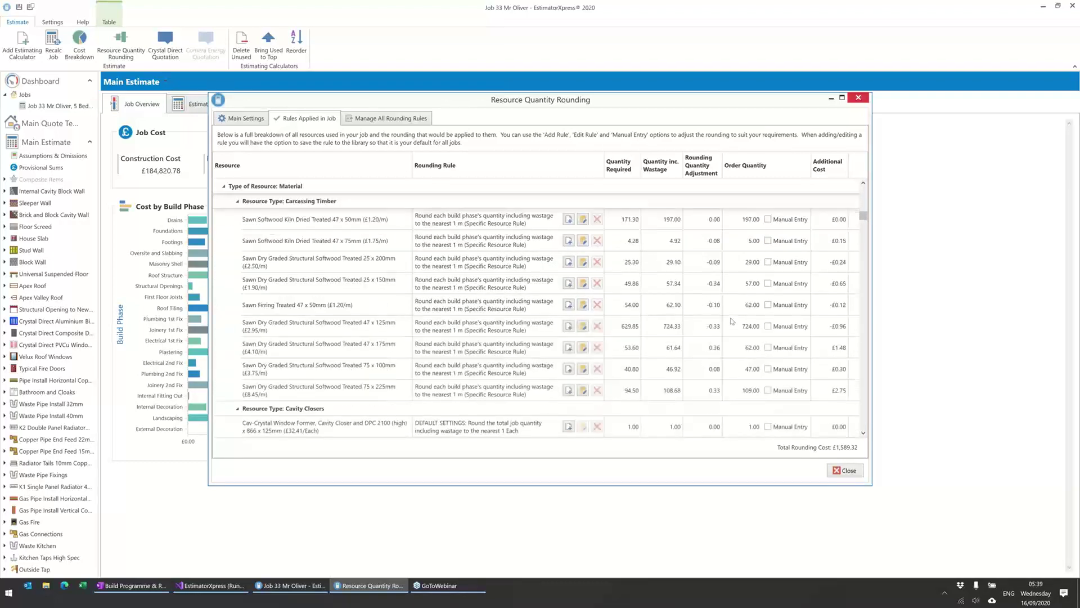
pyautogui.scroll(-3, 732, 321)
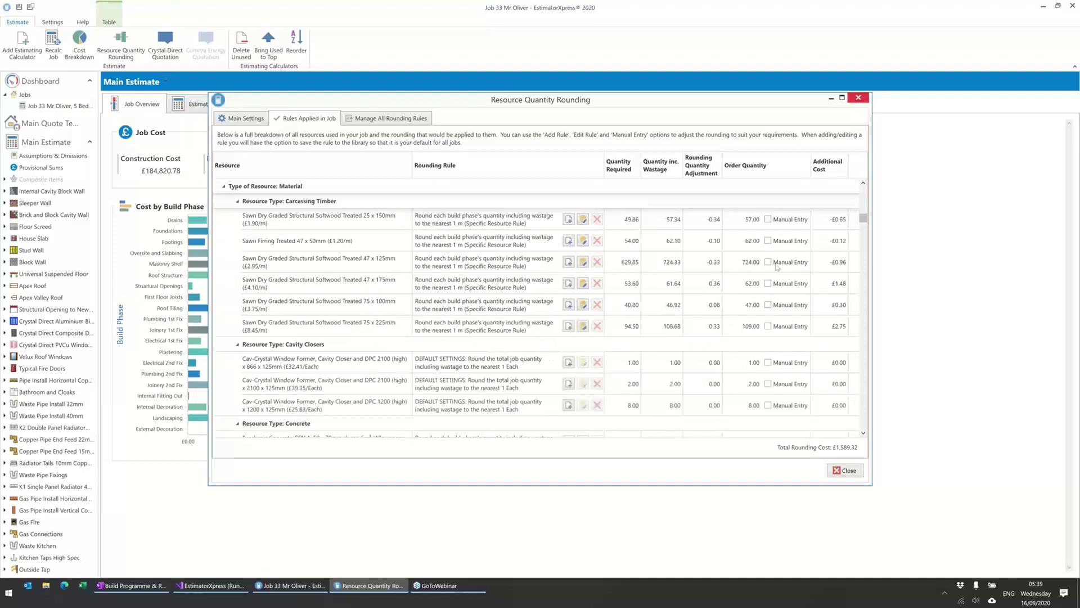
pyautogui.scroll(-9, 771, 297)
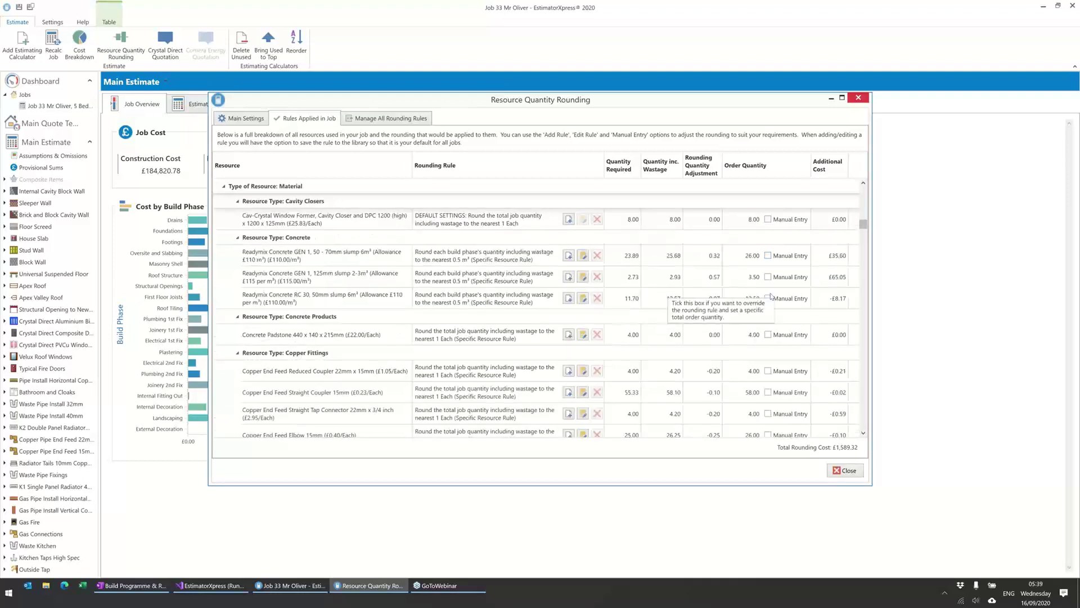
pyautogui.scroll(-3, 754, 296)
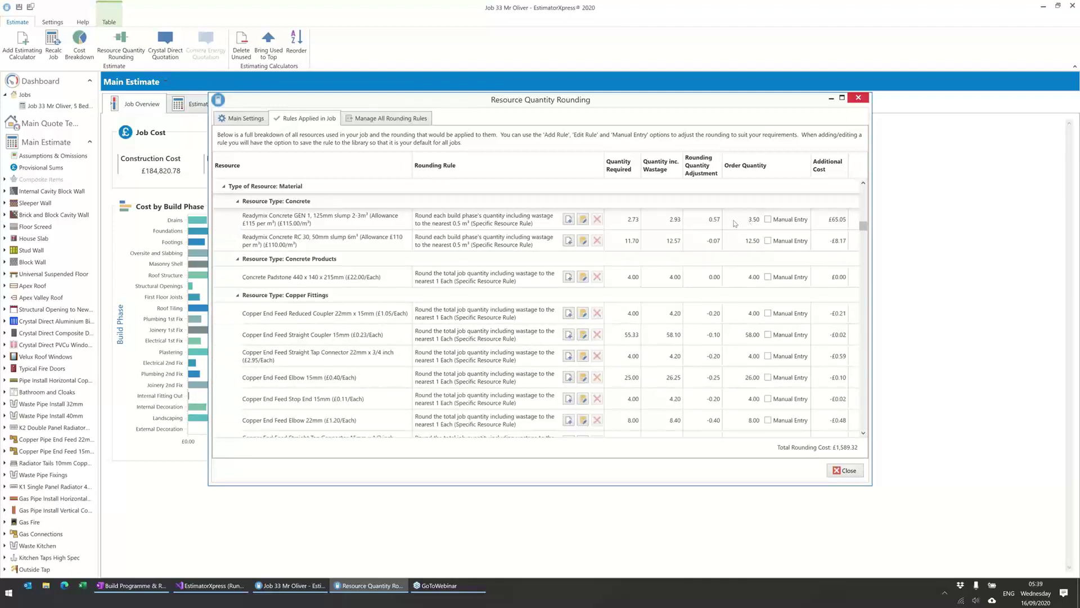
pyautogui.click(750, 225)
pyautogui.scroll(1, 788, 264)
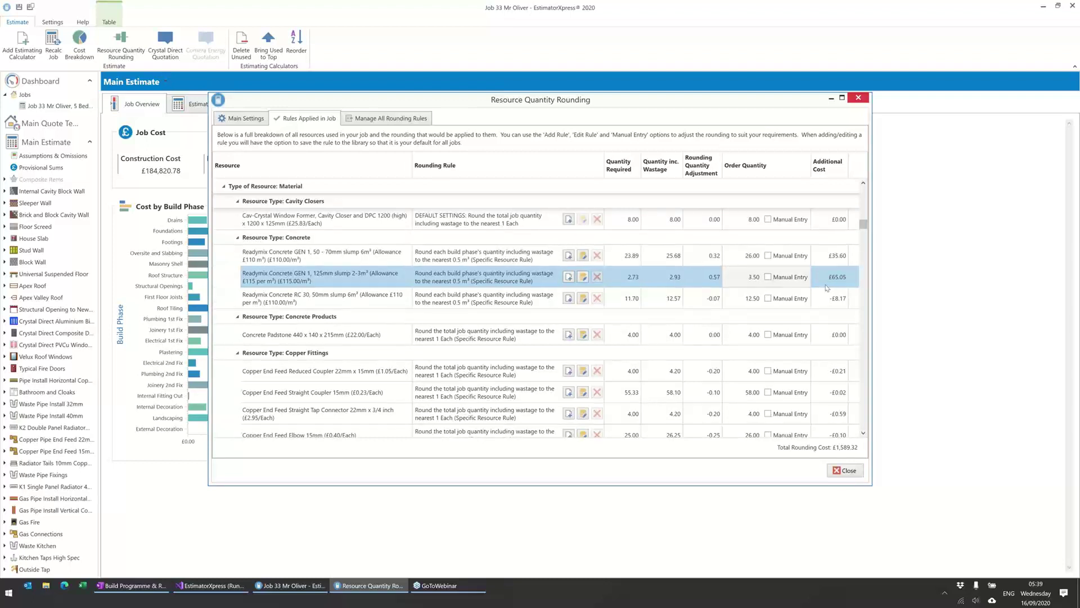
# - Set the rounding rule of Geotextile Membrane Non-Woven 100m x 4.50m among the significant rounding cost resources to Do Not Round
pyautogui.click(247, 118)
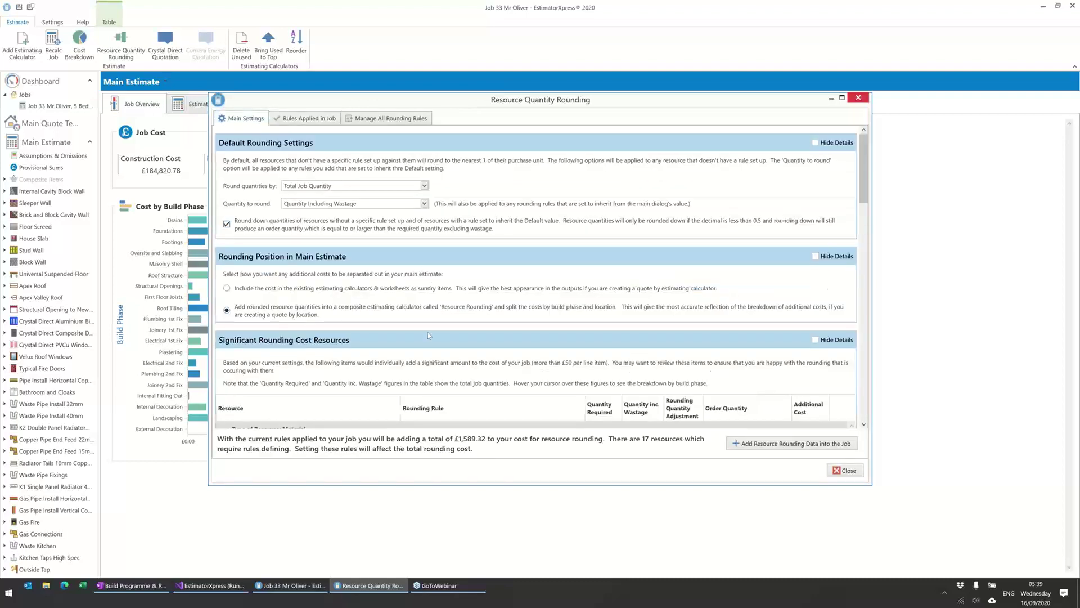
pyautogui.scroll(-2, 325, 272)
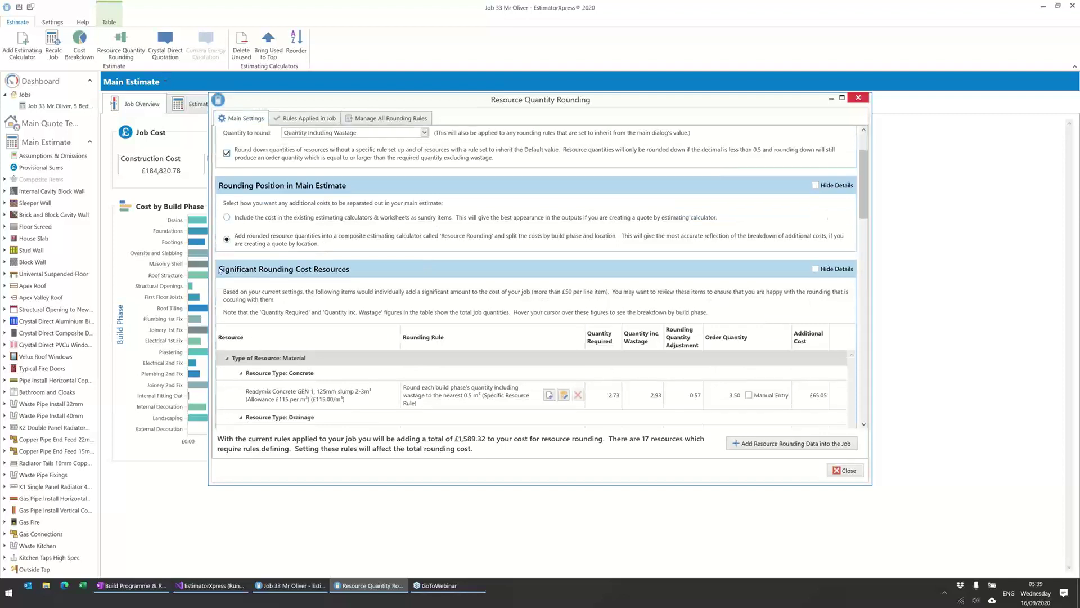
pyautogui.scroll(-1, 325, 282)
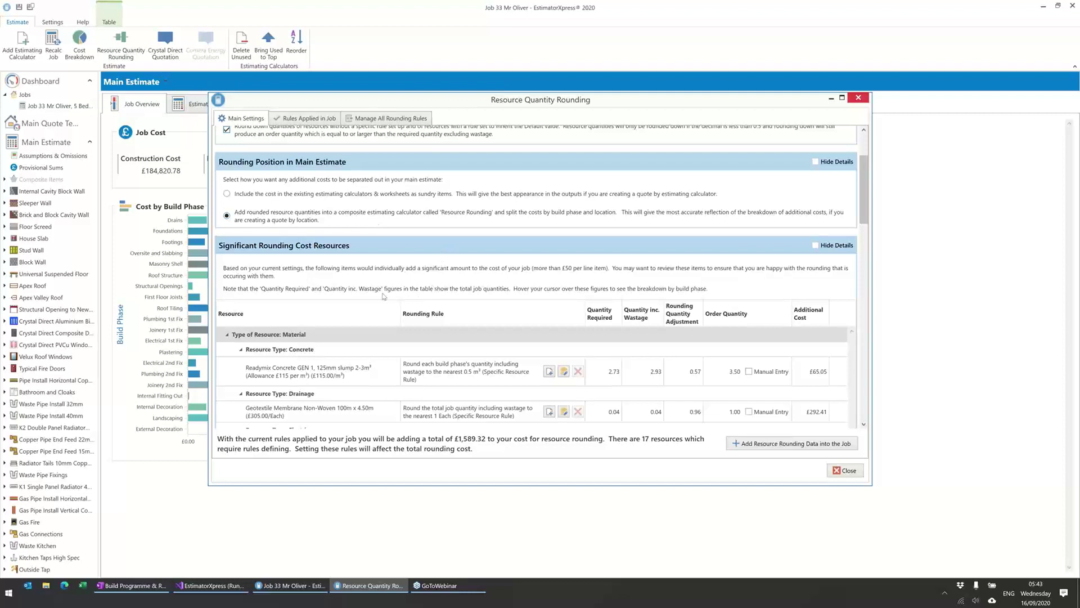
pyautogui.scroll(-1, 372, 275)
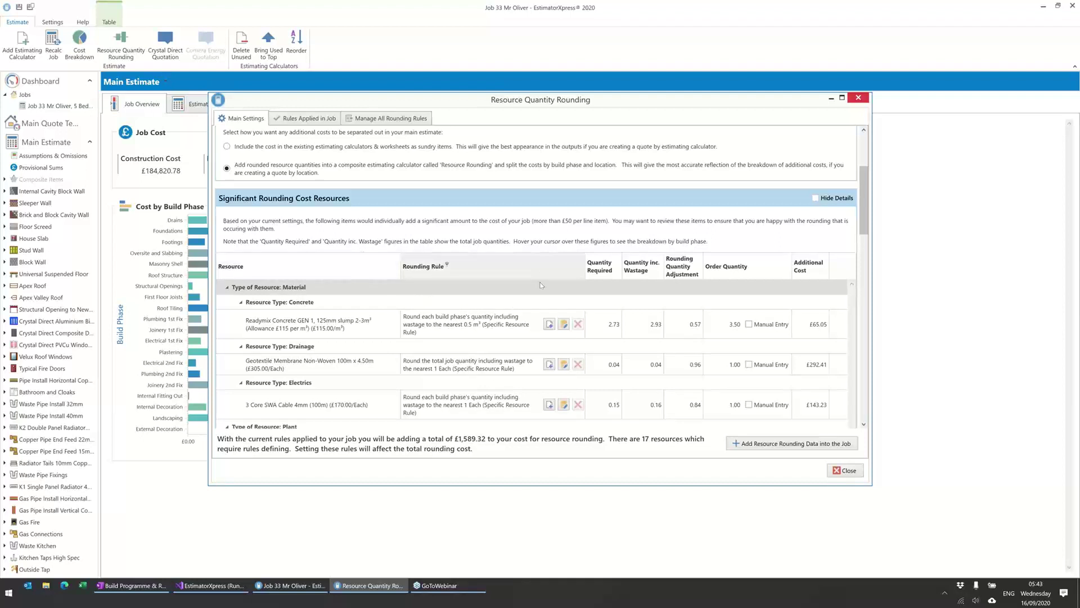
pyautogui.scroll(-2, 509, 303)
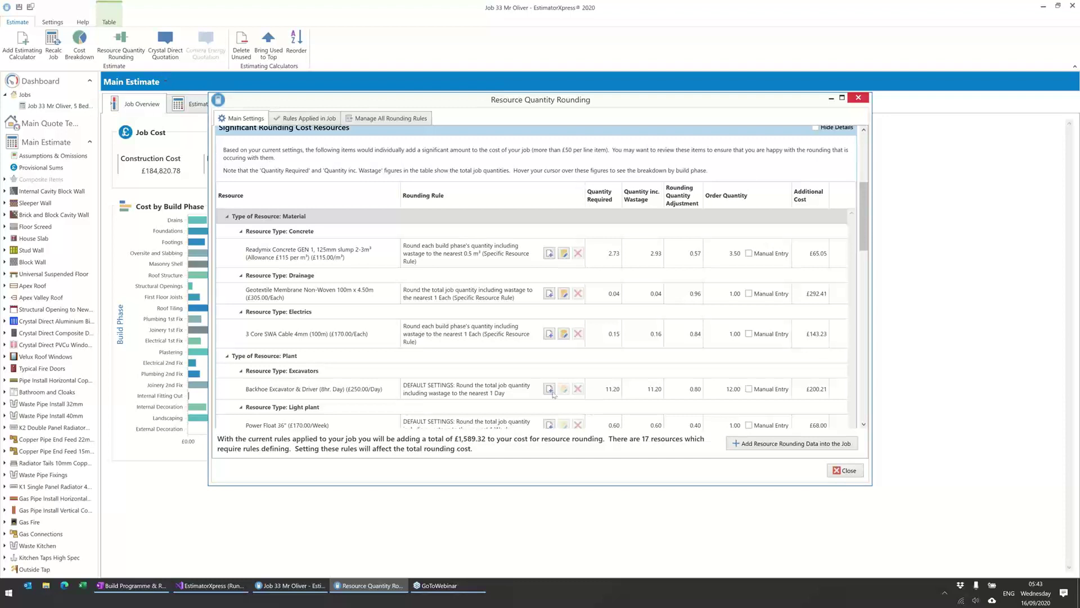
pyautogui.click(474, 301)
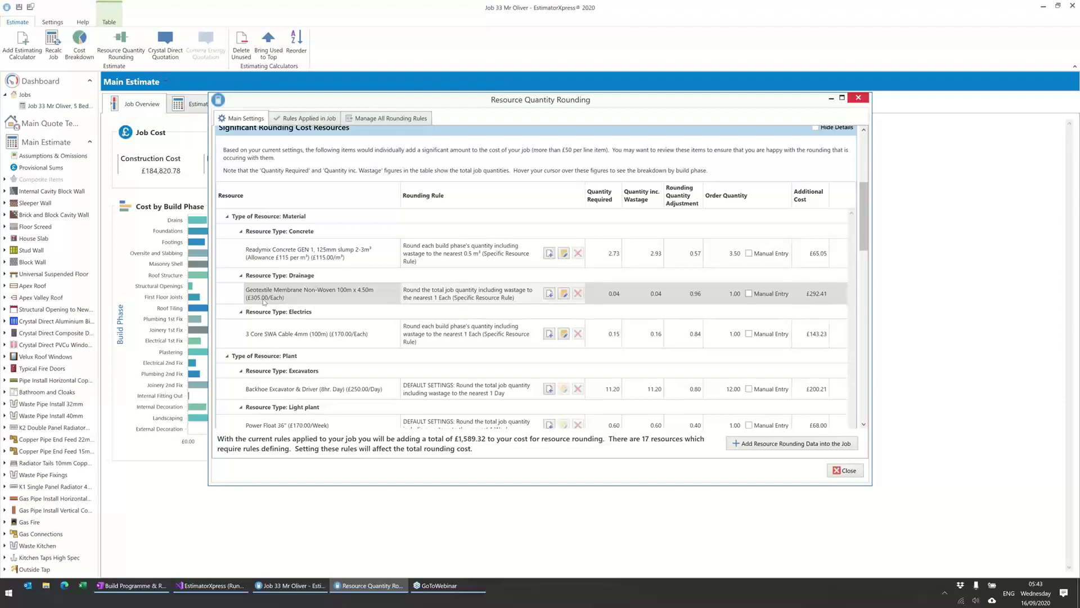
pyautogui.moveTo(618, 298)
pyautogui.click(565, 295)
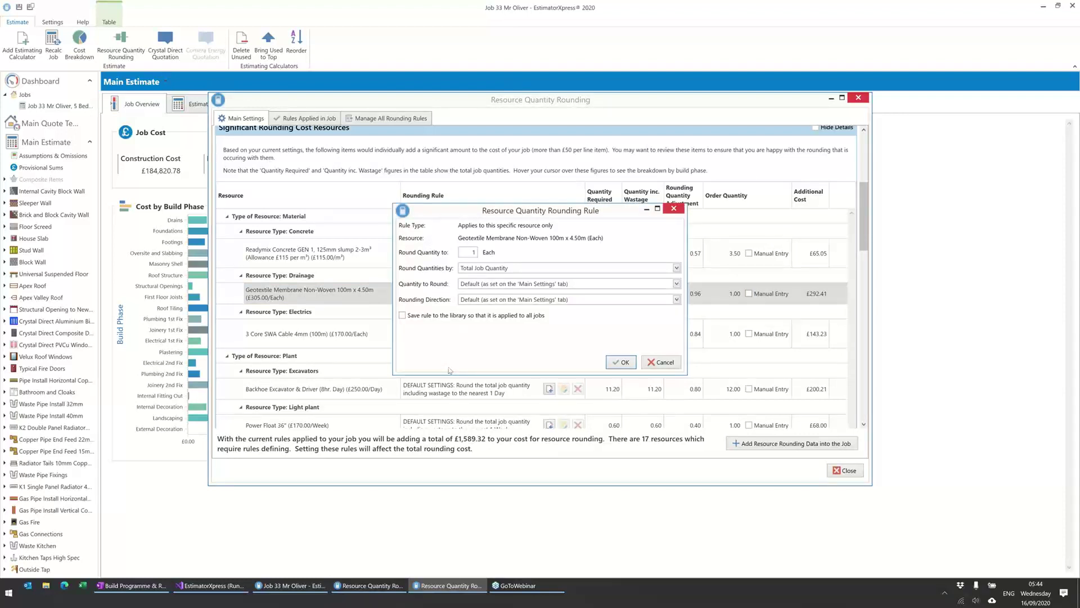
pyautogui.click(489, 269)
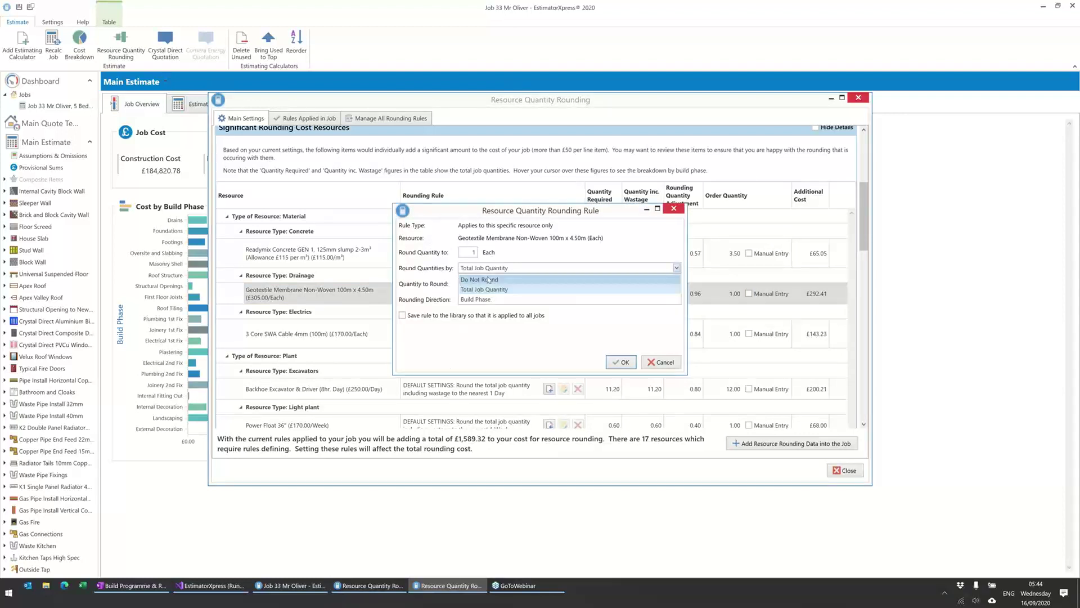
pyautogui.click(488, 280)
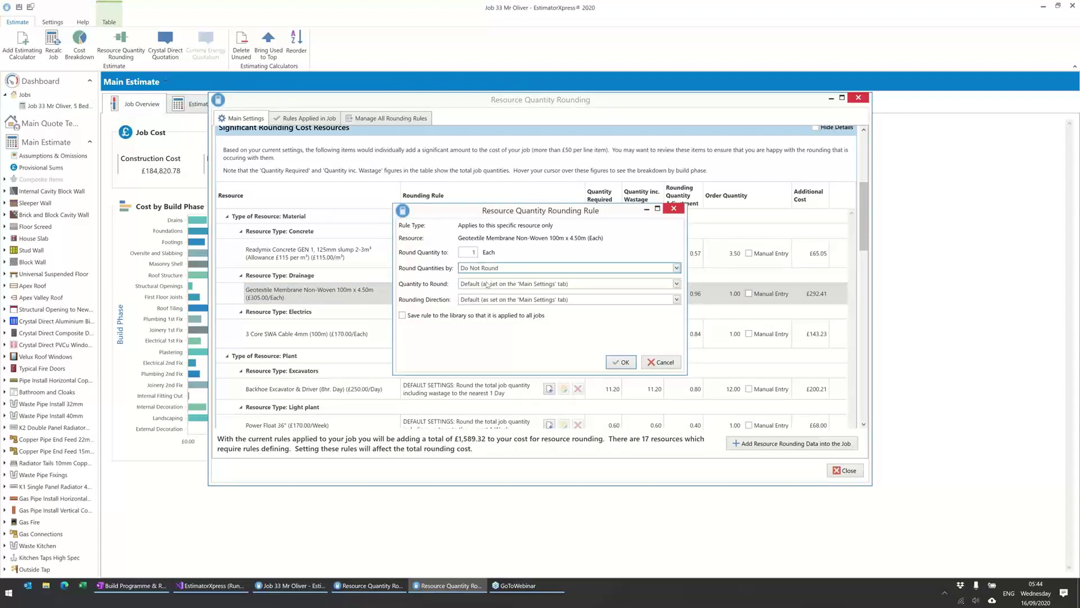
pyautogui.click(624, 363)
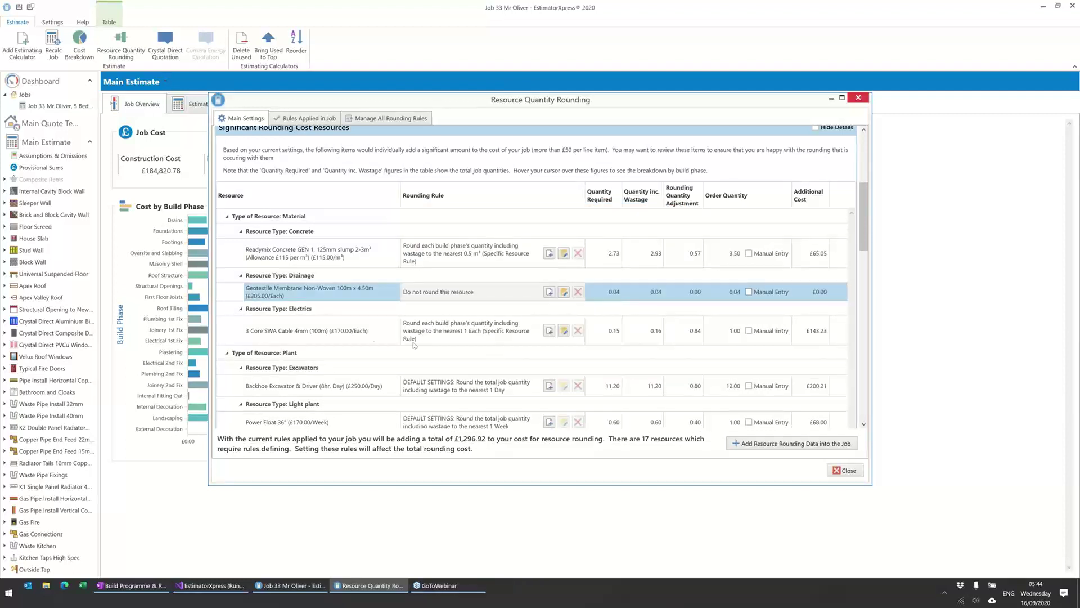
# - Check the build phase breakdown of 3 Core SWA Cable 4mm (100m) and set its rounding rule to Do Not Round
pyautogui.click(331, 338)
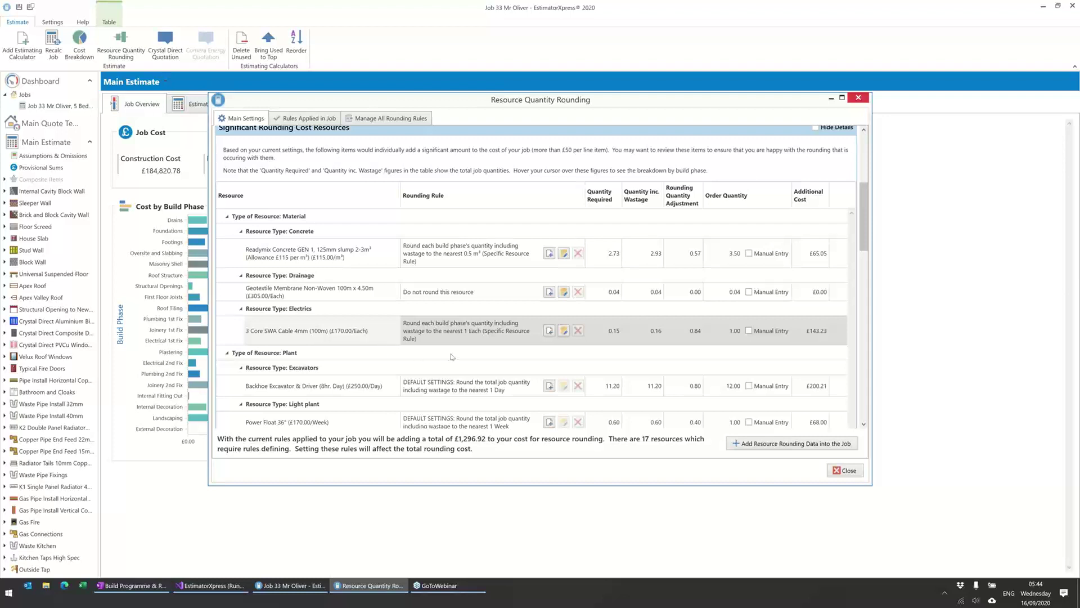
pyautogui.moveTo(646, 338)
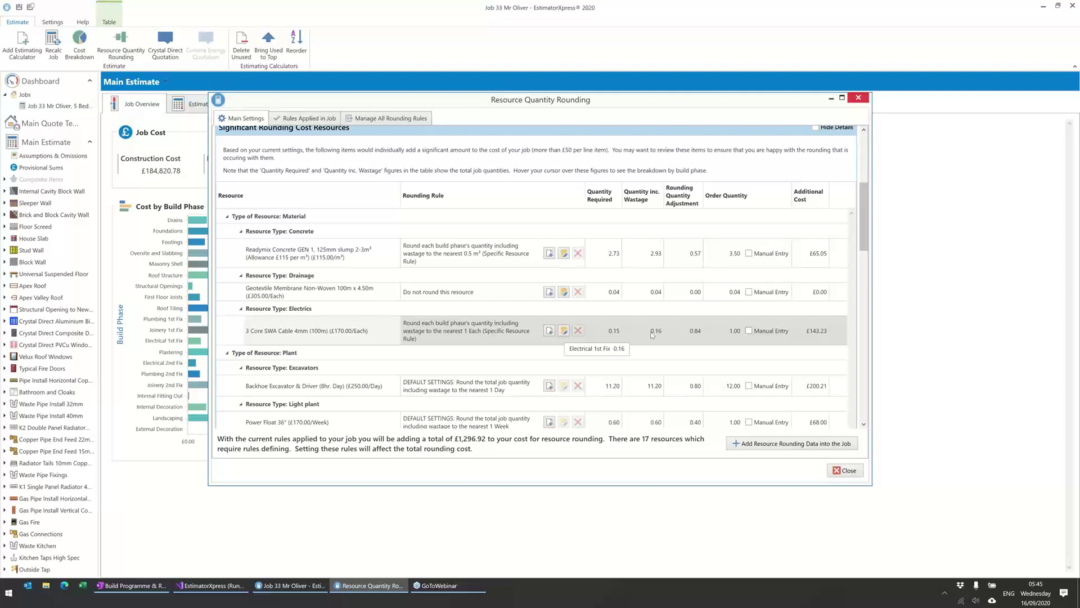
pyautogui.click(563, 332)
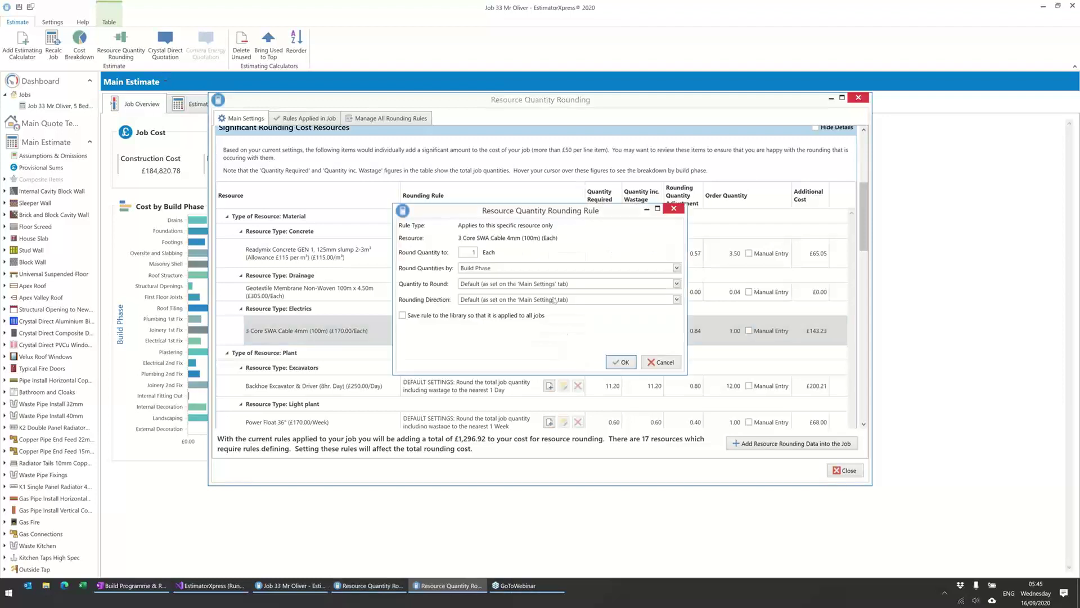
pyautogui.click(502, 272)
pyautogui.click(499, 280)
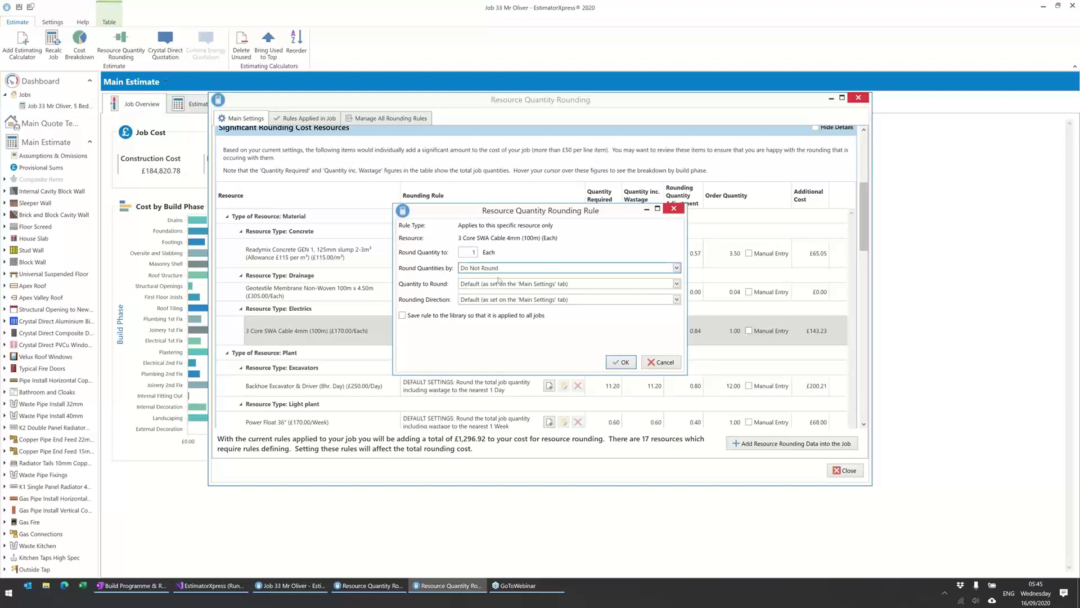
pyautogui.click(620, 362)
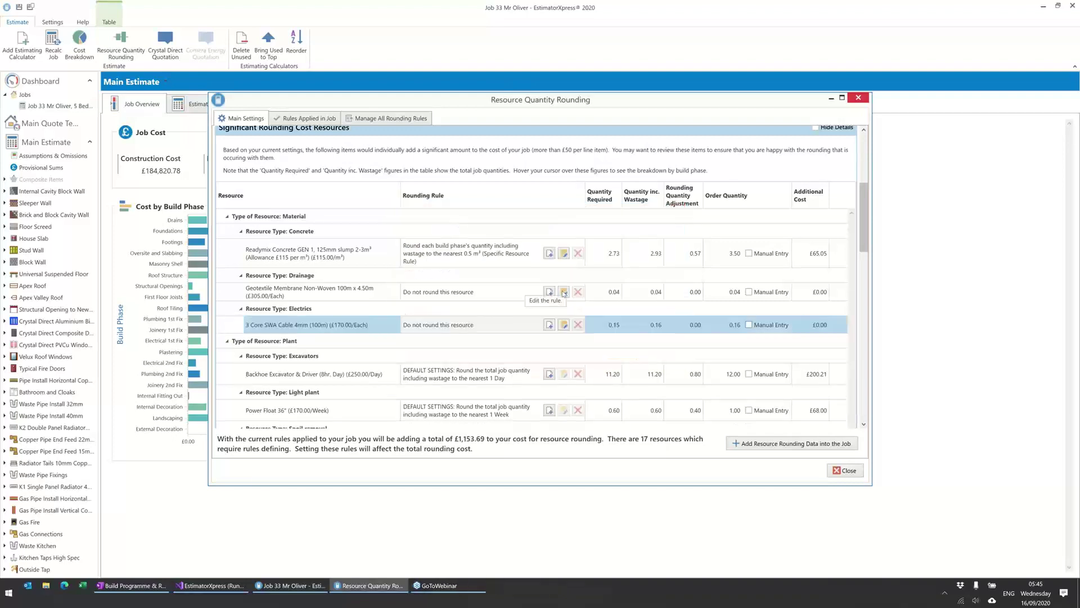
# - Override the rounding rule of Backhoe Excavator & Driver (8hr. Day) with a manual order quantity of 11
pyautogui.scroll(-3, 562, 290)
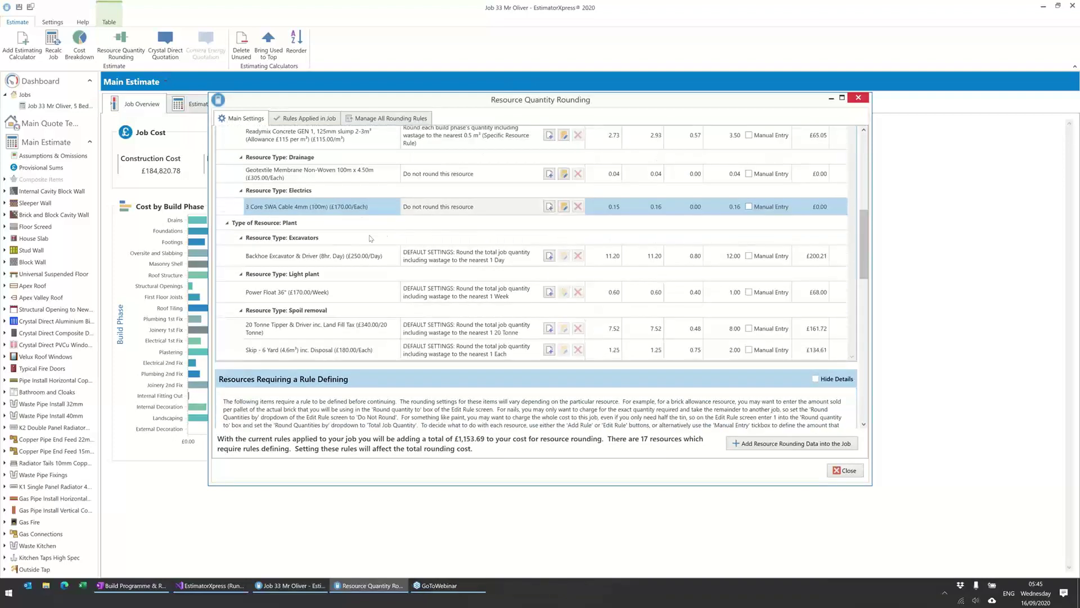
pyautogui.click(489, 261)
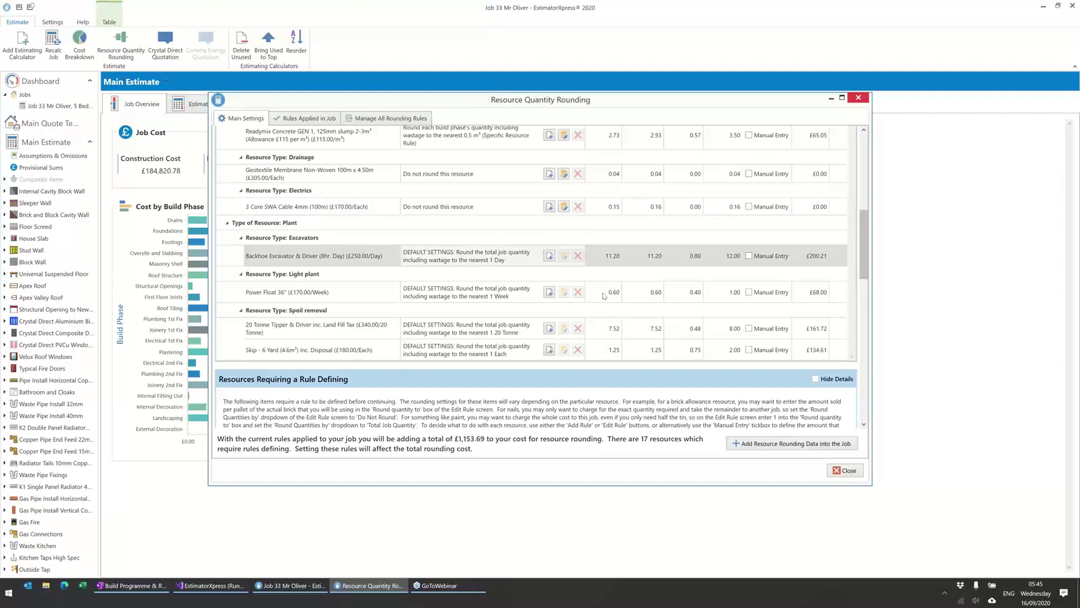
pyautogui.moveTo(646, 259)
pyautogui.click(748, 256)
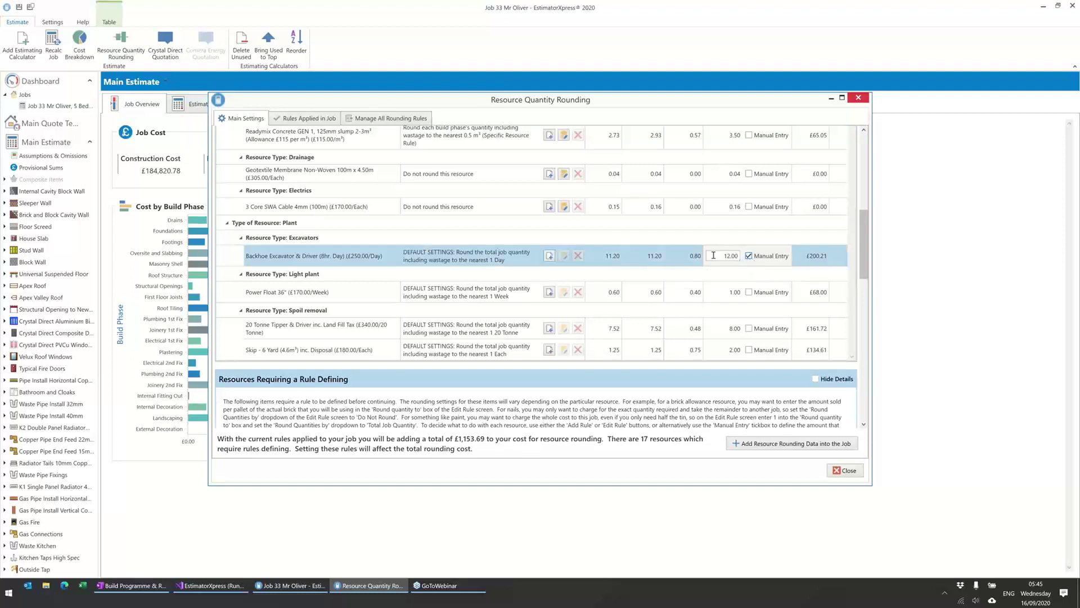
pyautogui.moveTo(714, 256); pyautogui.dragTo(737, 256)
pyautogui.write('1')
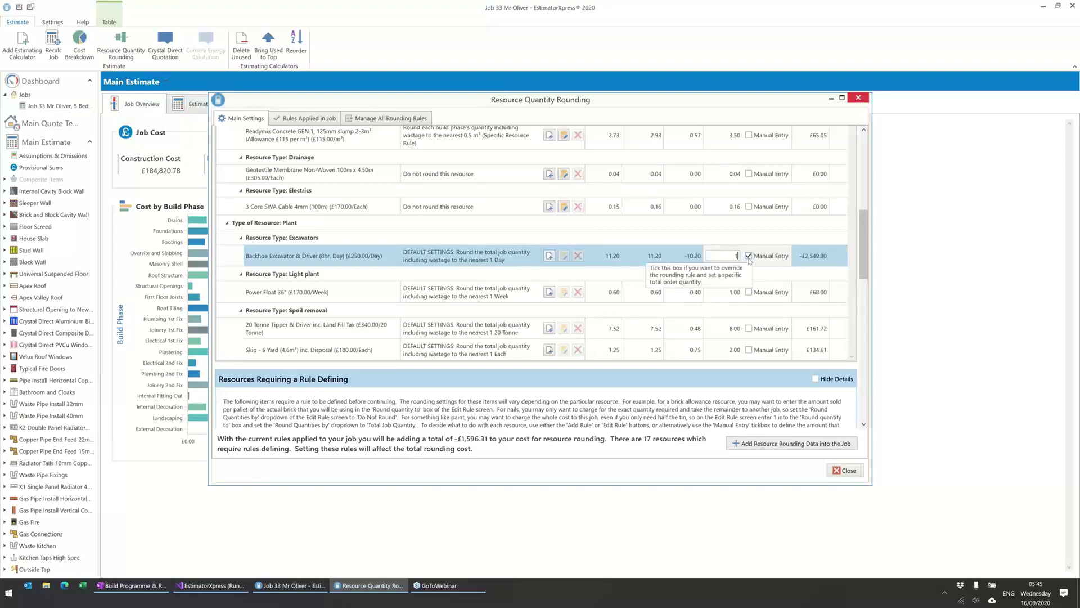
pyautogui.write('1')
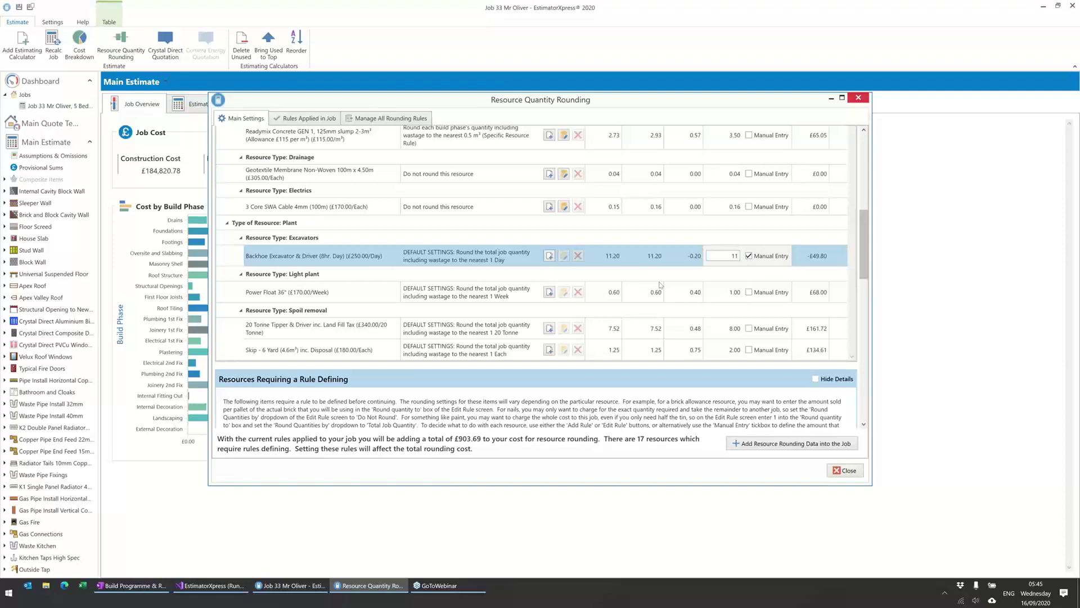
# - Set the rounding rule of the provisional Facing Bricks, among the resources requiring a rule, to round the quantity to 500 each
pyautogui.scroll(-1, 623, 281)
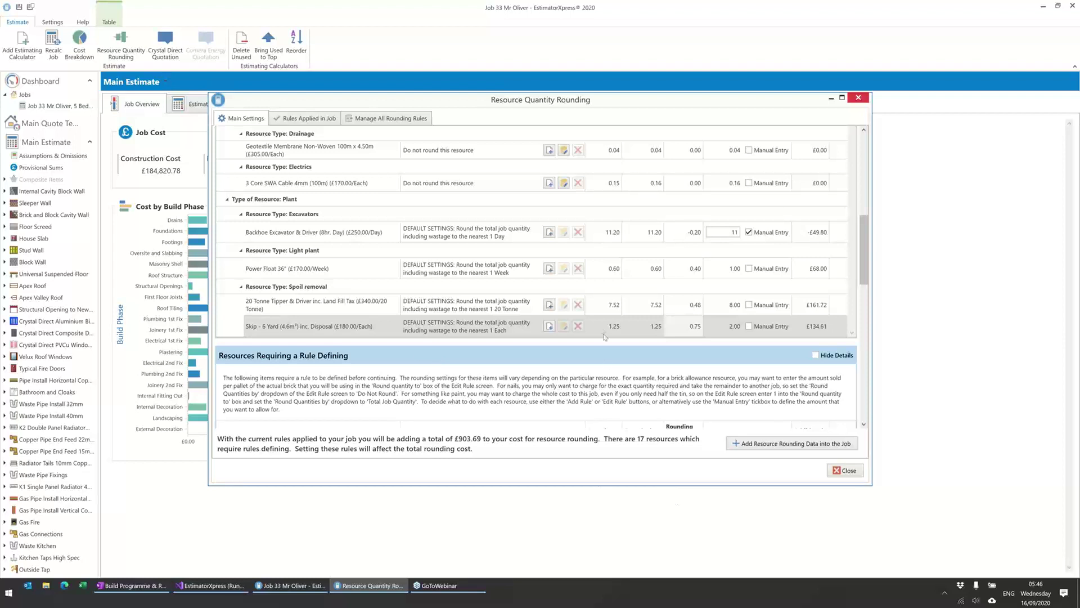
pyautogui.scroll(-3, 514, 307)
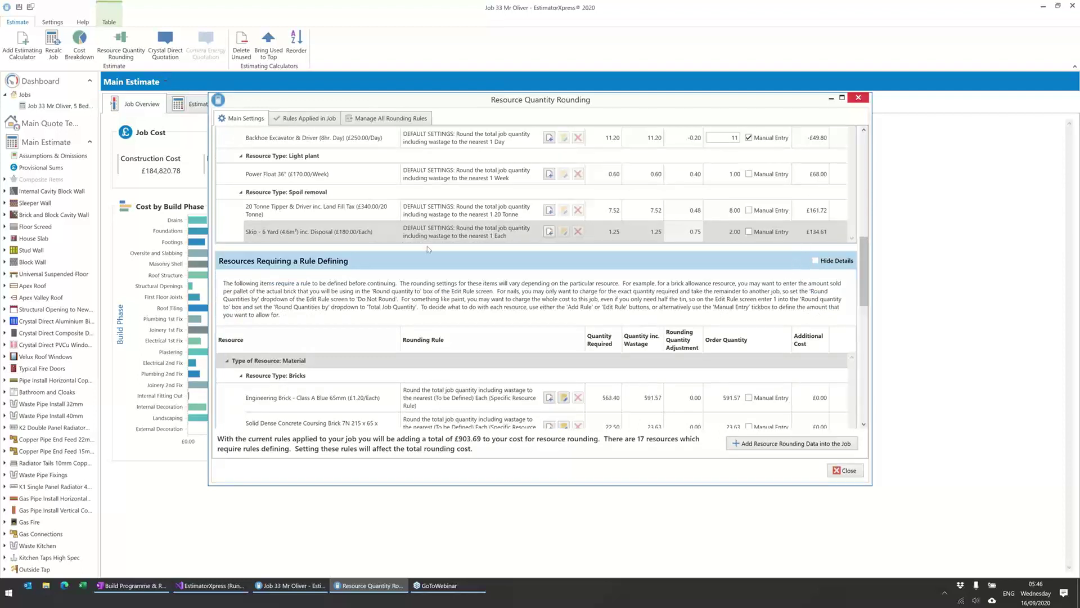
pyautogui.scroll(-2, 336, 244)
pyautogui.scroll(-2, 336, 245)
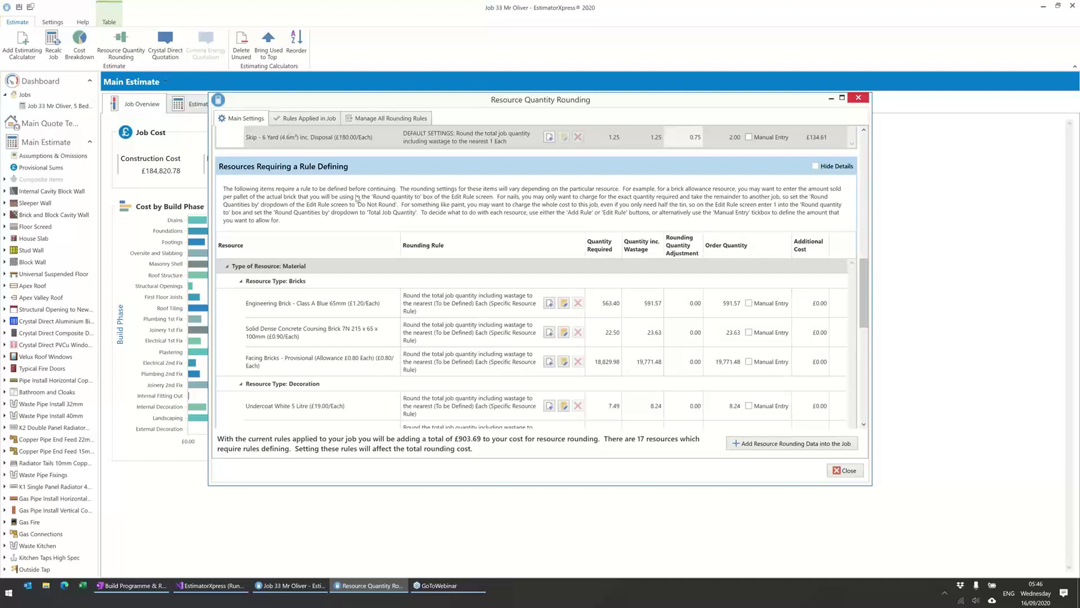
pyautogui.scroll(-1, 371, 228)
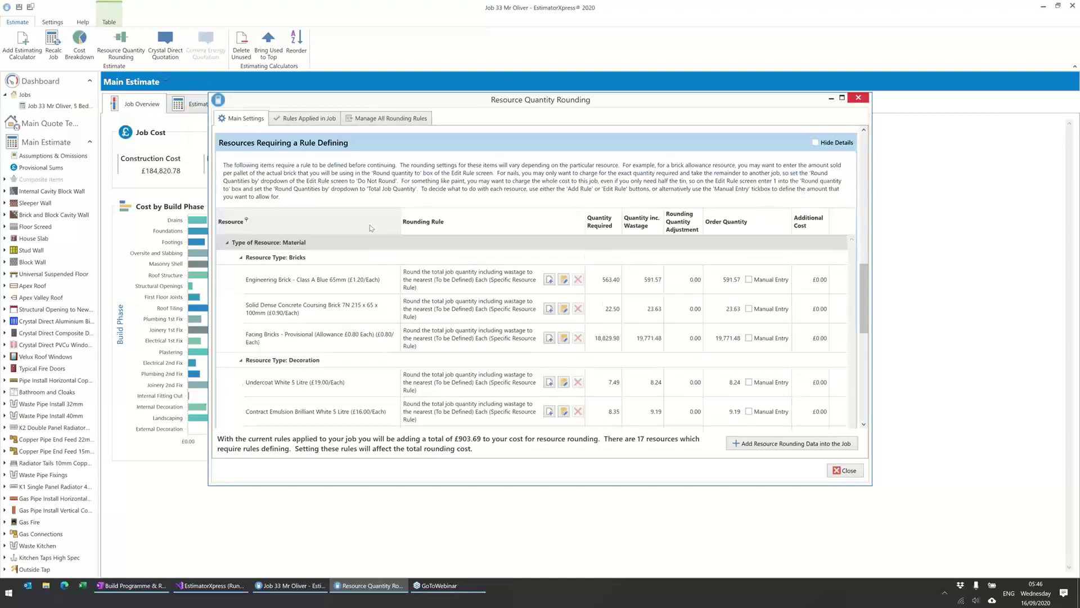
pyautogui.scroll(-4, 371, 228)
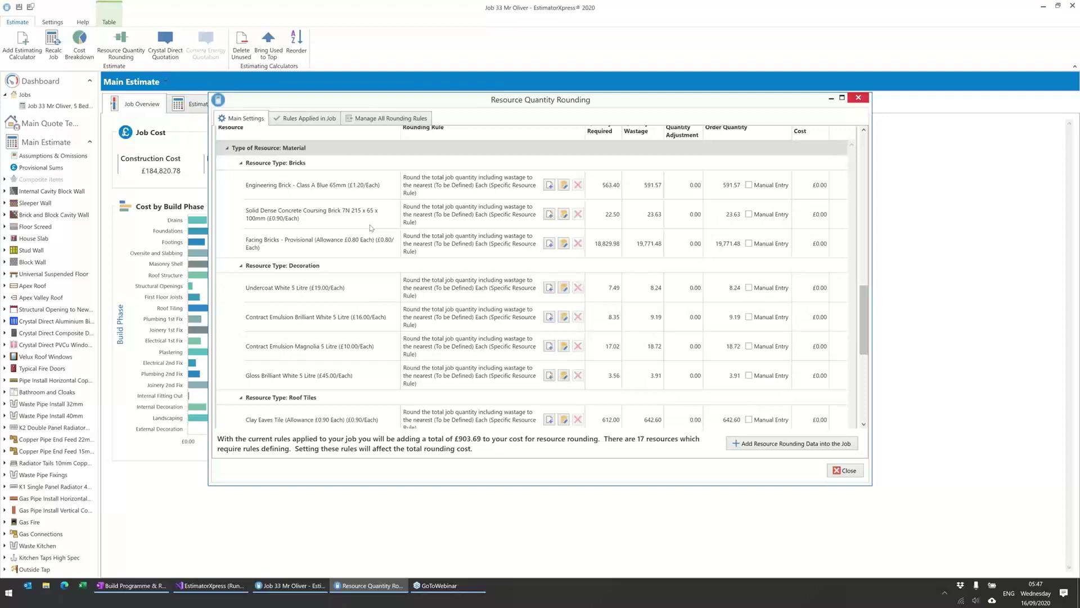
pyautogui.click(303, 245)
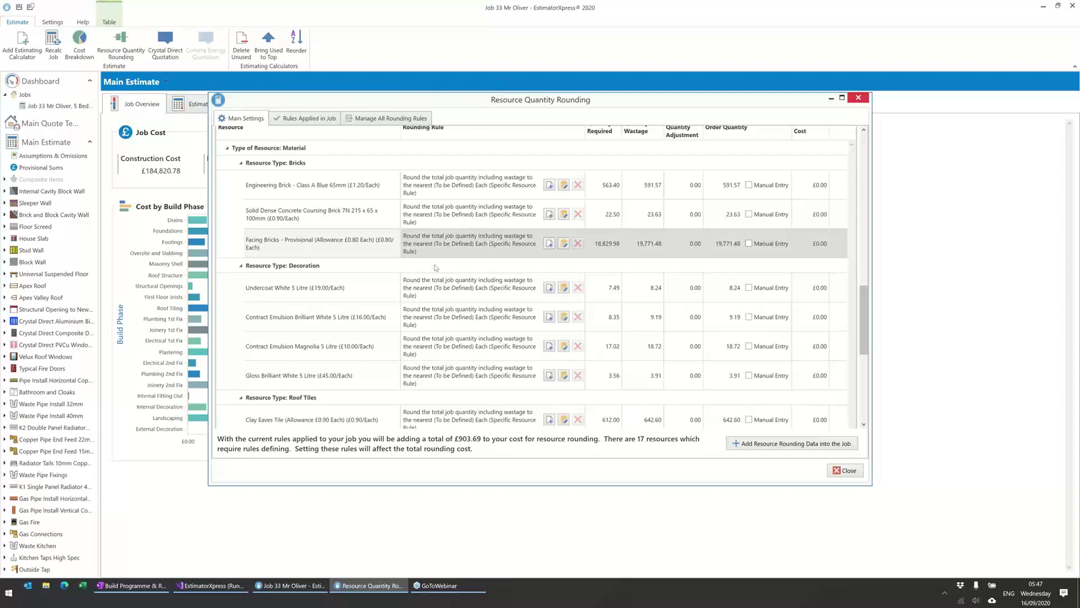
pyautogui.click(564, 244)
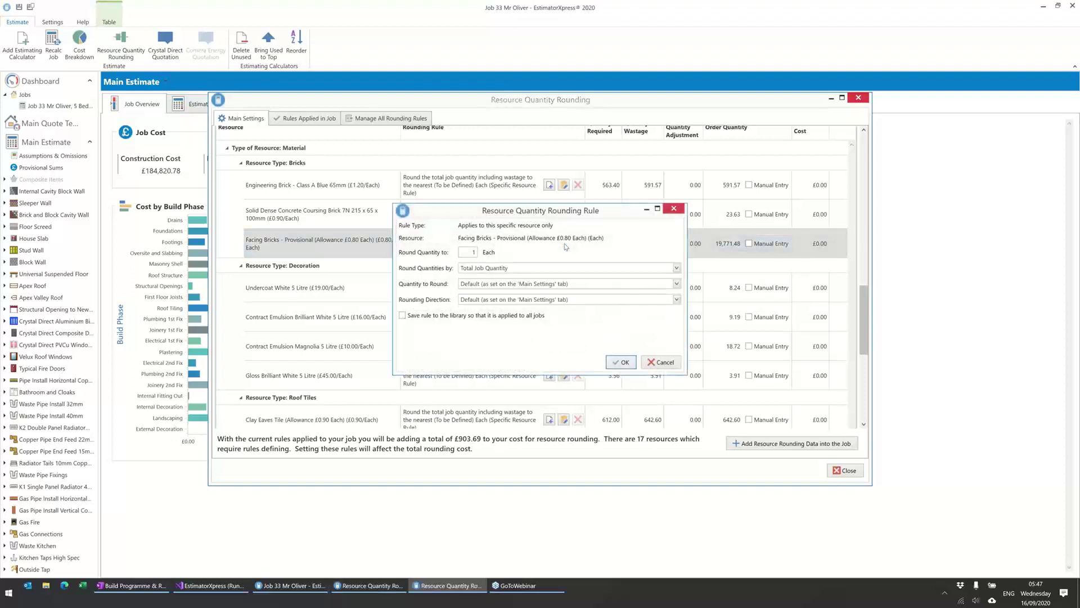
pyautogui.doubleClick(469, 251)
pyautogui.write('500')
pyautogui.click(624, 363)
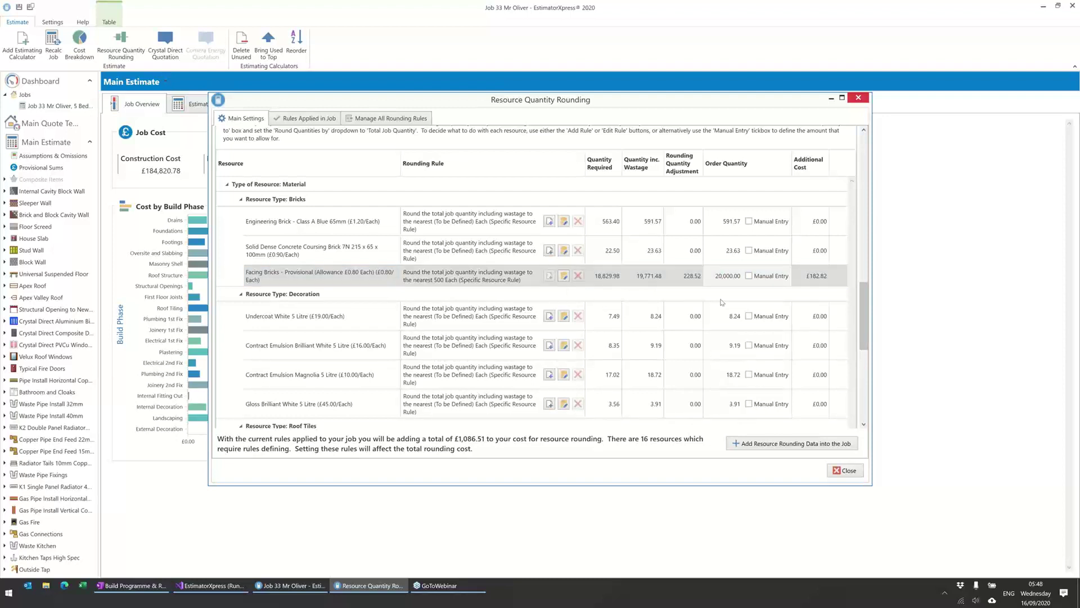
# - Accept rounding to 1 each by total job quantity for Engineering Brick - Class A Blue 65mm and Solid Dense Concrete Coursing Brick 7N
pyautogui.click(565, 222)
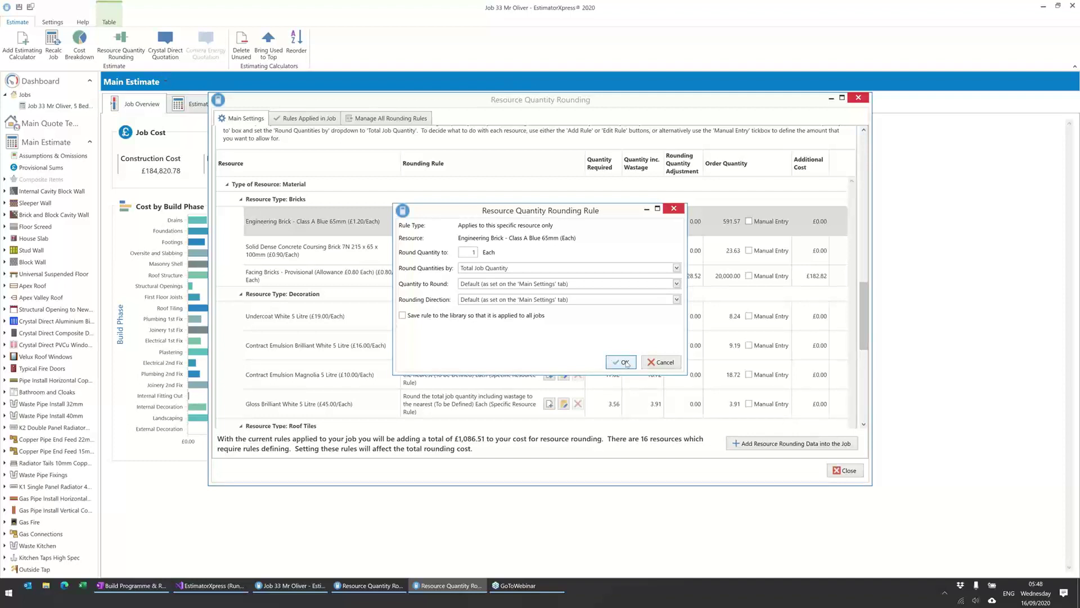
pyautogui.click(624, 362)
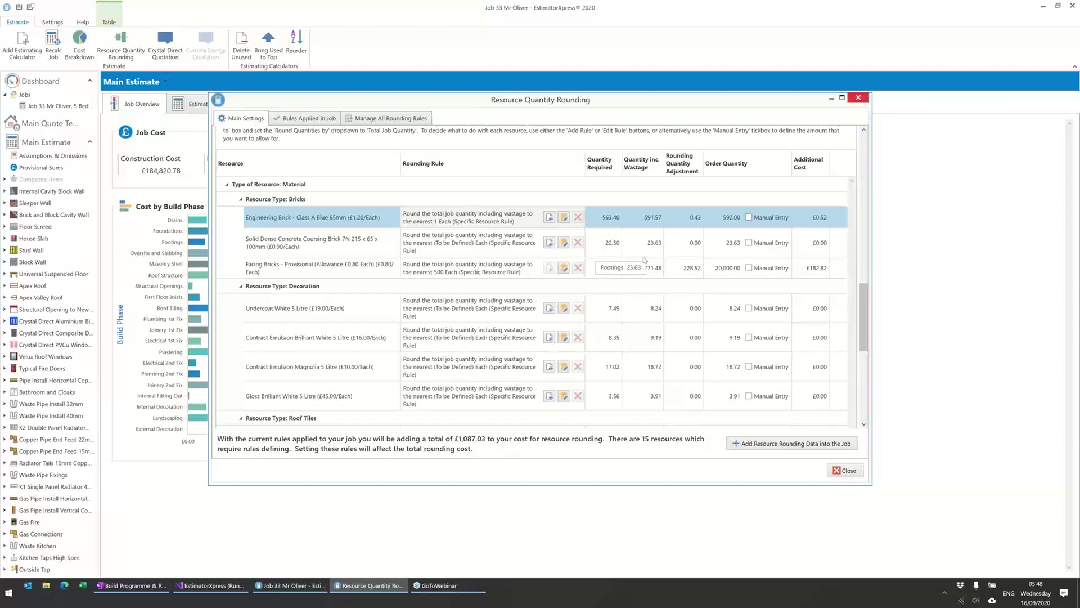
pyautogui.click(564, 244)
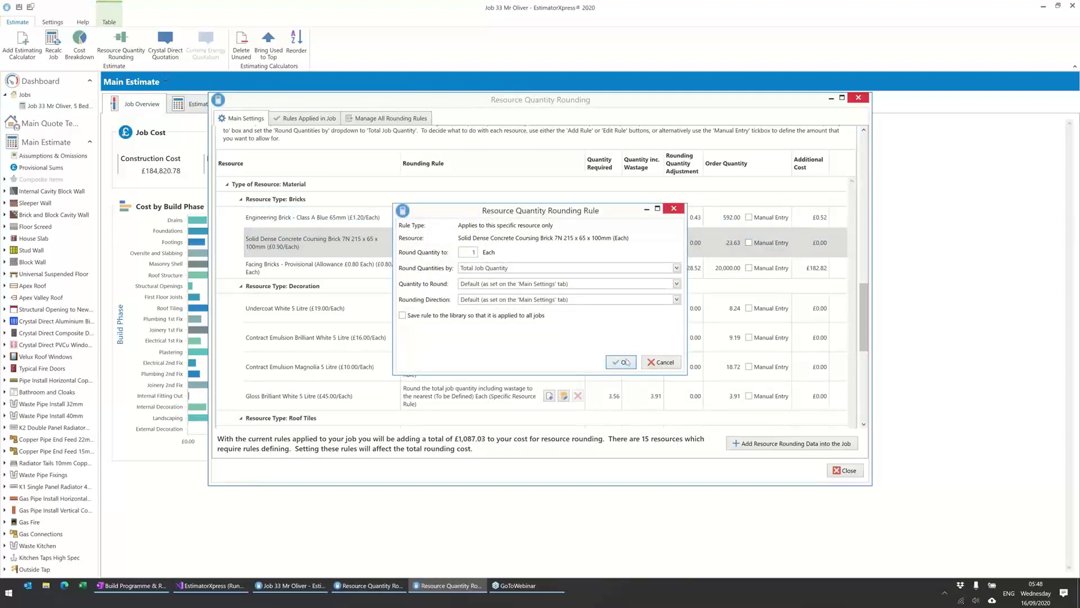
pyautogui.click(626, 362)
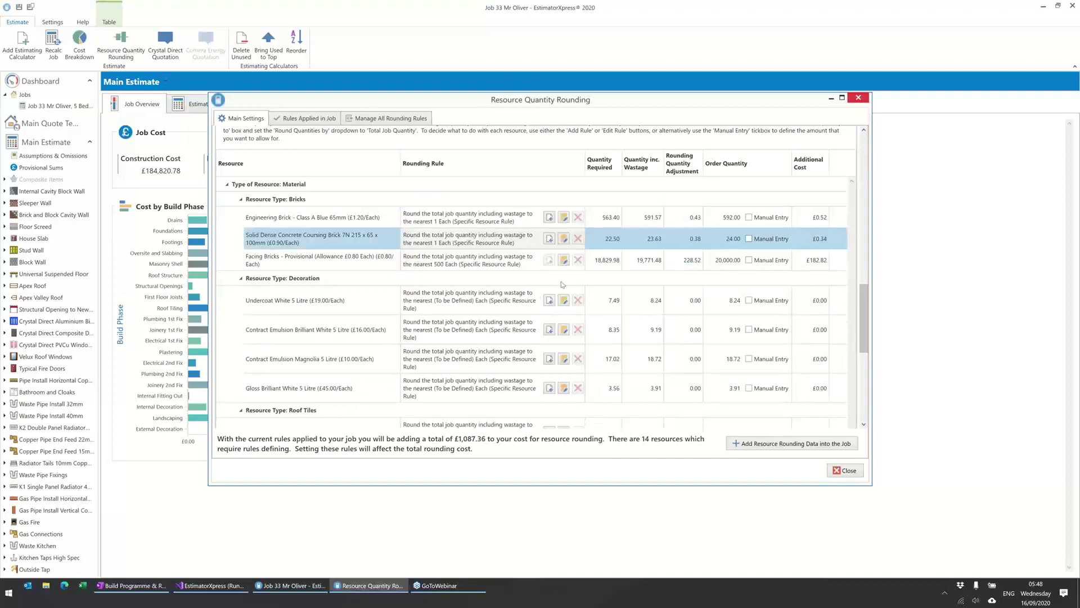
# - Add a rounding rule from Undercoat White 5 Litre for the resource type Decoration with purchase unit Each, set to Do Not Round
pyautogui.scroll(-3, 543, 291)
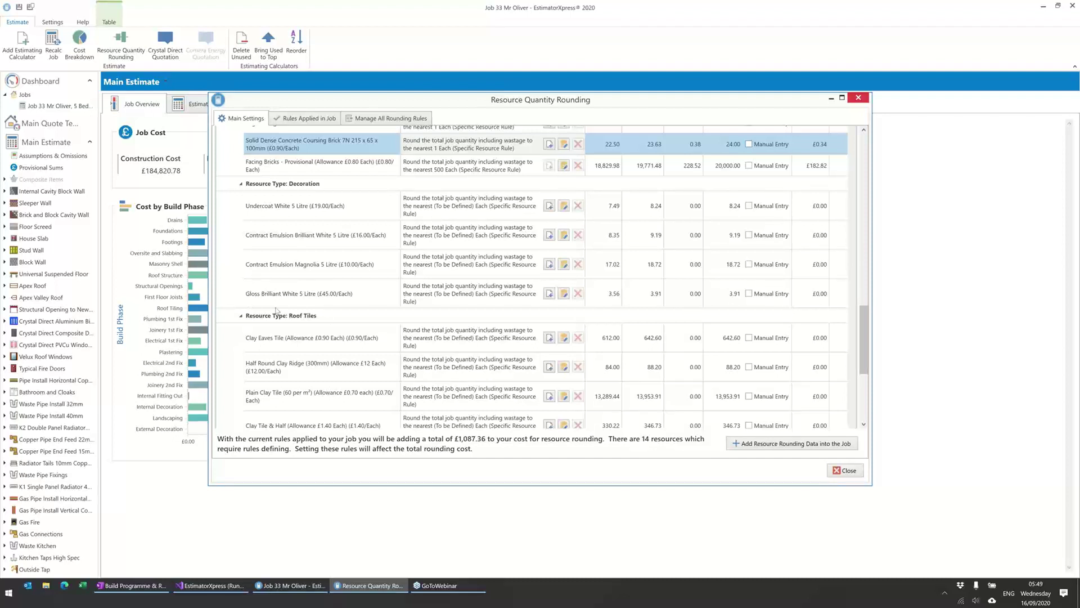
pyautogui.click(550, 206)
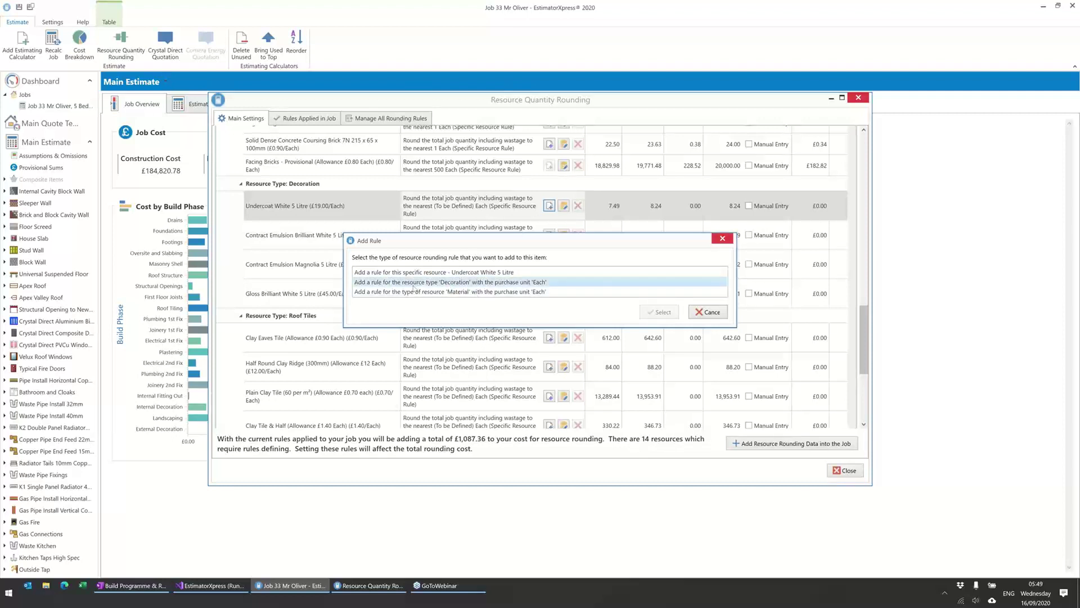
pyautogui.click(475, 284)
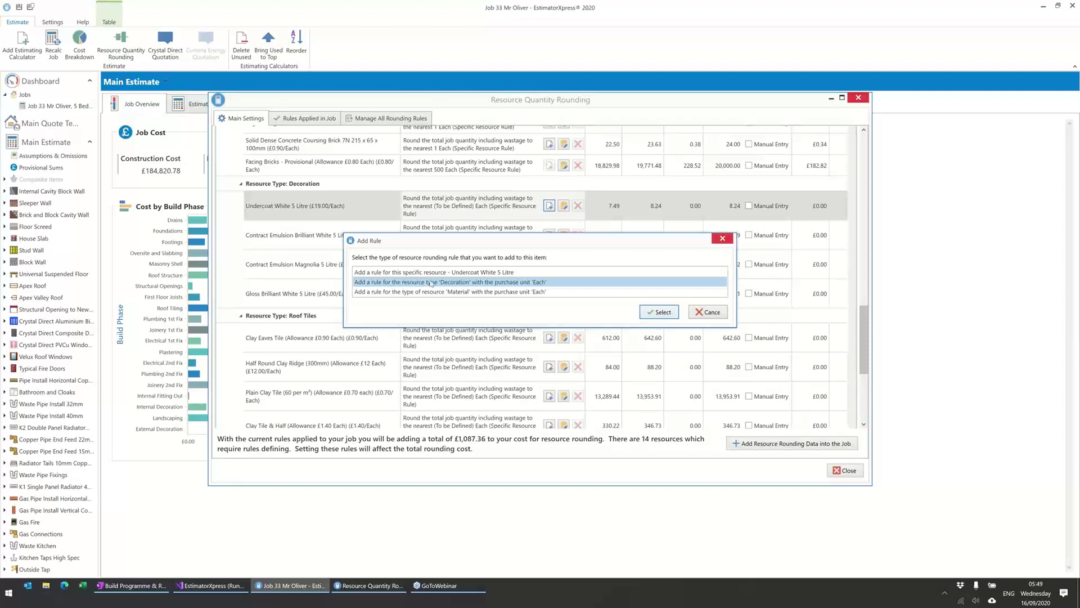
pyautogui.click(654, 314)
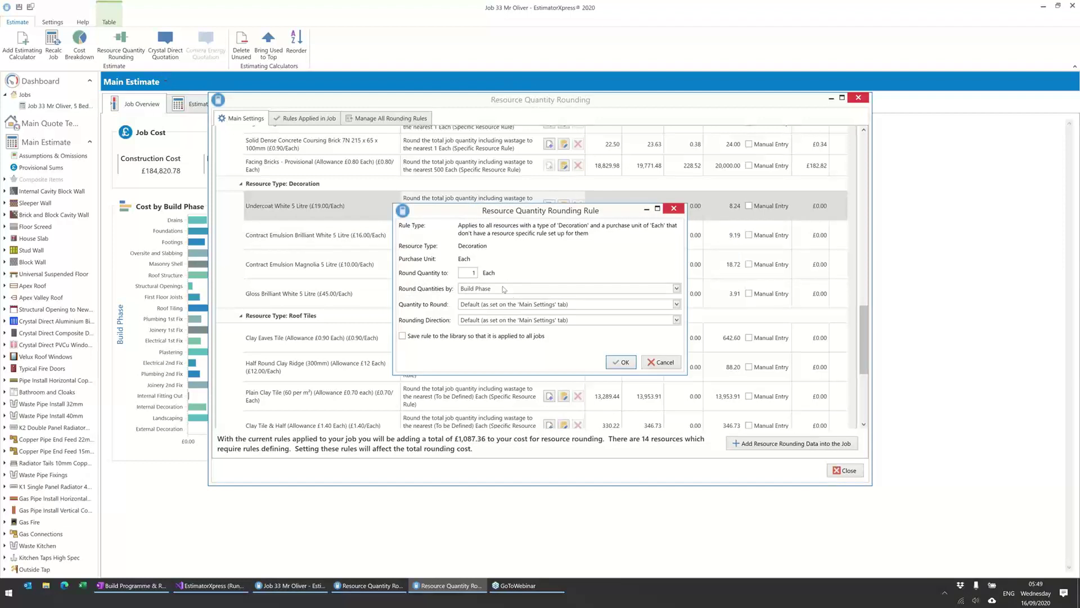
pyautogui.click(503, 289)
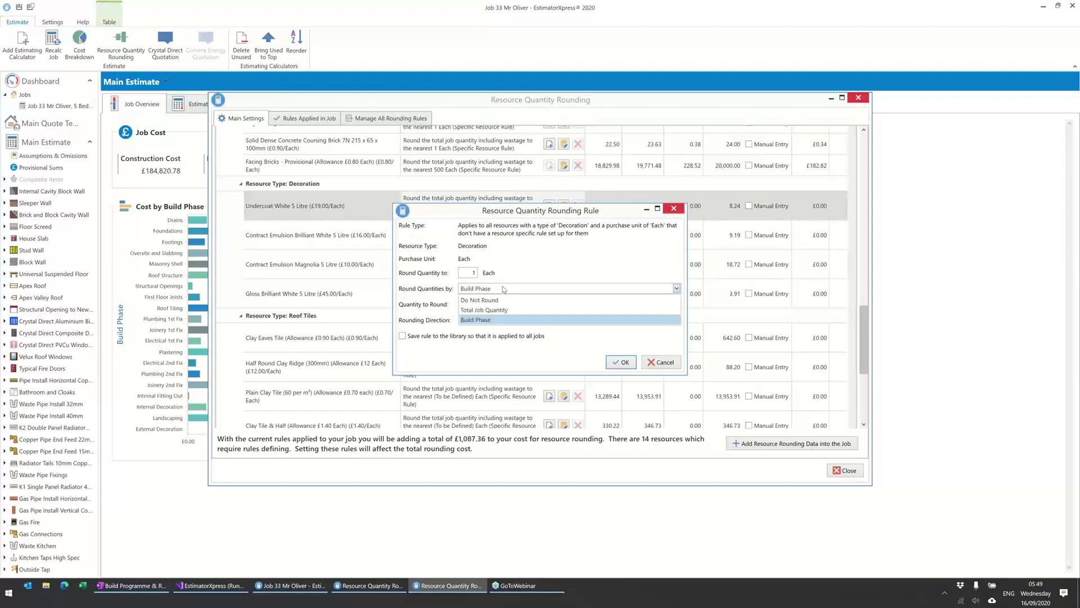
pyautogui.click(501, 311)
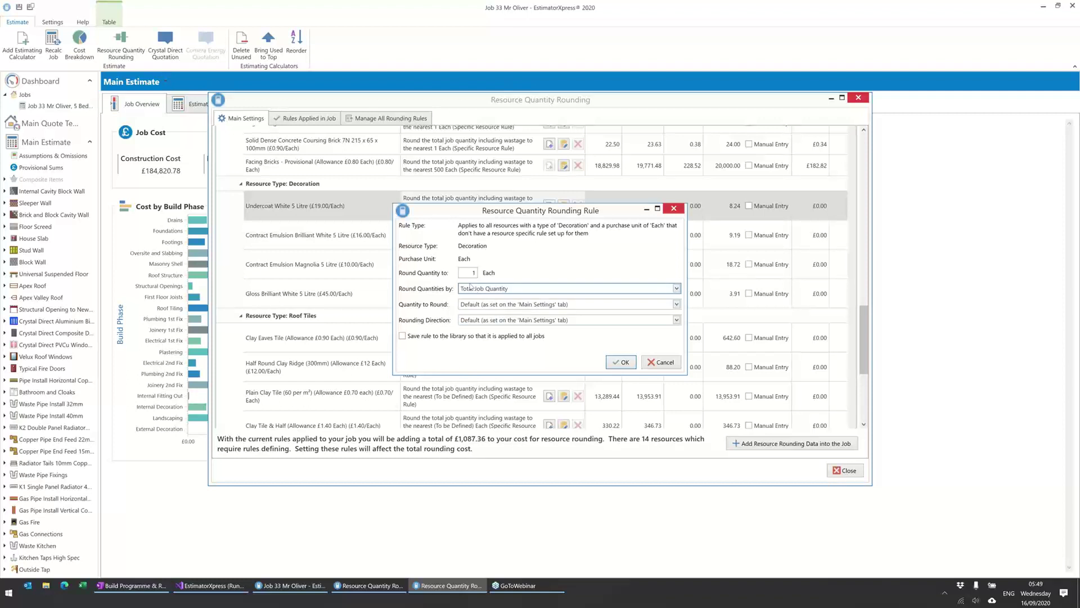
pyautogui.click(490, 289)
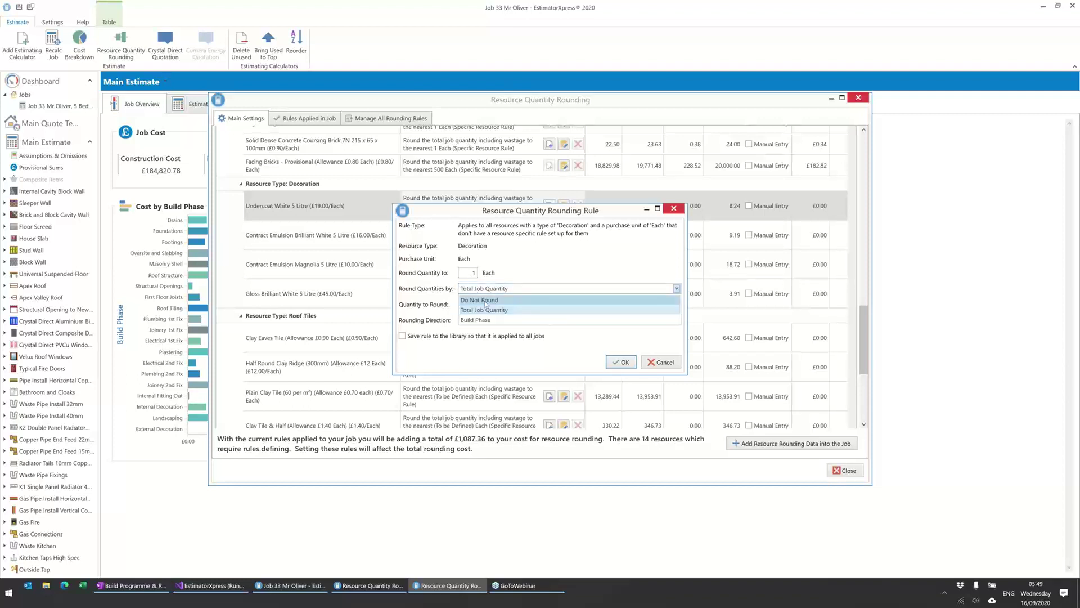
pyautogui.click(486, 297)
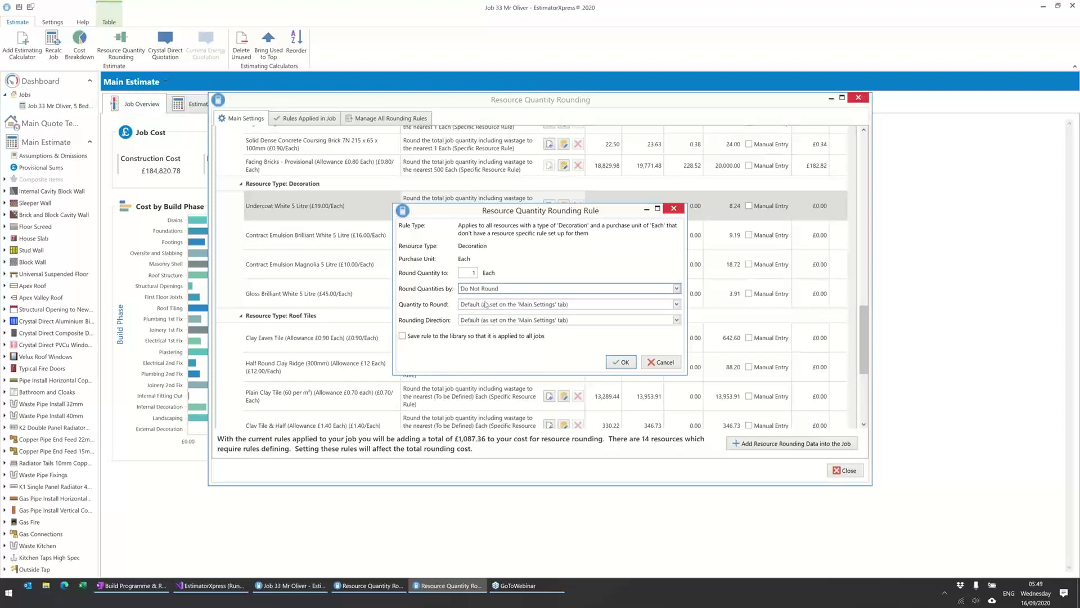
pyautogui.click(623, 363)
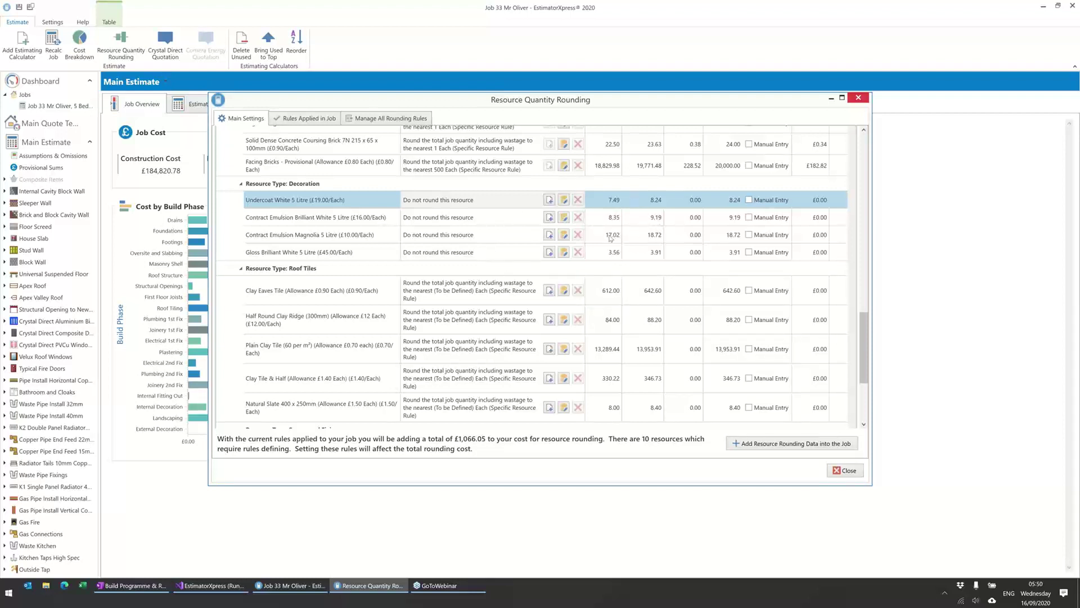
# - Change the Decoration resource type rule, opened from Gloss Brilliant White 5 Litre, to round by Total Job Quantity
pyautogui.click(738, 239)
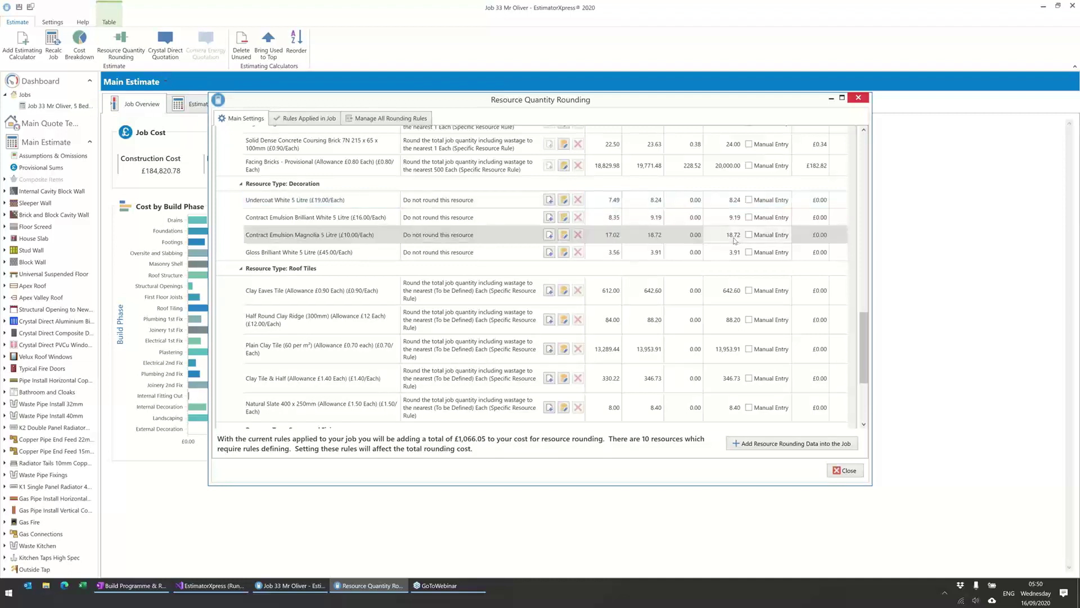
pyautogui.click(651, 259)
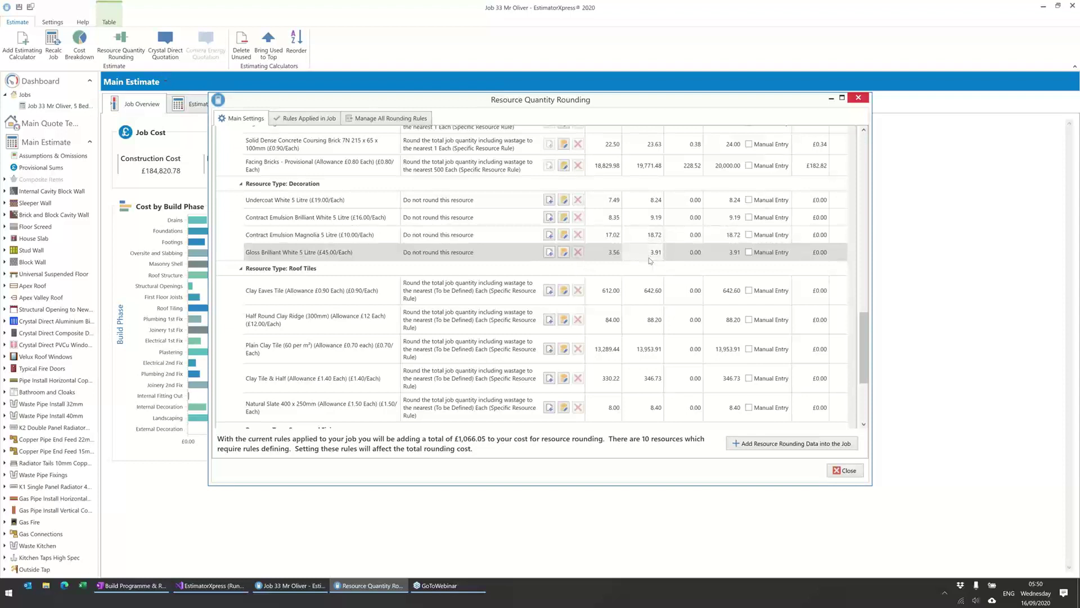
pyautogui.click(563, 254)
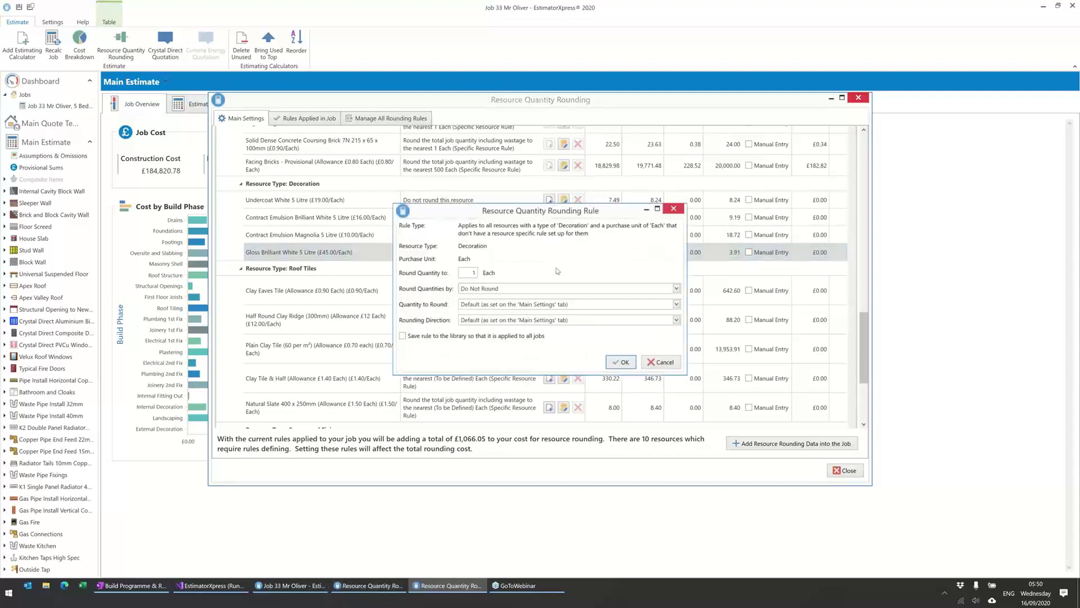
pyautogui.click(501, 293)
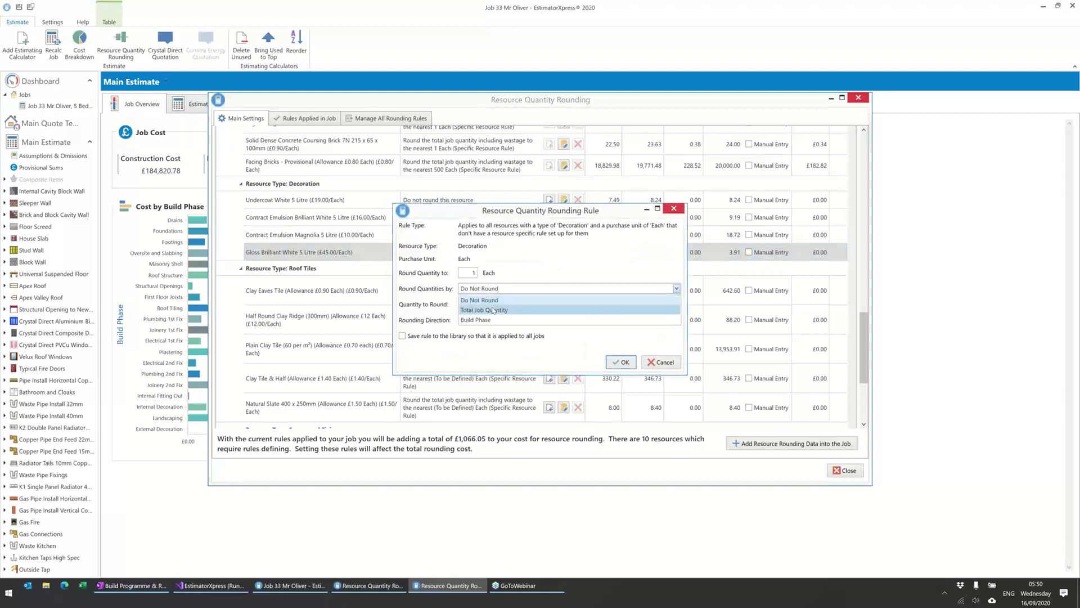
pyautogui.click(492, 310)
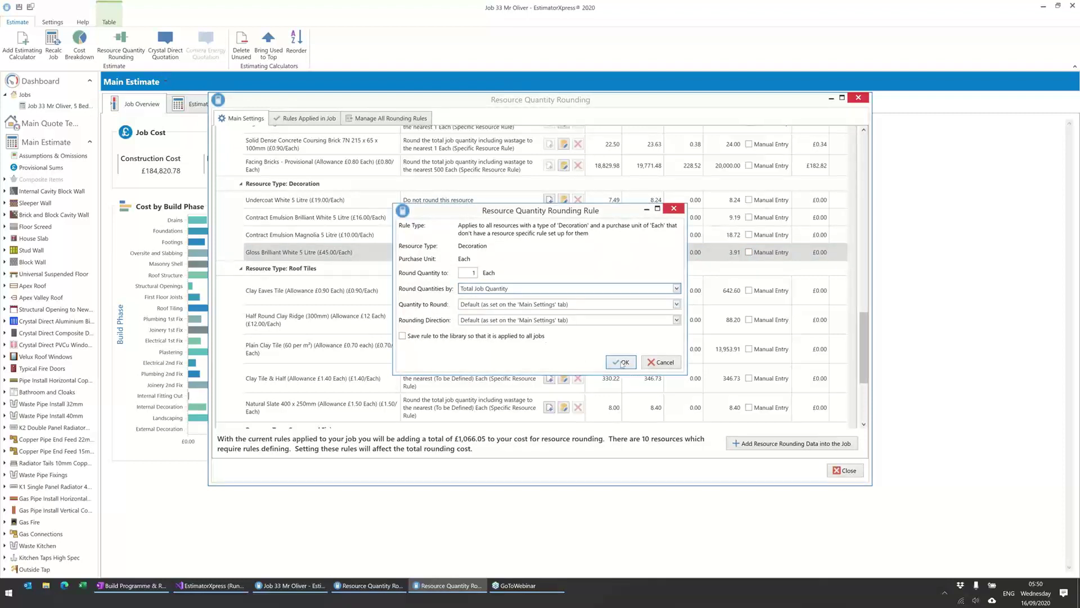
pyautogui.click(620, 363)
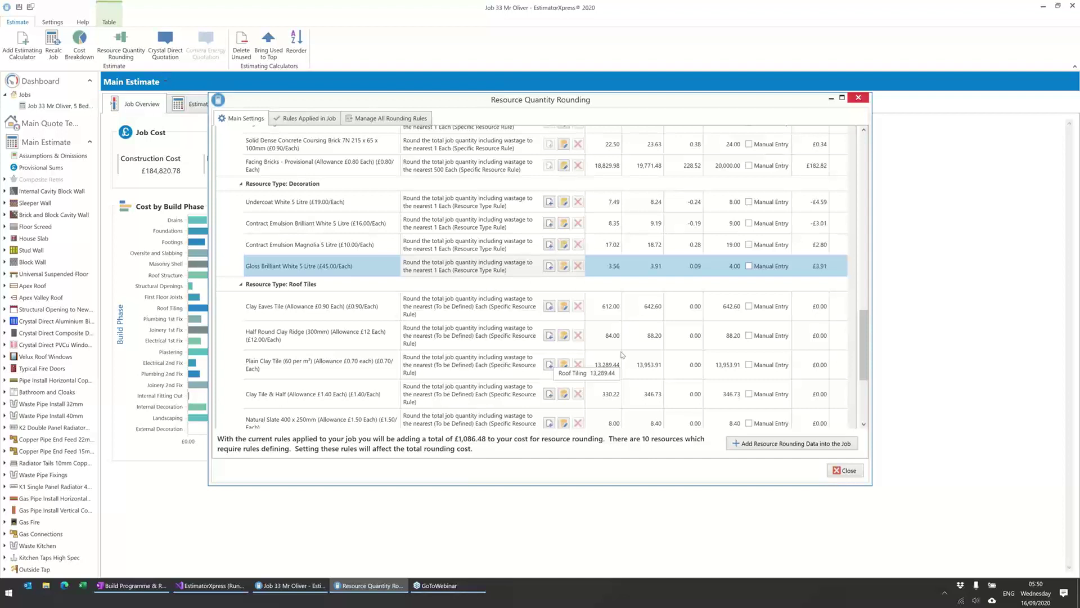
# - Set the Decoration resource type rule back to Do Not Round through Undercoat White 5 Litre
pyautogui.click(565, 203)
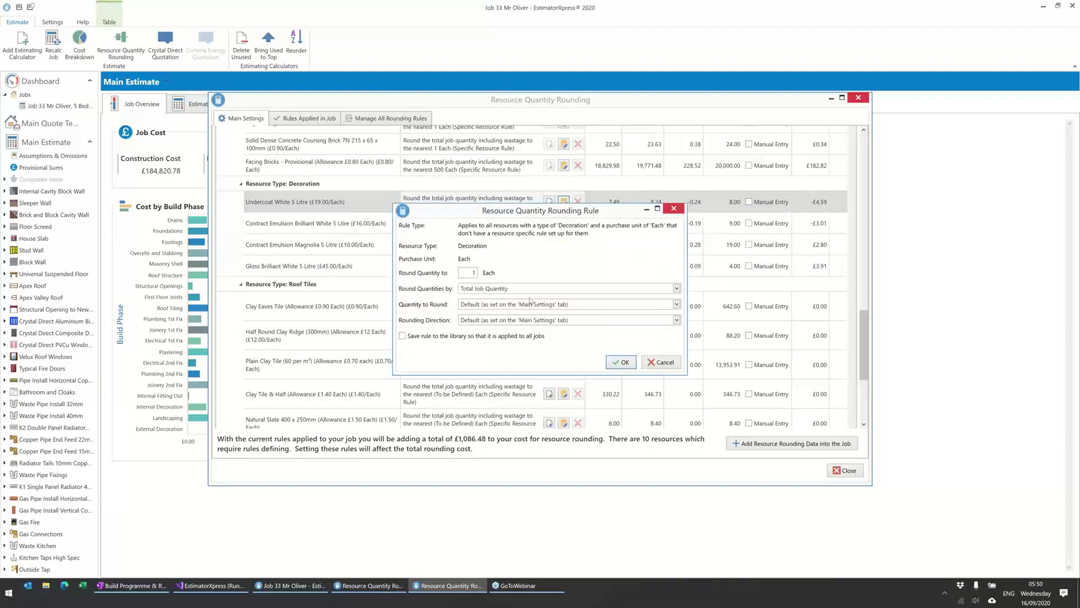
pyautogui.click(488, 291)
pyautogui.click(487, 301)
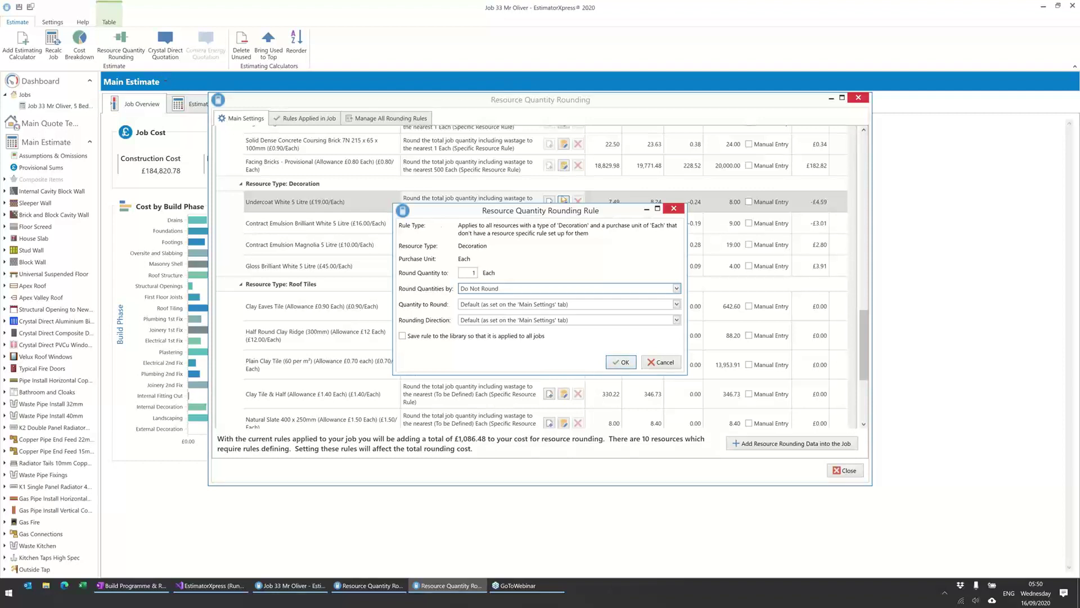
pyautogui.click(621, 362)
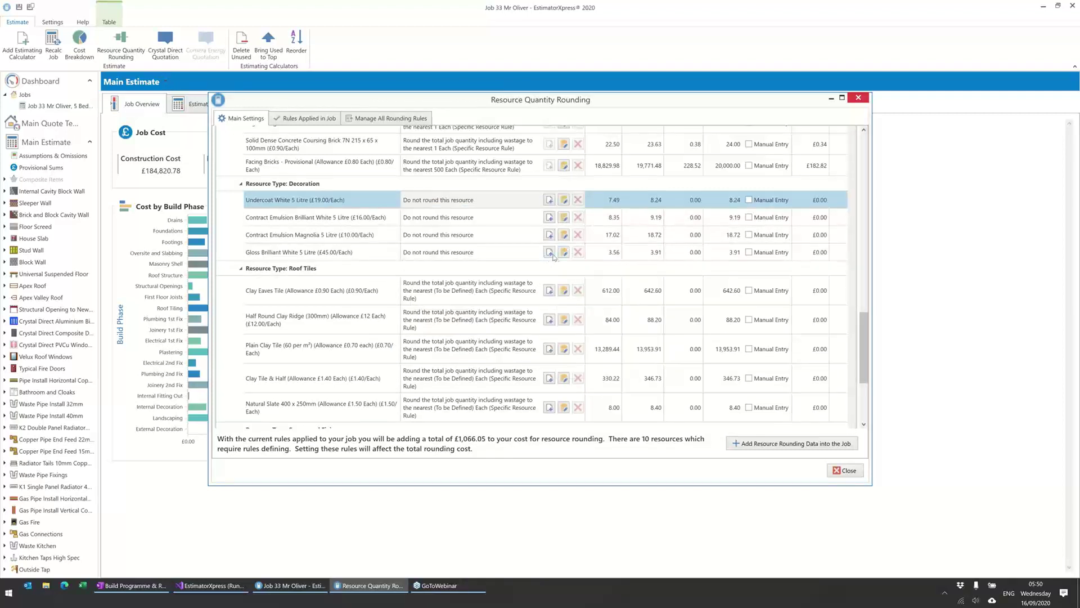
# - Add a specific rounding rule for Gloss Brilliant White 5 Litre, rounding to 1 Each by Total Job Quantity
pyautogui.click(288, 256)
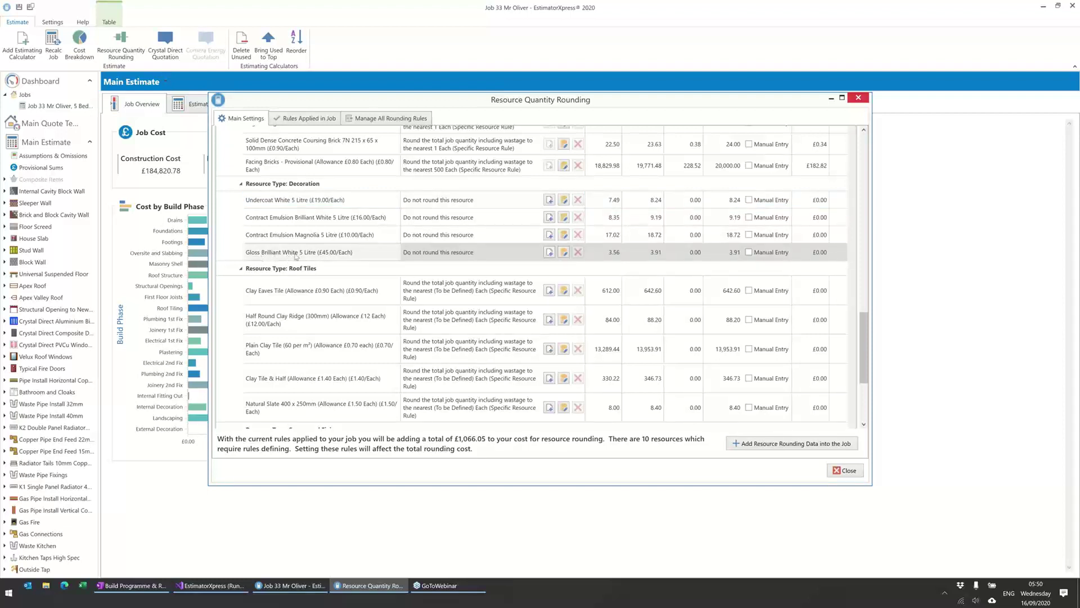
pyautogui.click(549, 252)
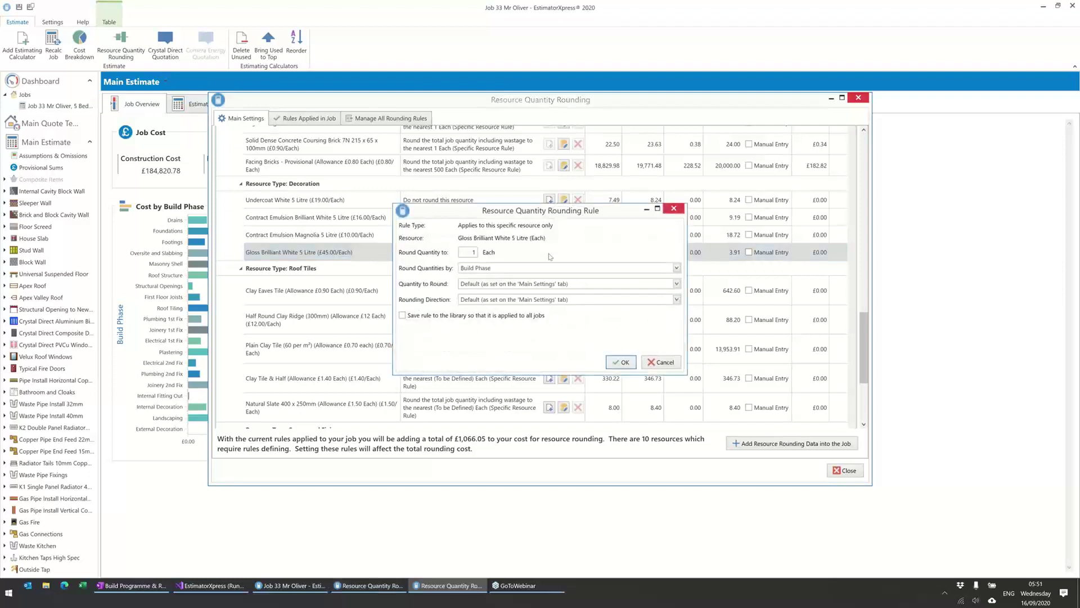
pyautogui.click(478, 267)
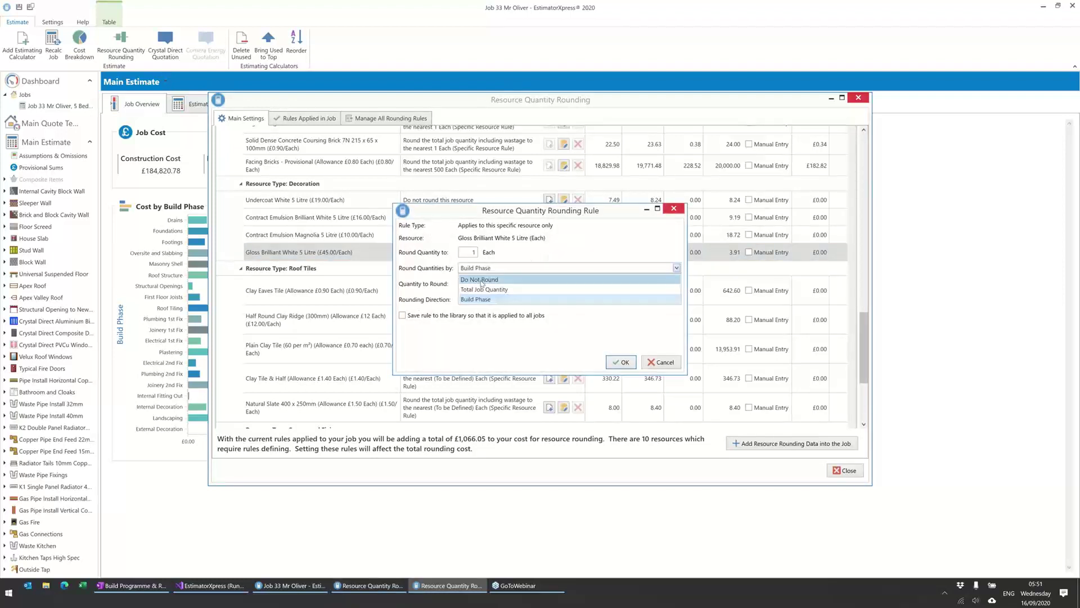
pyautogui.click(467, 280)
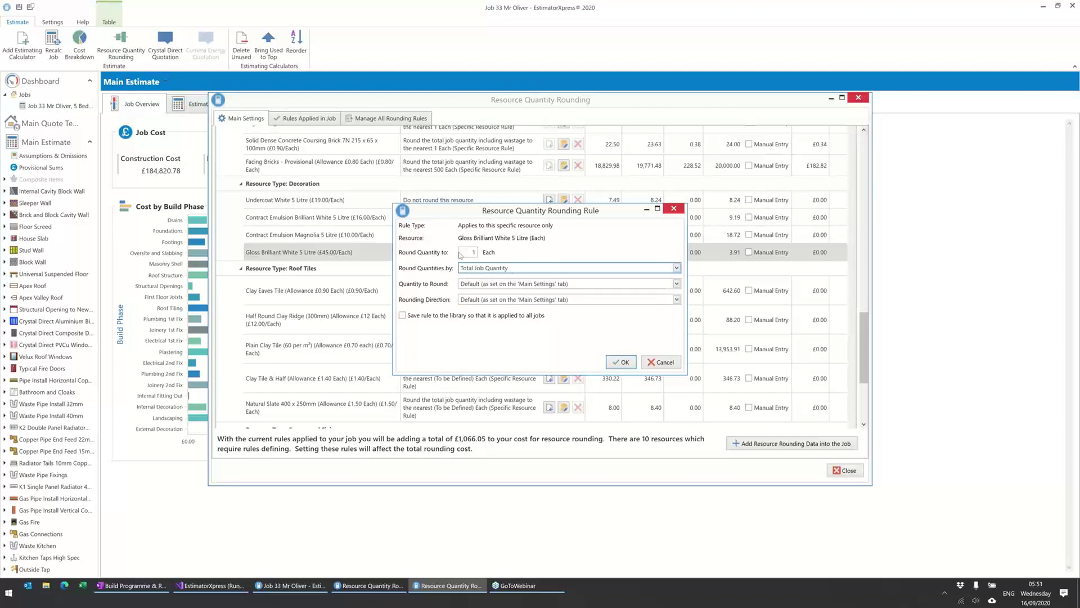
pyautogui.click(465, 252)
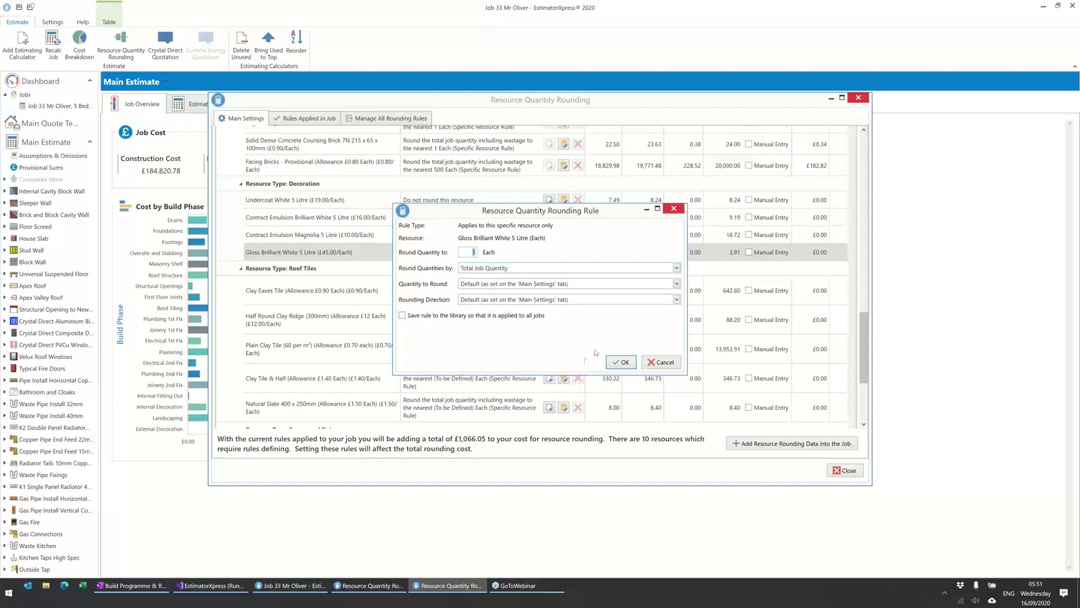
pyautogui.click(610, 362)
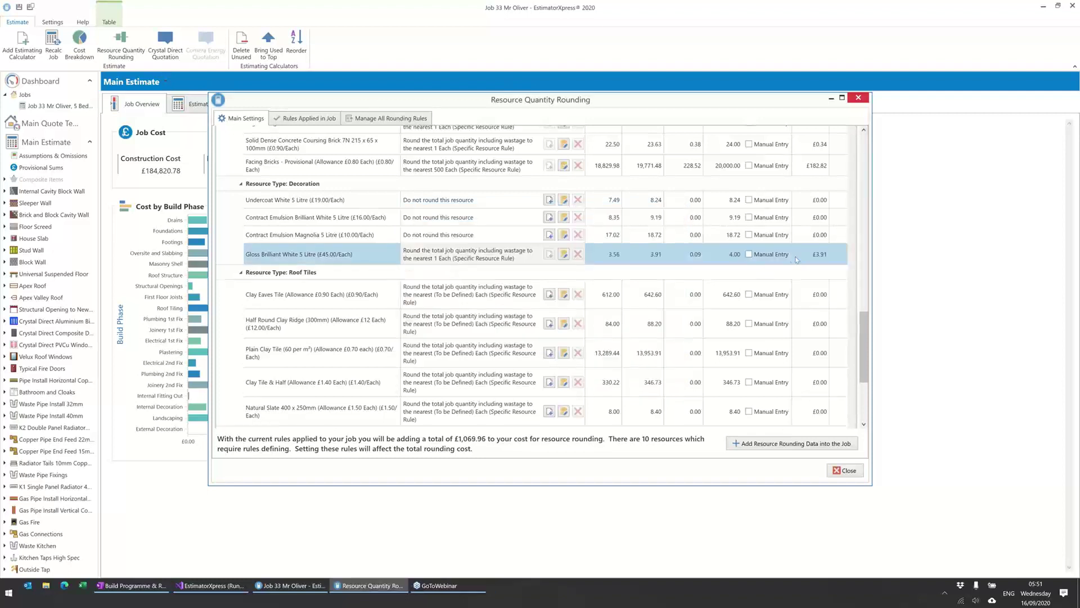
# - Override the order quantity of Contract Emulsion Magnolia 5 Litre with a manual entry of 19
pyautogui.click(749, 236)
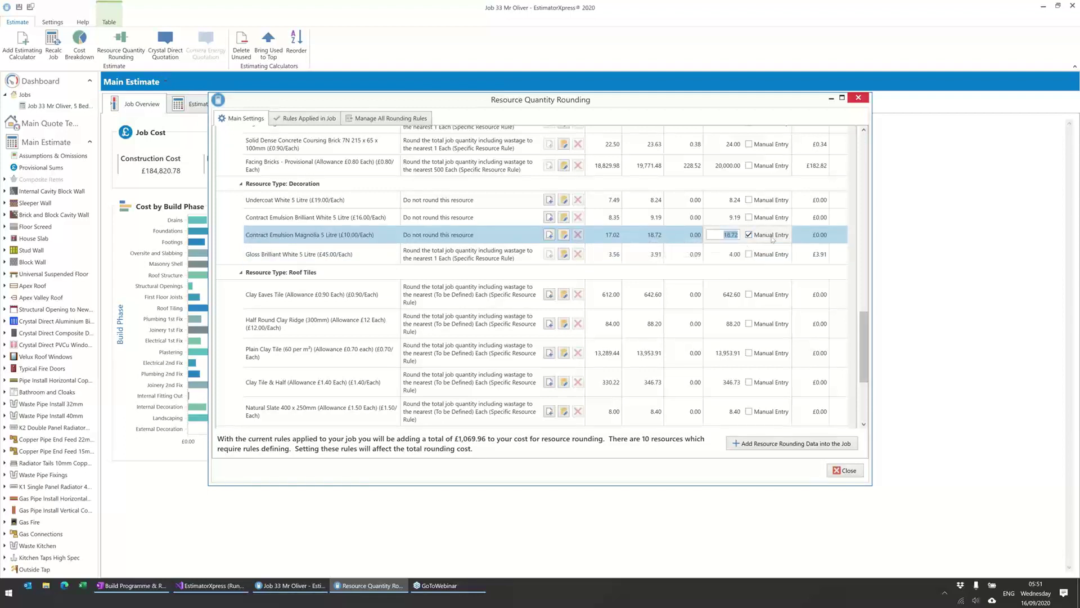
pyautogui.write('19')
pyautogui.press('Return')
# - Add a rounding rule from Cut Clasp Nails 65mm x 25kg for the resource type Screws and Fixings with purchase unit Each, set to Do Not Round
pyautogui.scroll(-3, 601, 280)
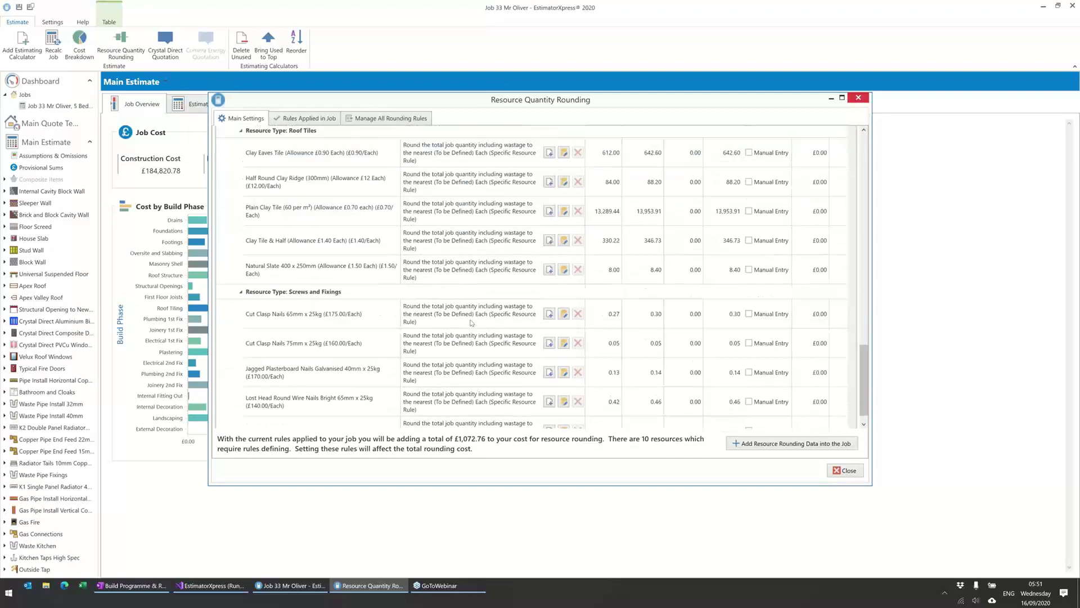
pyautogui.scroll(-1, 471, 322)
pyautogui.scroll(4, 450, 270)
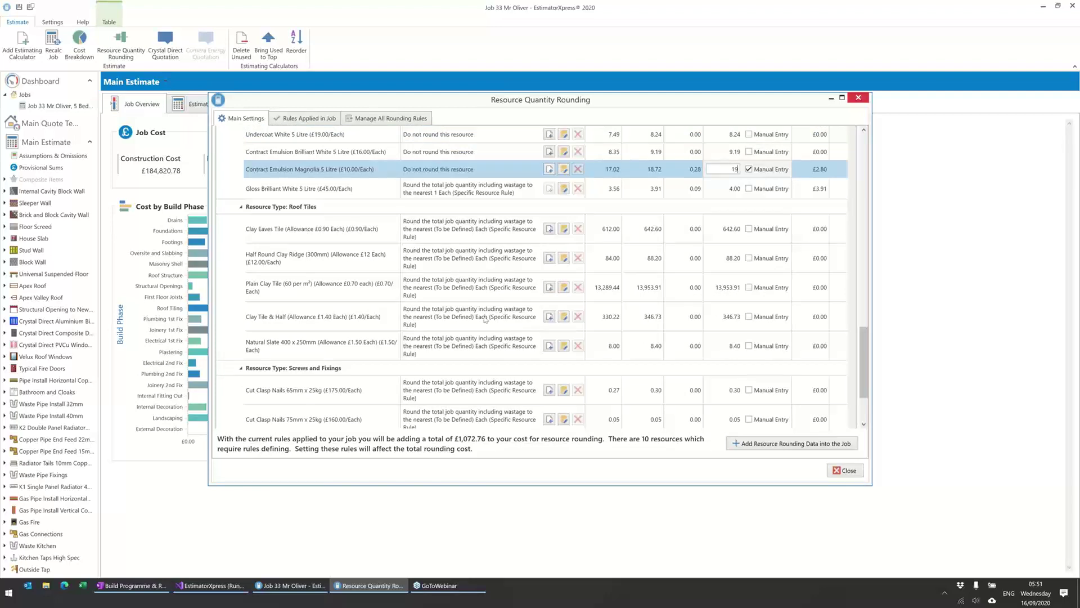
pyautogui.scroll(-2, 485, 319)
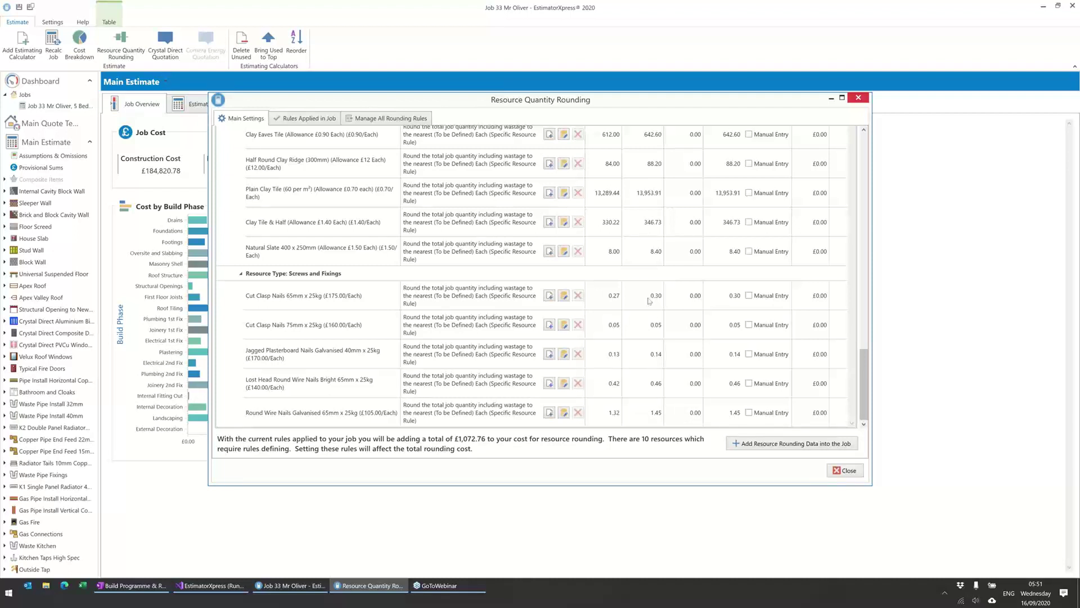
pyautogui.click(348, 358)
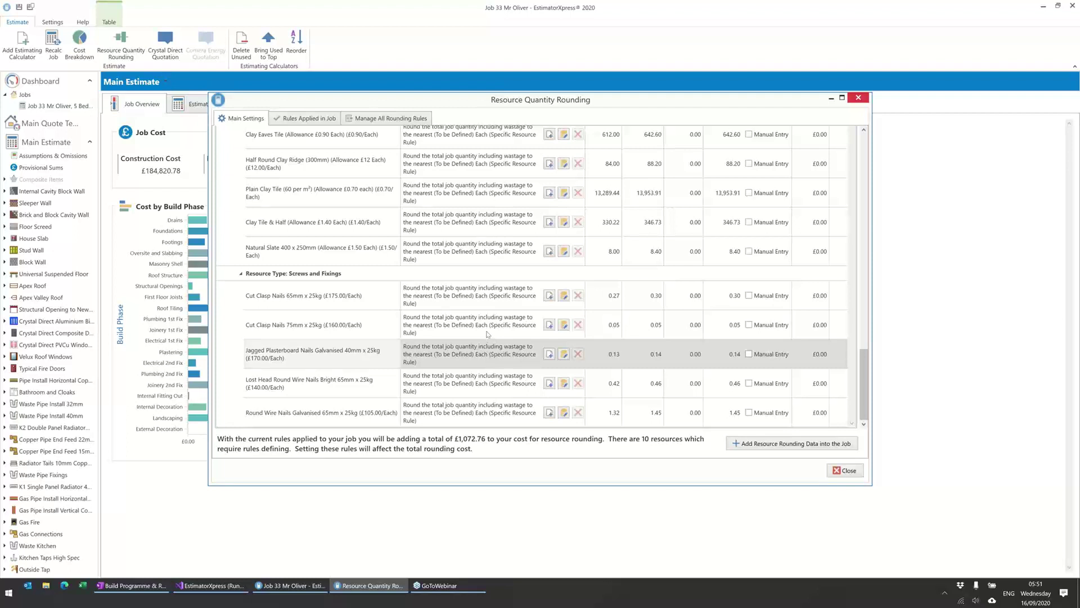
pyautogui.click(550, 295)
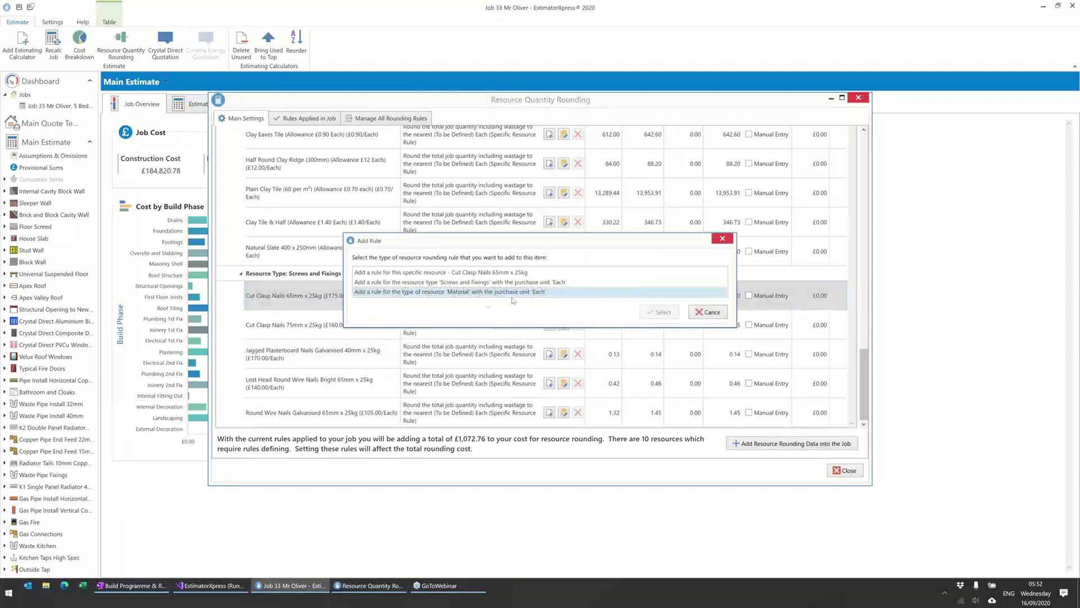
pyautogui.click(408, 284)
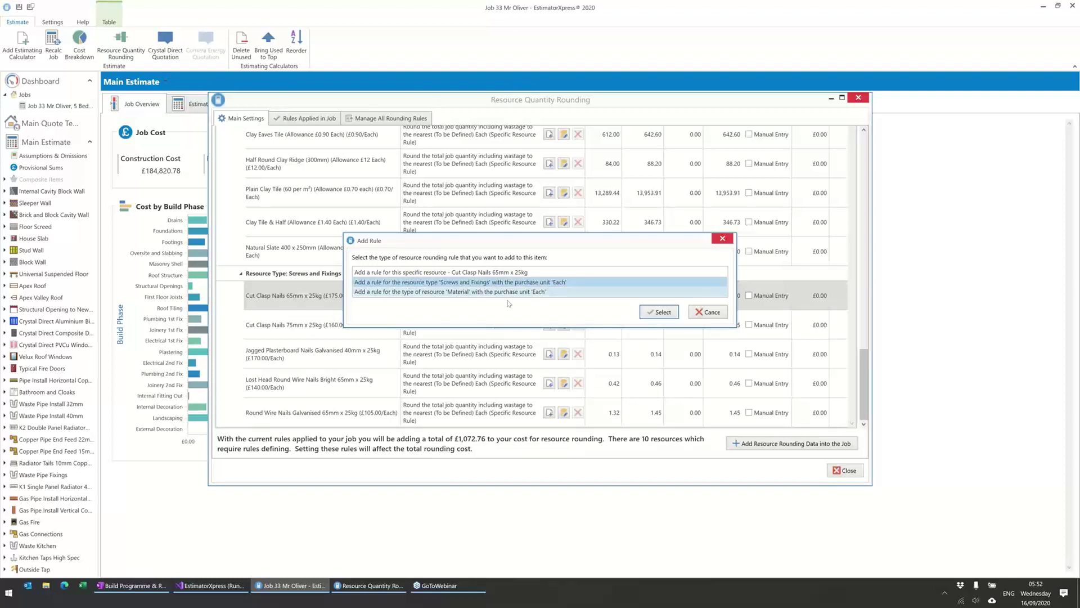
pyautogui.click(658, 313)
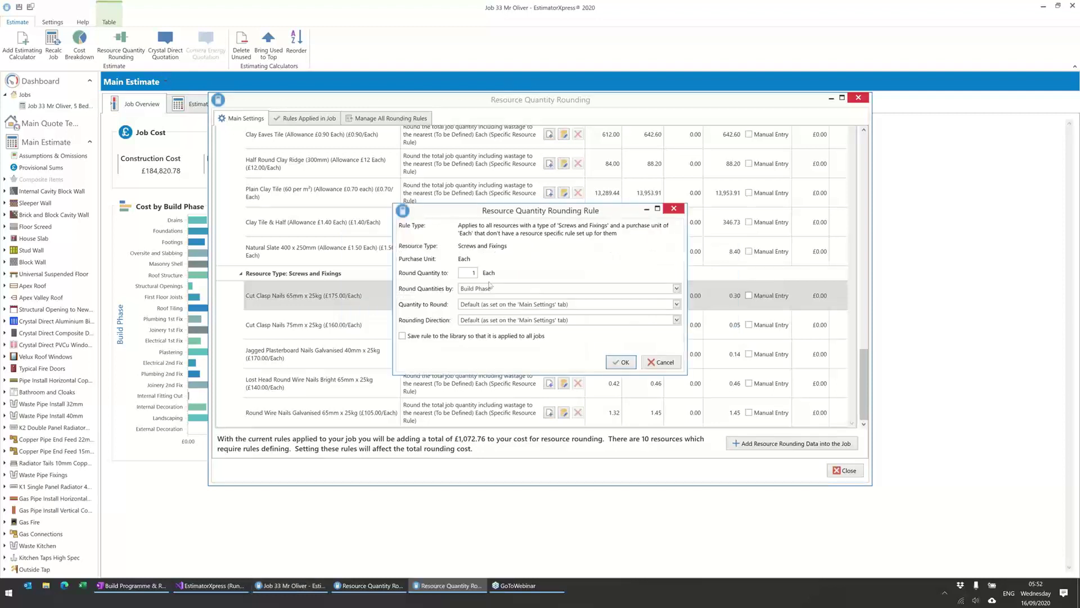
pyautogui.click(487, 288)
pyautogui.click(484, 301)
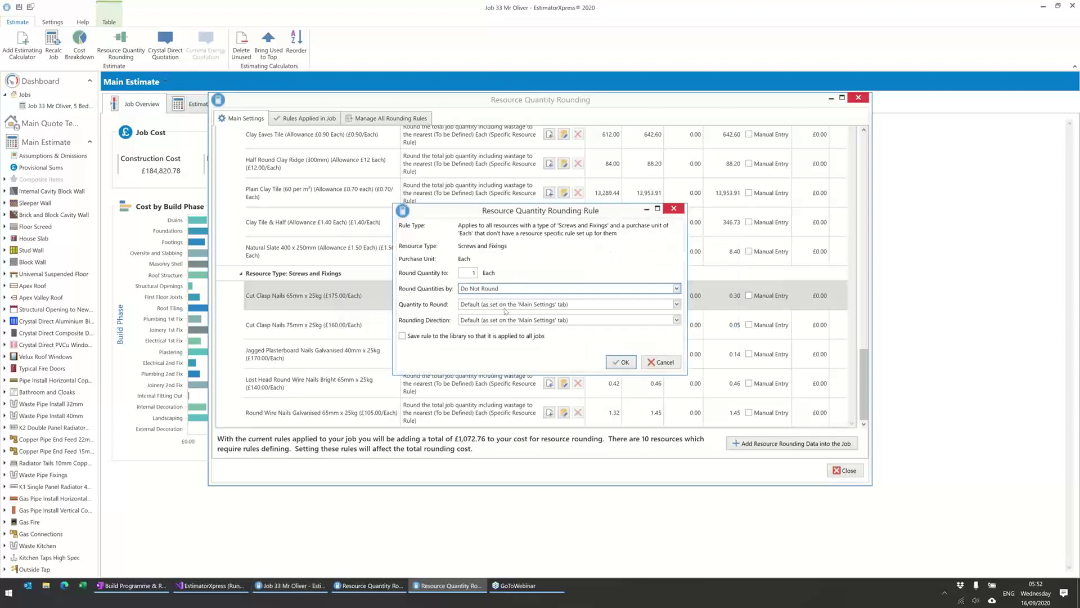
pyautogui.click(621, 362)
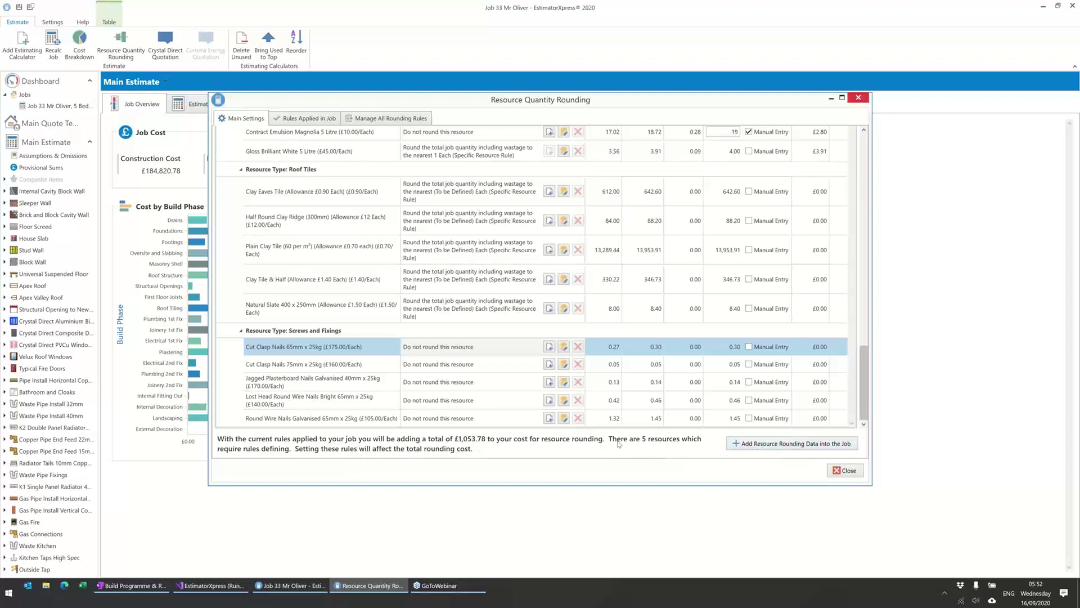
# - Define the rounding amounts for the remaining roof tile resources, setting Plain Clay Tile to 200 and accepting 1 for the others
pyautogui.click(785, 444)
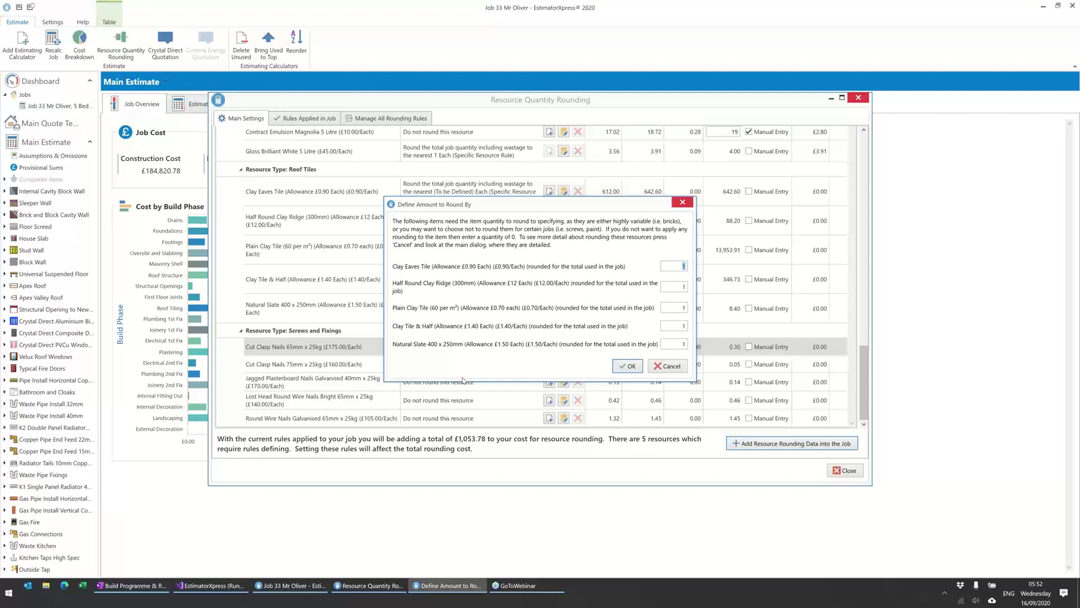
pyautogui.press('Tab')
pyautogui.press('Tab')
pyautogui.write('200')
pyautogui.press('Tab')
pyautogui.press('Tab')
pyautogui.click(630, 367)
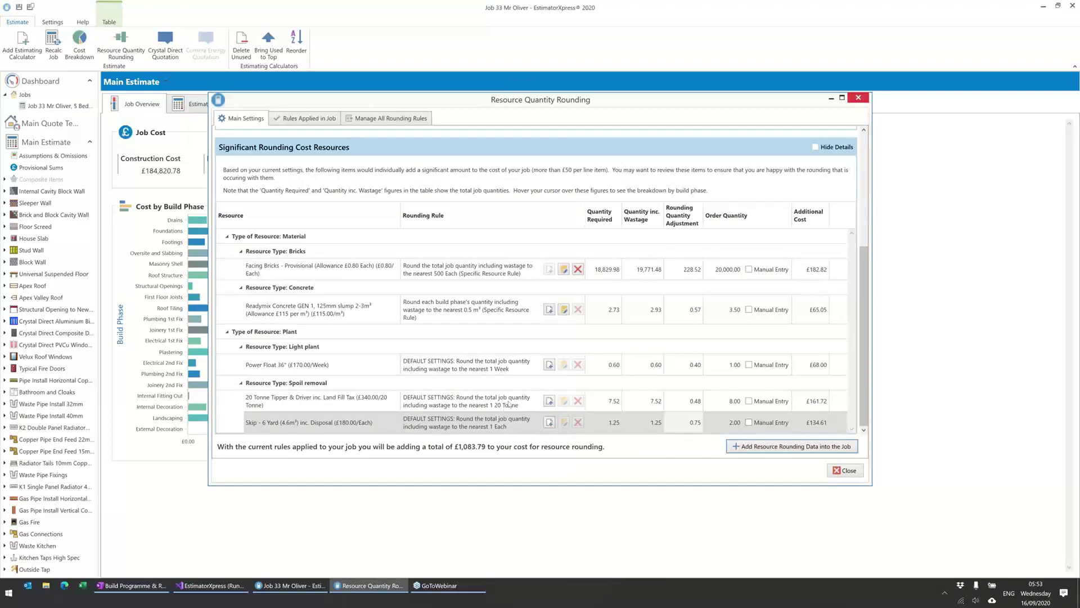
# - Add the resource rounding data into the job and select the Resource Rounding entry among the estimating calculators
pyautogui.scroll(2, 501, 428)
pyautogui.scroll(-2, 495, 444)
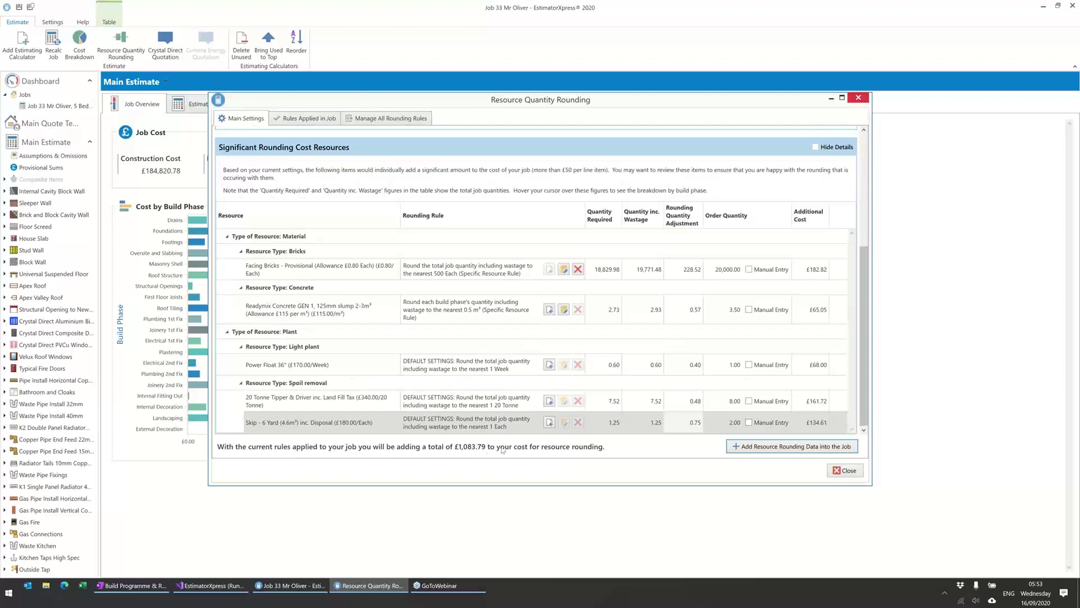
pyautogui.click(775, 447)
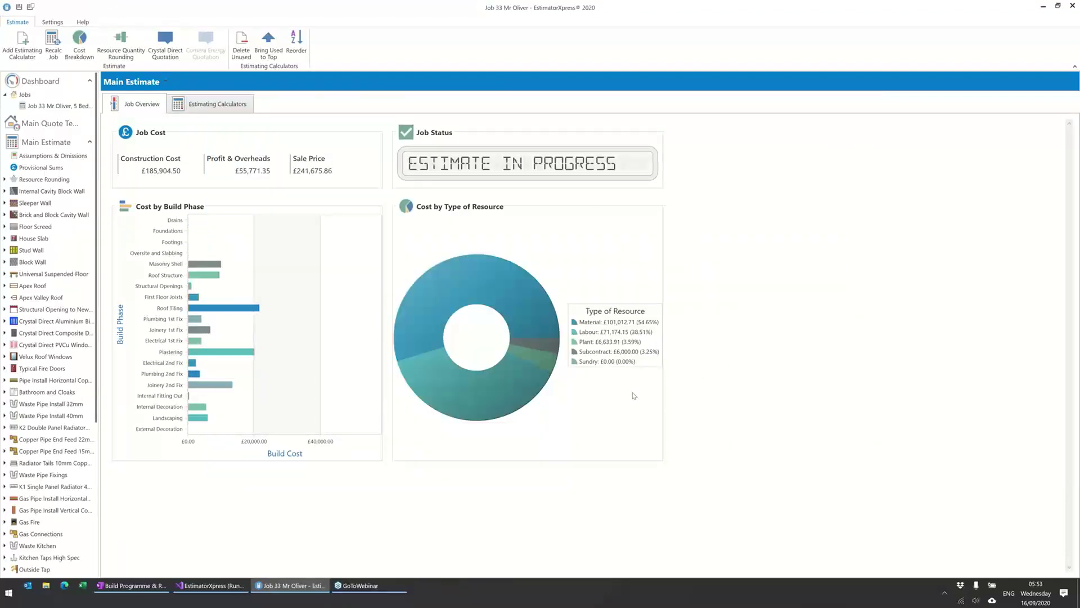
pyautogui.click(207, 107)
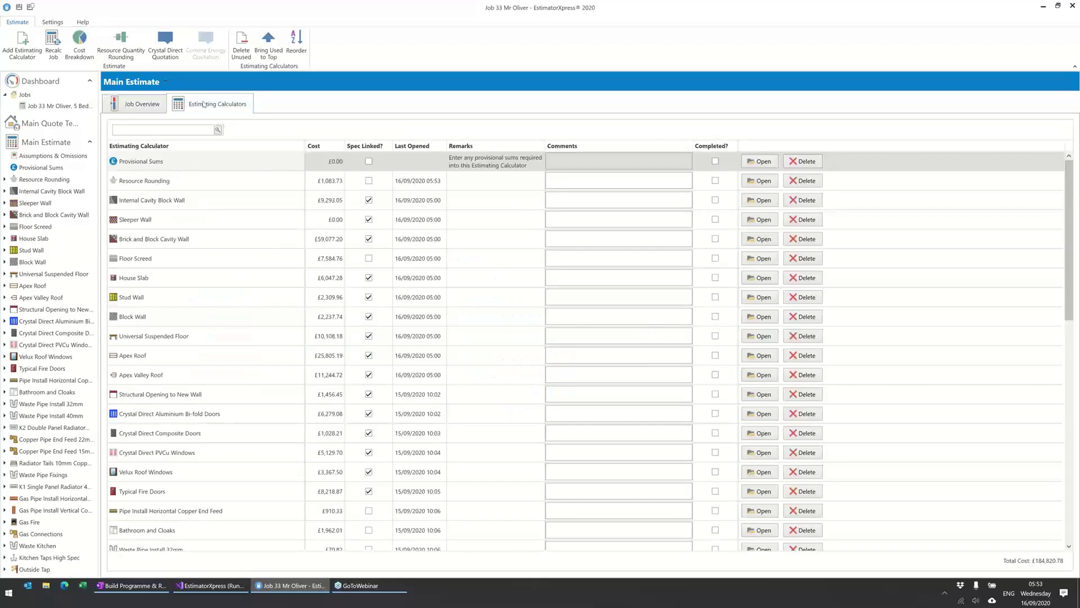
pyautogui.click(166, 180)
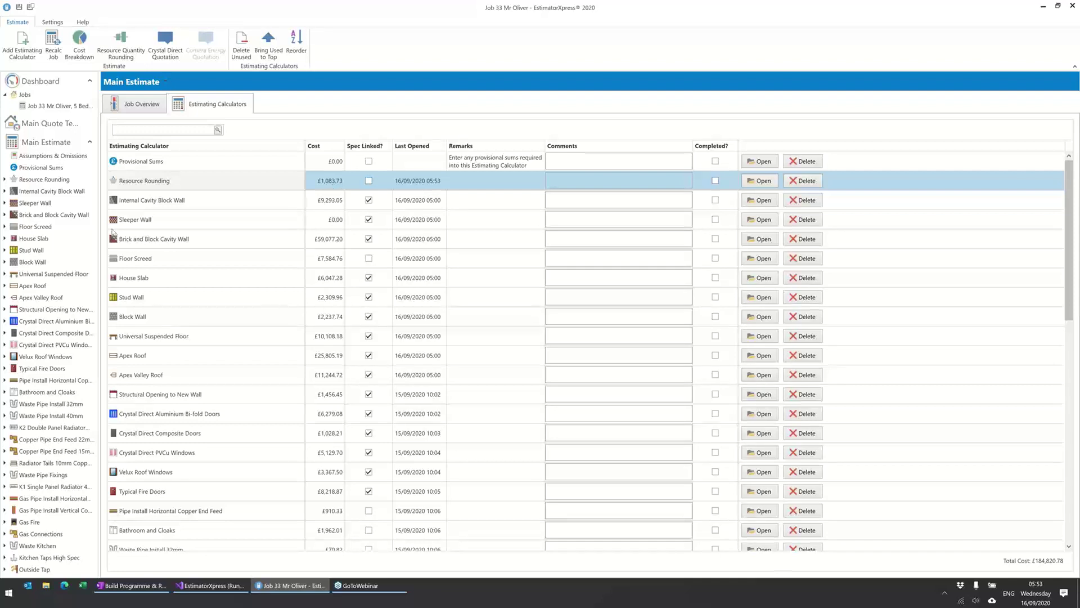
# - Restart Resource Quantity Rounding and remove the existing rounded quantities from the job
pyautogui.click(122, 43)
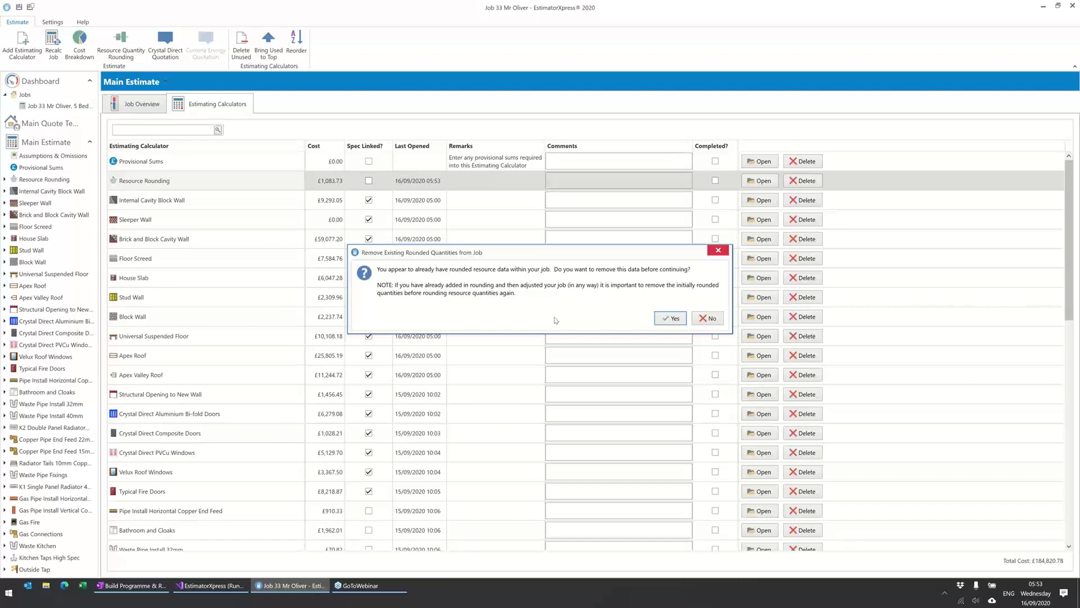
pyautogui.click(674, 318)
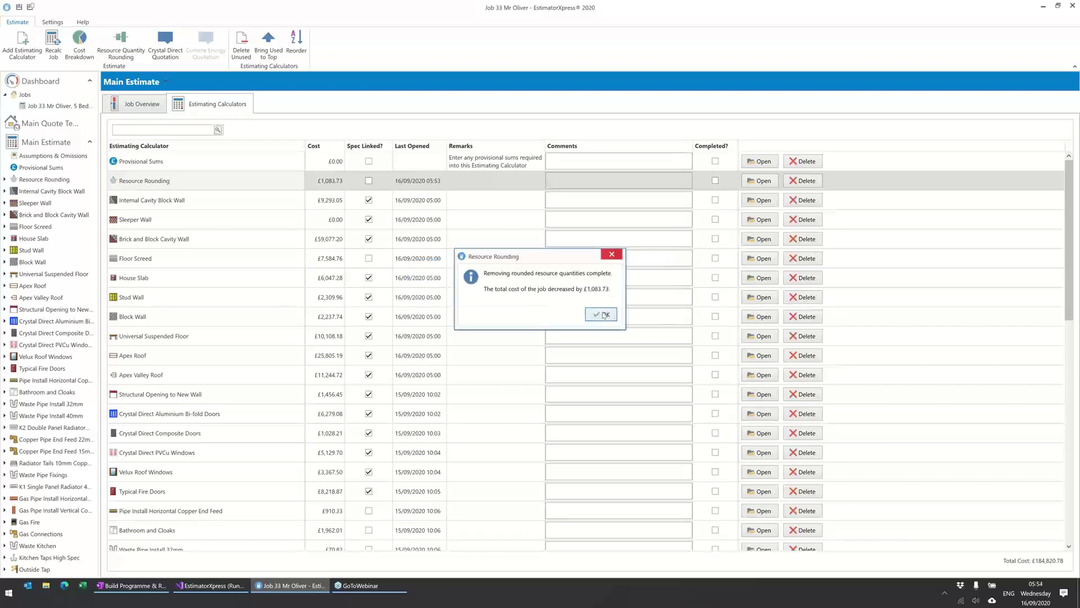
pyautogui.click(602, 314)
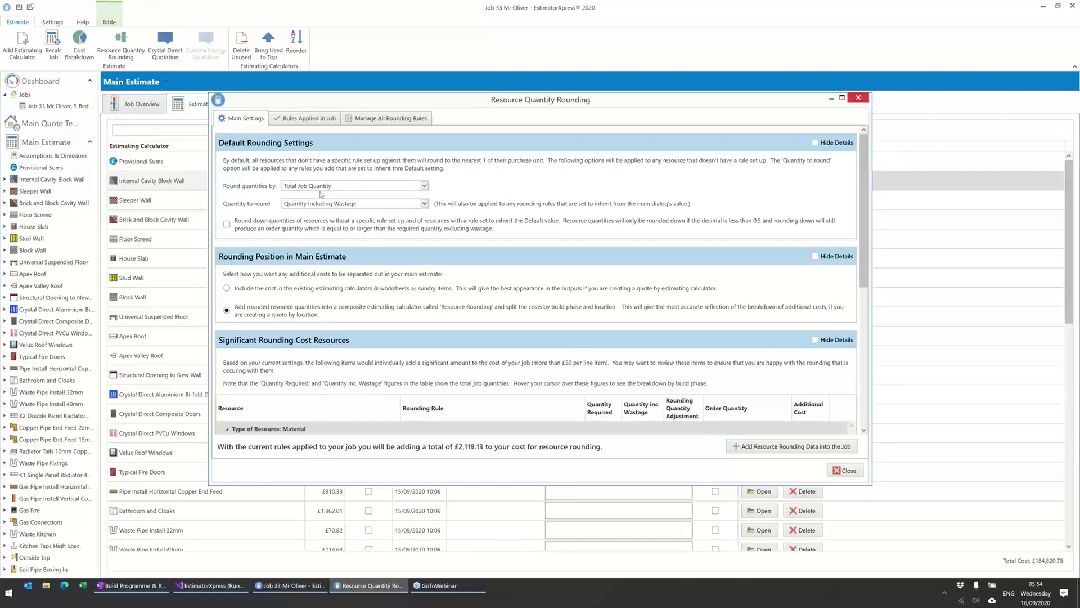
# - Enable rounding down for resources without a specific rule, add the rounding data into the job, and select the Resource Rounding calculator
pyautogui.click(315, 204)
pyautogui.click(314, 205)
pyautogui.click(273, 227)
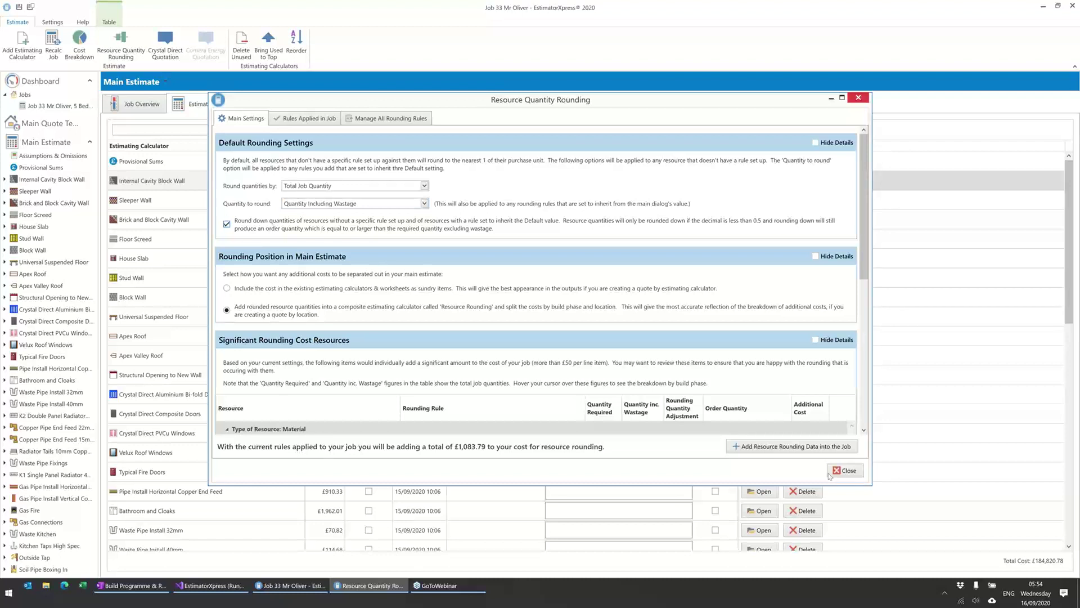
pyautogui.click(770, 448)
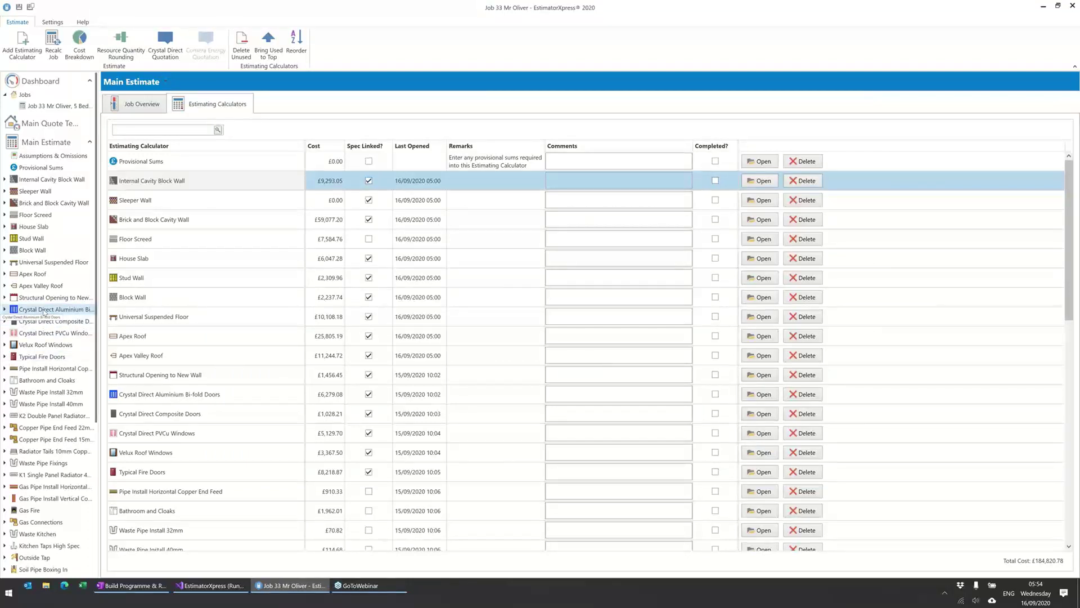
pyautogui.scroll(-8, 208, 330)
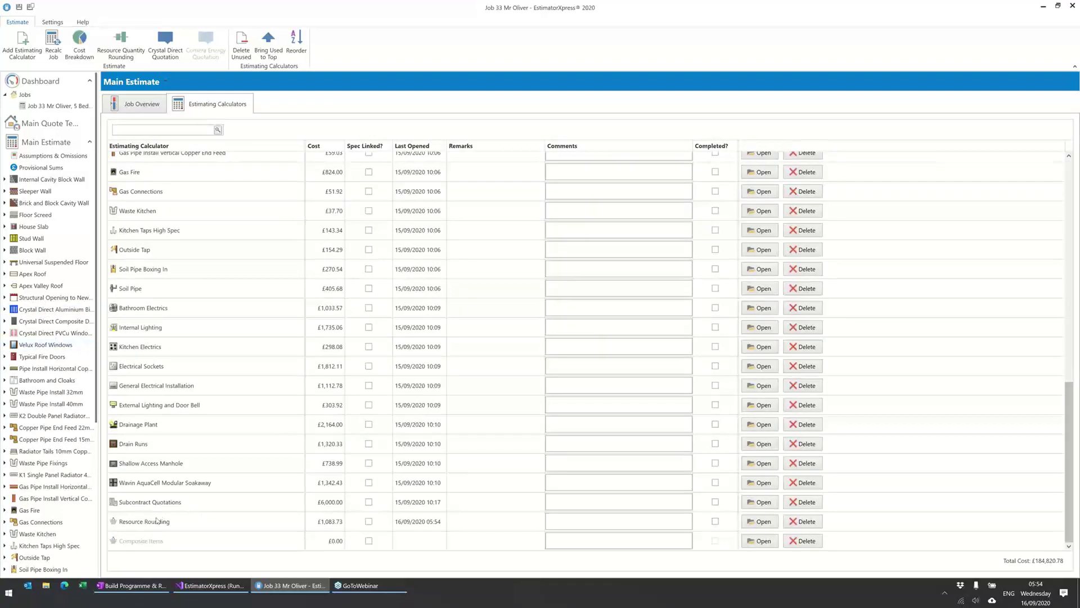
pyautogui.click(156, 520)
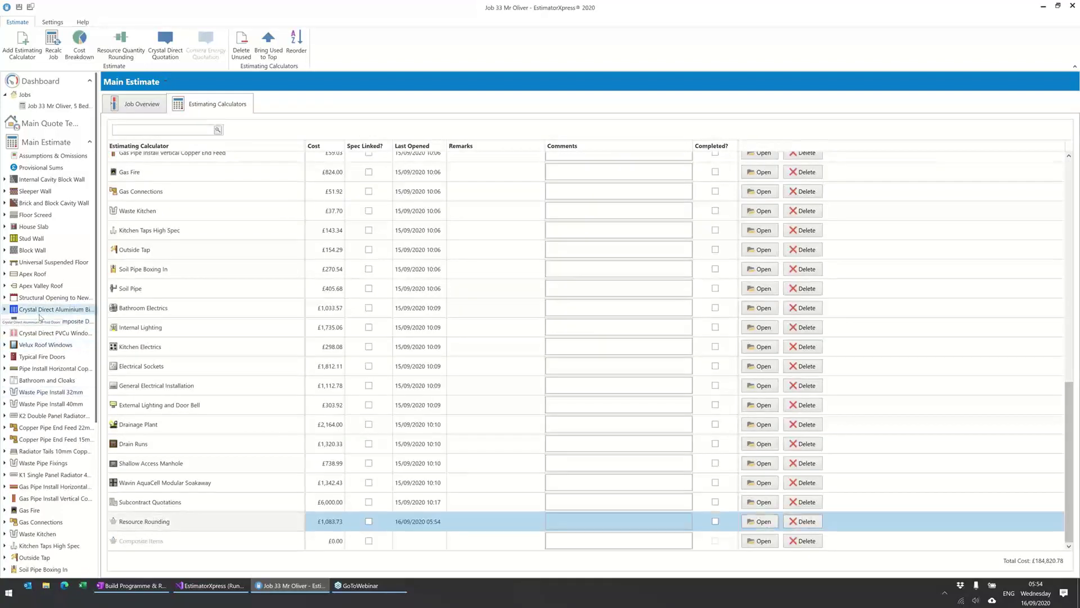
# - Open the Quote for Main Estimate from the job's written document outputs
pyautogui.scroll(-4, 39, 316)
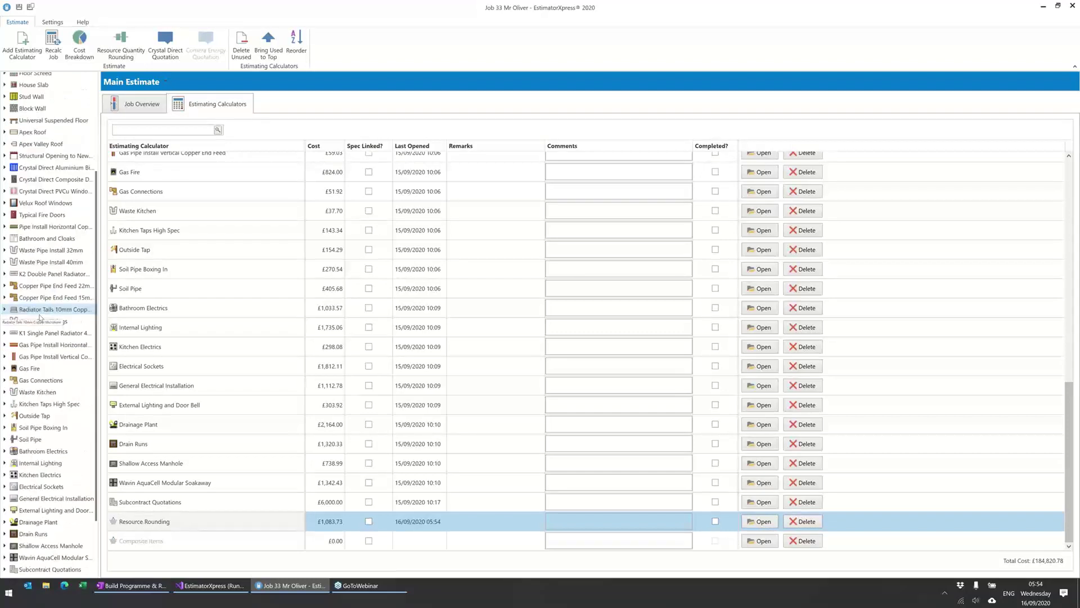
pyautogui.scroll(-3, 39, 318)
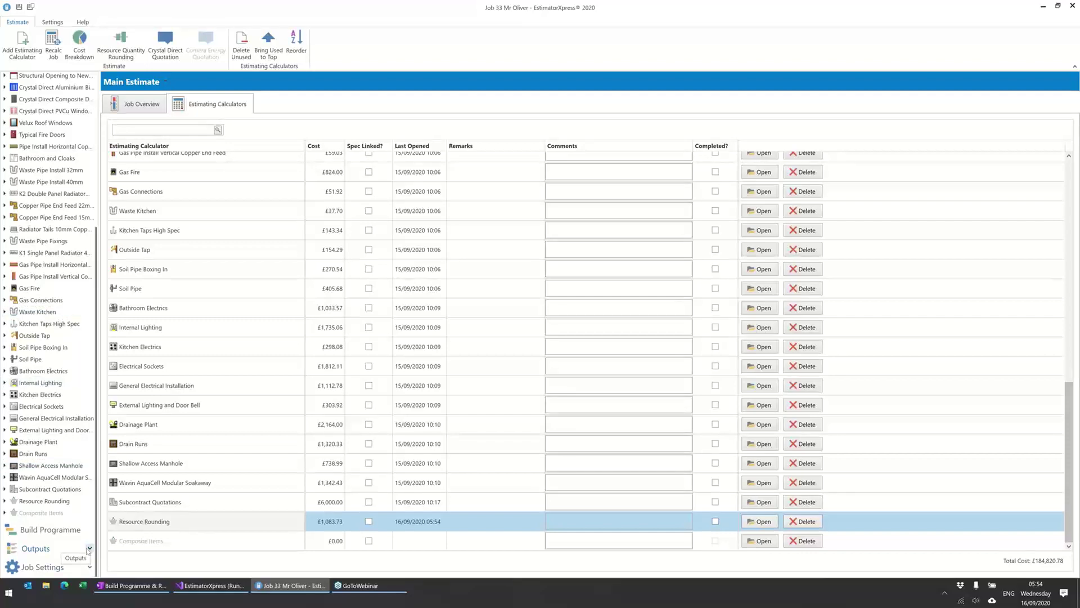
pyautogui.scroll(4, 68, 506)
pyautogui.scroll(-7, 54, 448)
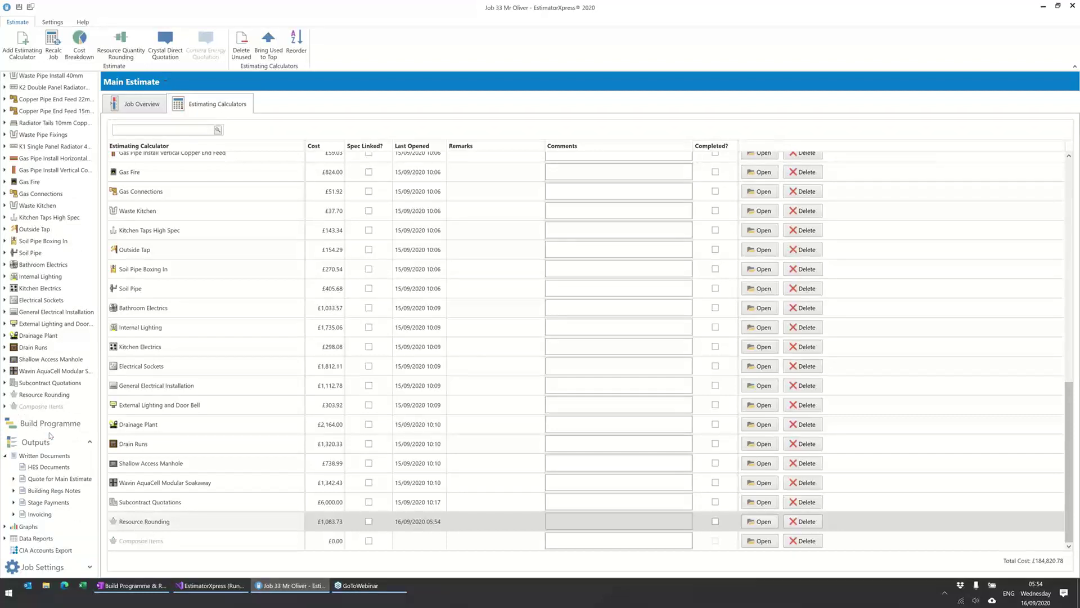
pyautogui.doubleClick(59, 479)
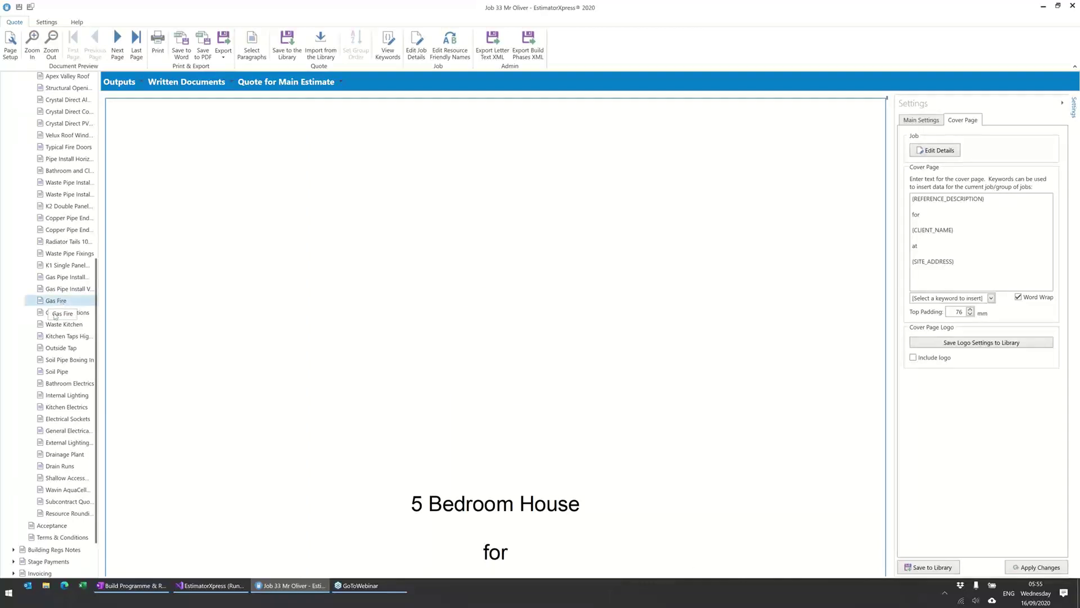
# - Look through the quote's breakdown sections and show the quote's main settings
pyautogui.scroll(-2, 55, 317)
pyautogui.scroll(11, 51, 320)
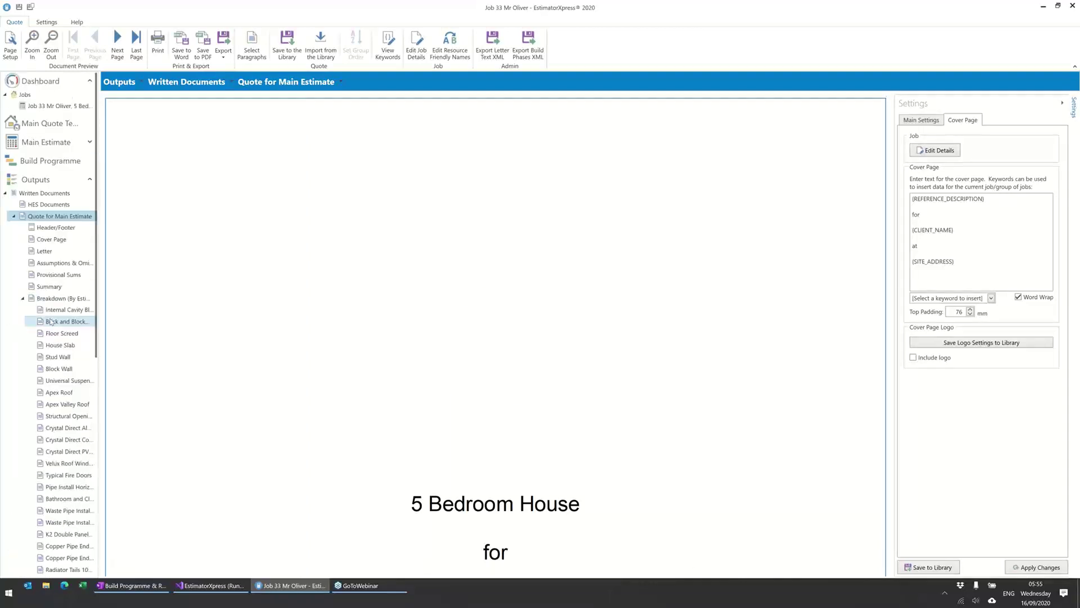
pyautogui.click(920, 123)
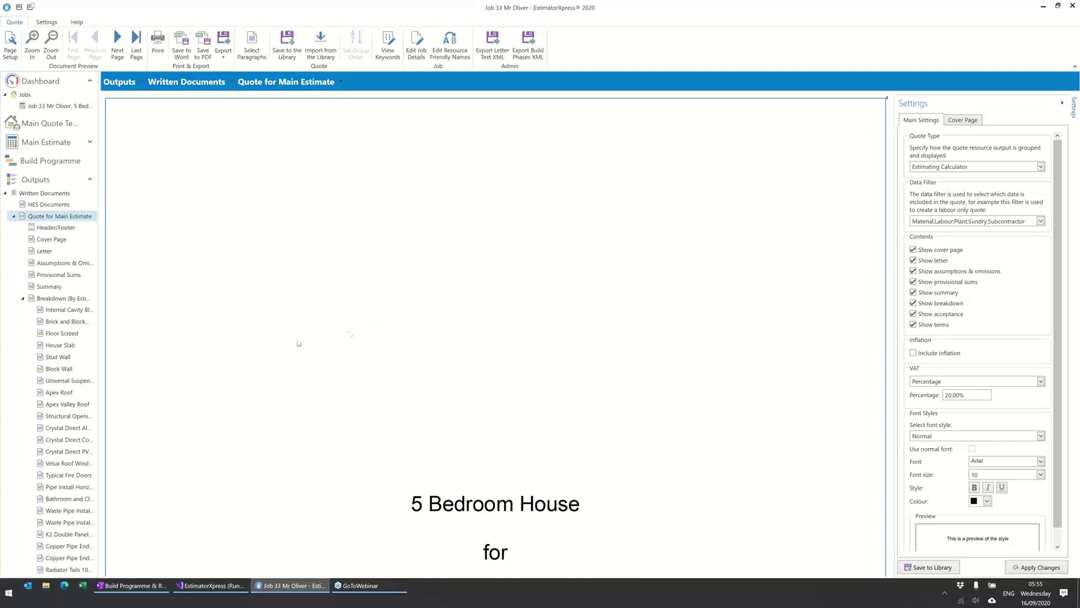
# - Examine the Resource Rounding section of the quote breakdown, from its rounded resources through to the total cost excluding VAT
pyautogui.scroll(-10, 58, 336)
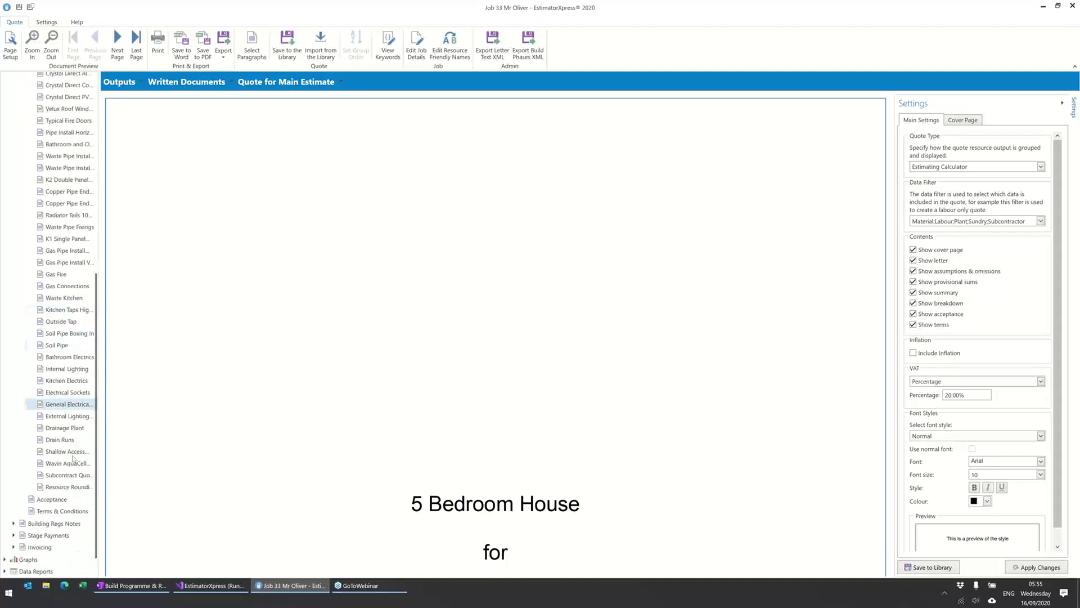
pyautogui.click(64, 488)
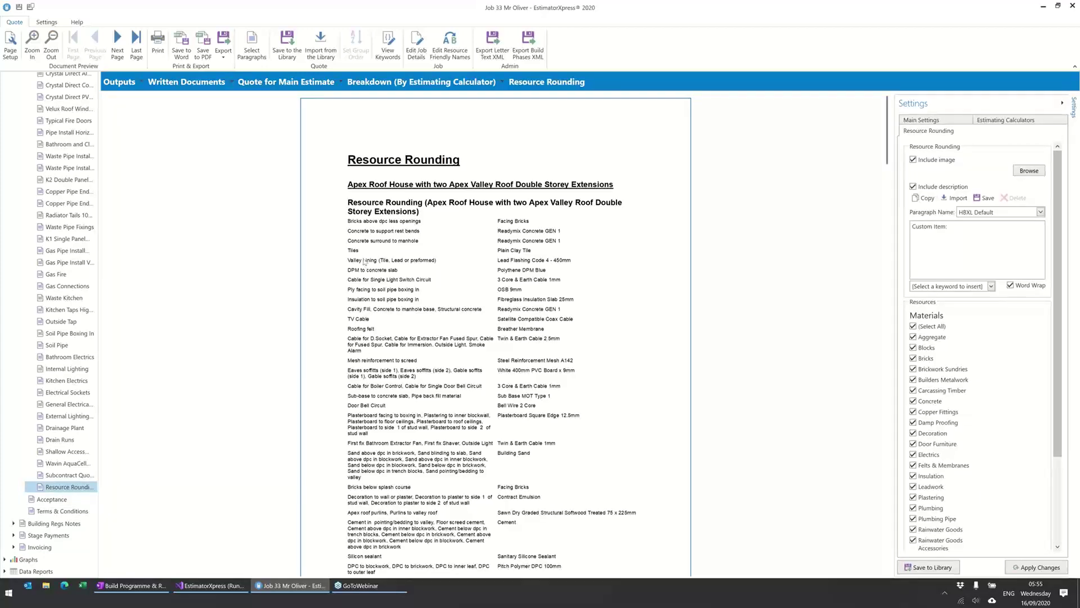
pyautogui.scroll(-12, 375, 231)
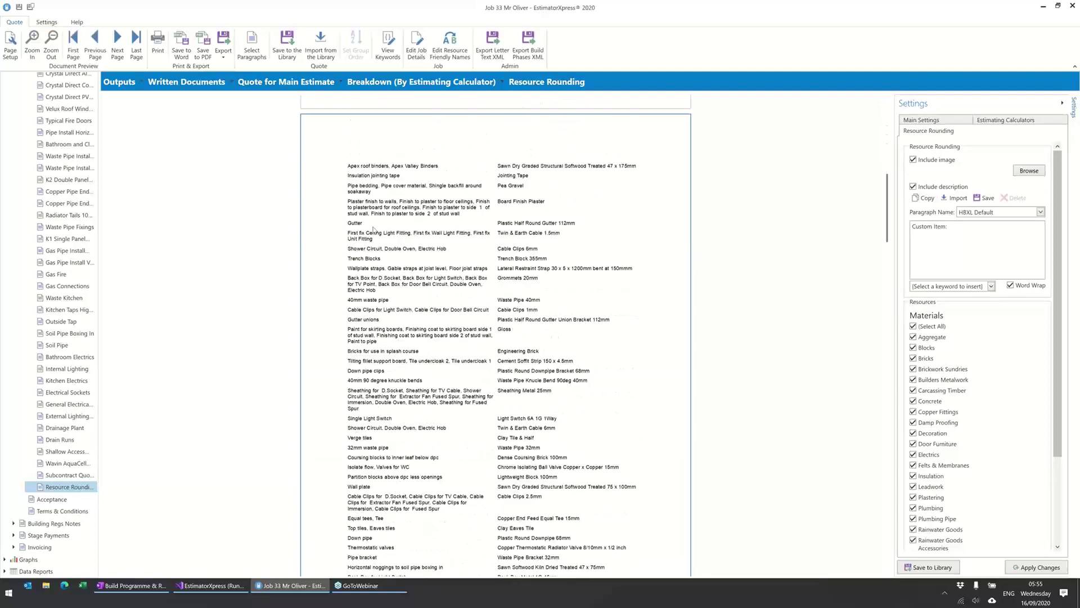
pyautogui.scroll(-12, 373, 229)
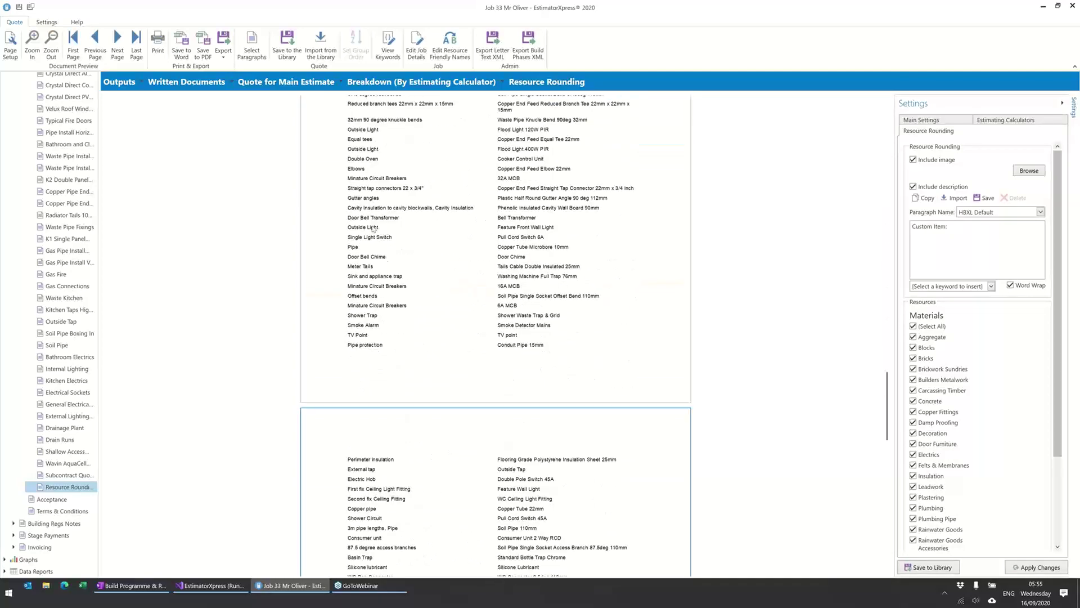
pyautogui.scroll(-15, 371, 230)
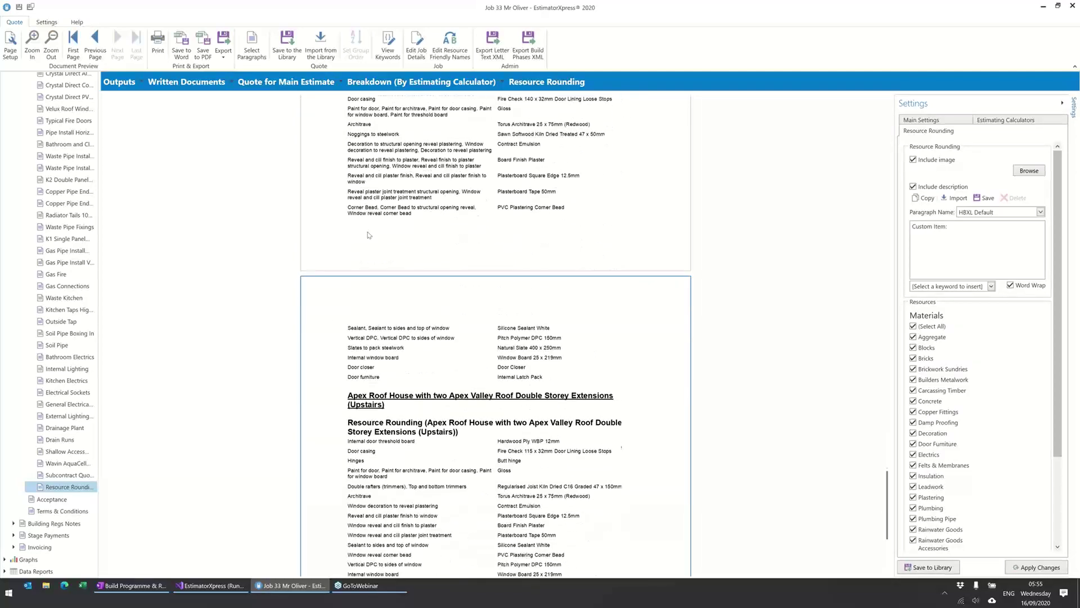
pyautogui.scroll(-5, 368, 235)
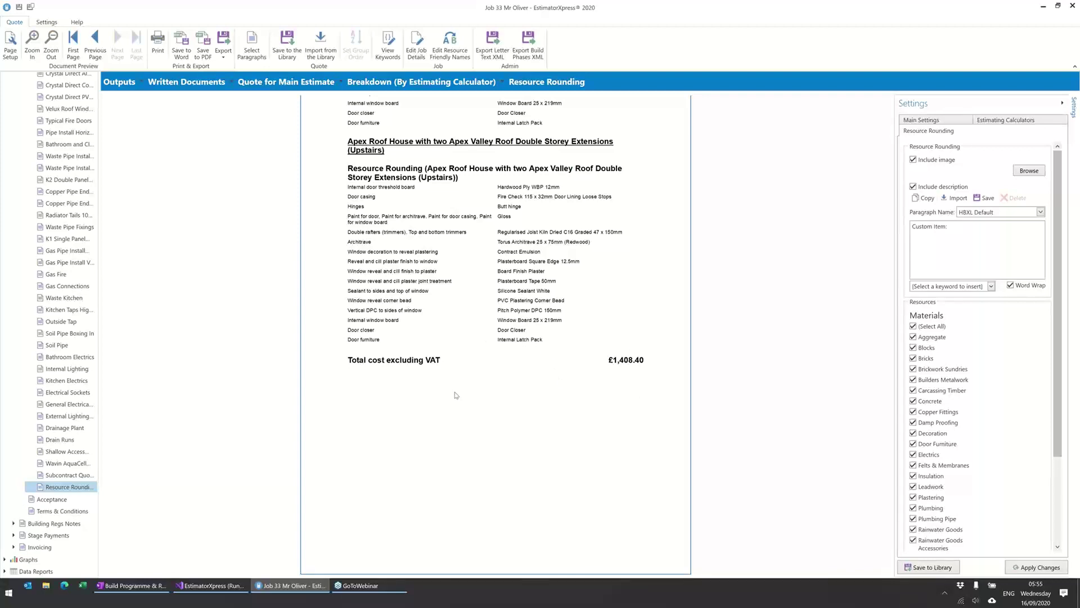
pyautogui.scroll(2, 467, 349)
pyautogui.scroll(10, 467, 349)
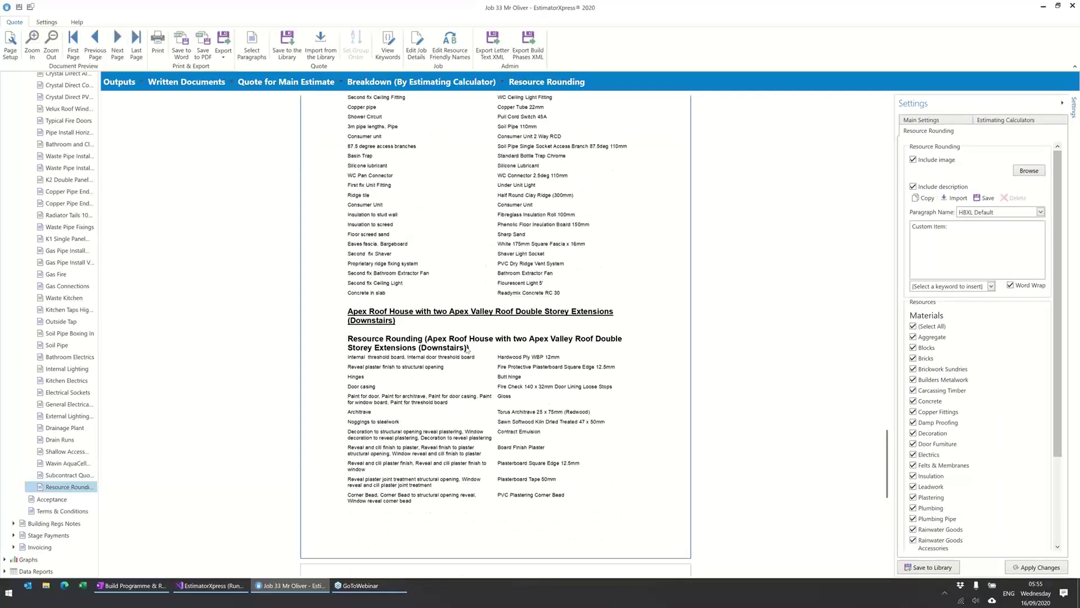
pyautogui.scroll(10, 465, 355)
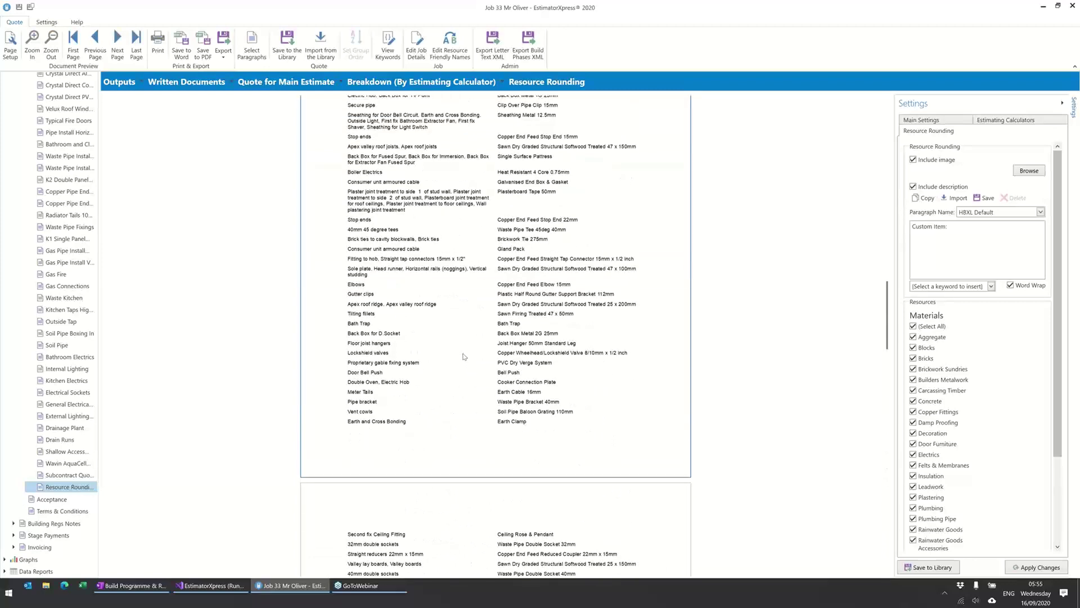
pyautogui.scroll(6, 465, 357)
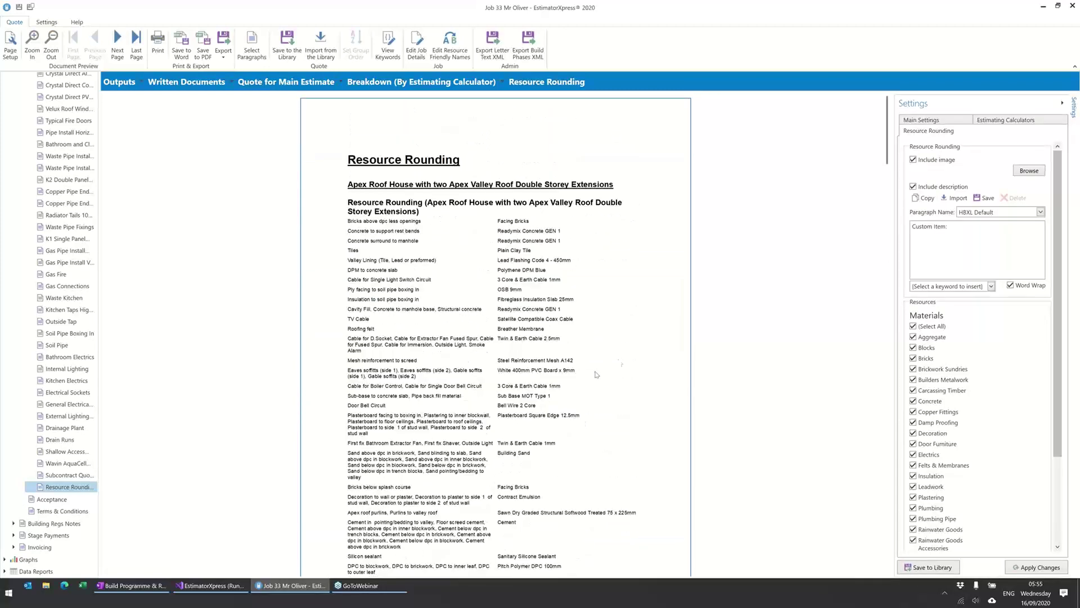
# - Set the quote type to Build Phase so the breakdown is grouped by phase, and look over the Drains section
pyautogui.click(942, 123)
pyautogui.click(958, 177)
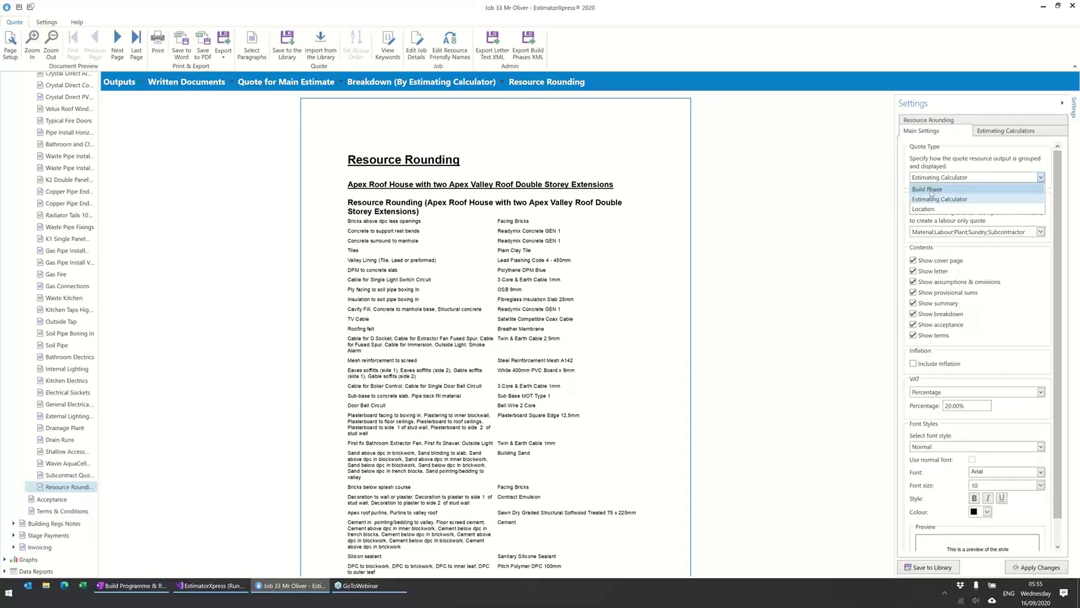
pyautogui.click(943, 463)
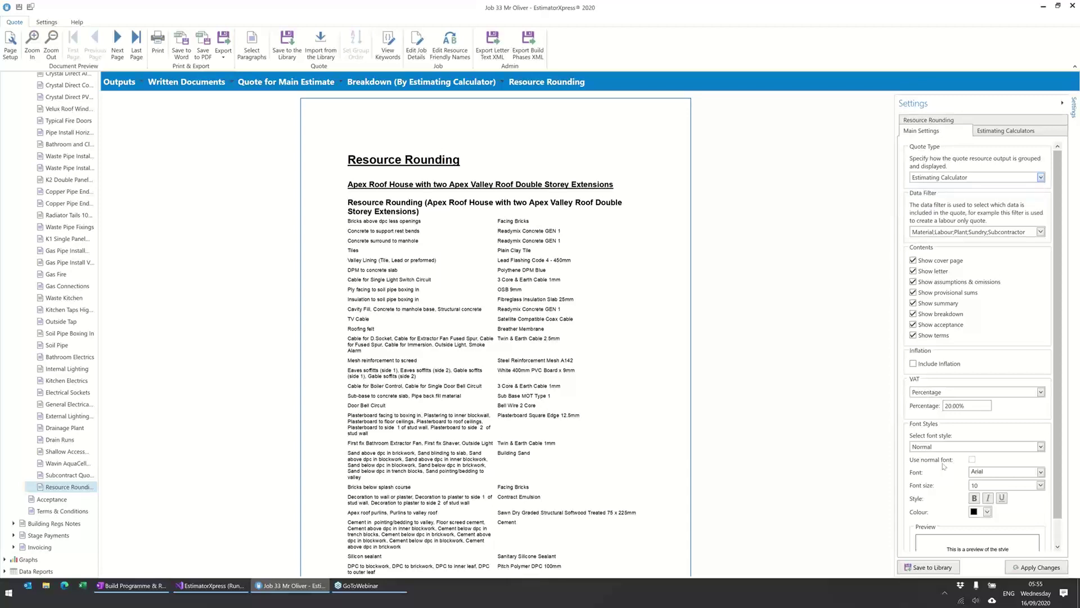
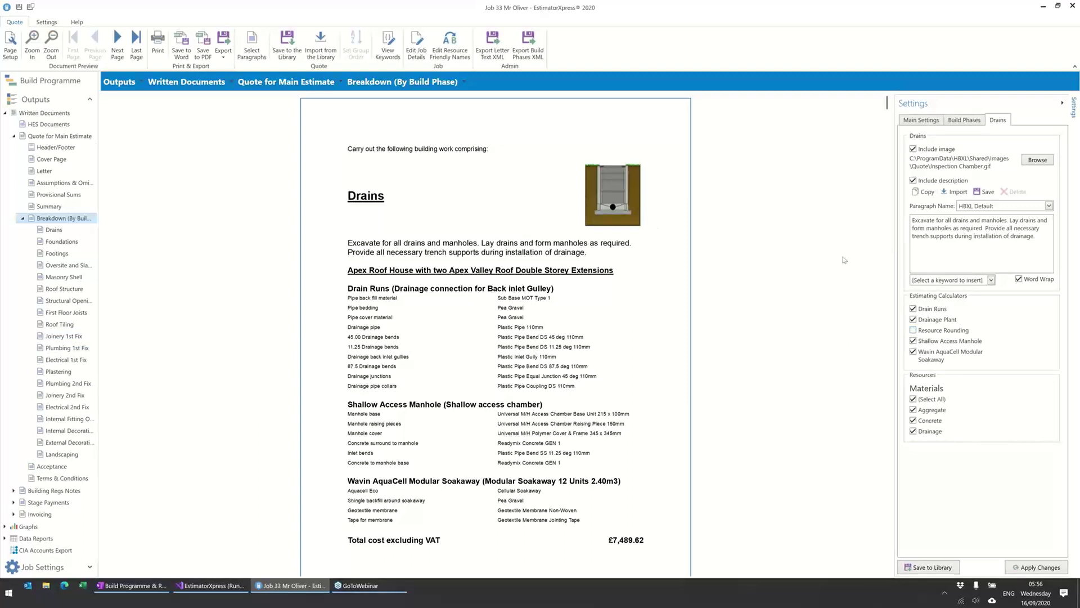
pyautogui.scroll(-1, 453, 313)
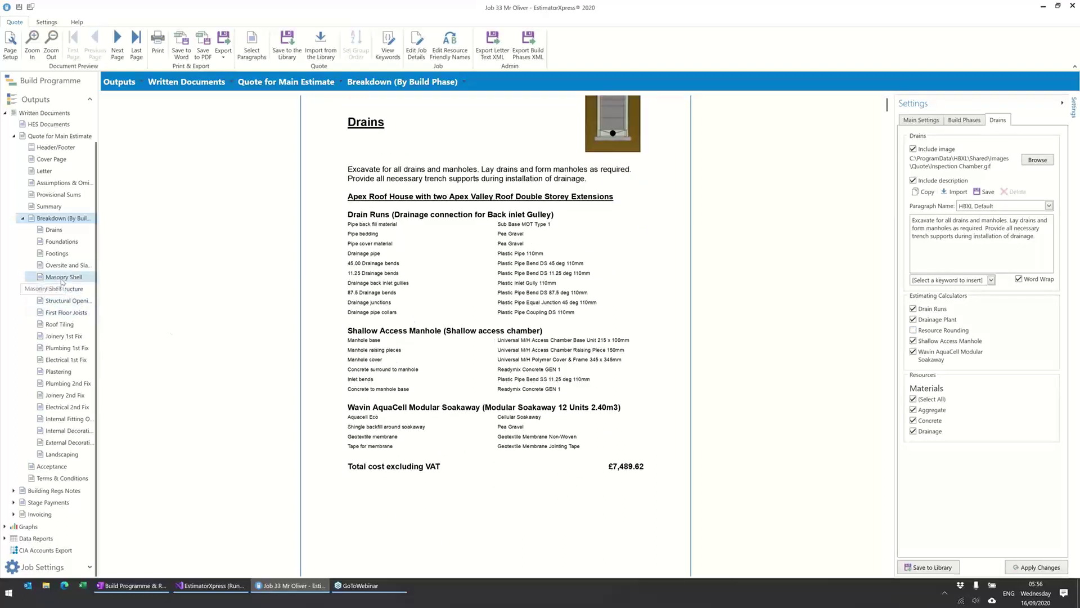
# - Limit the Electrical 1st Fix section to the Electrical Sockets calculator by excluding the other included calculators, and apply the changes
pyautogui.click(65, 362)
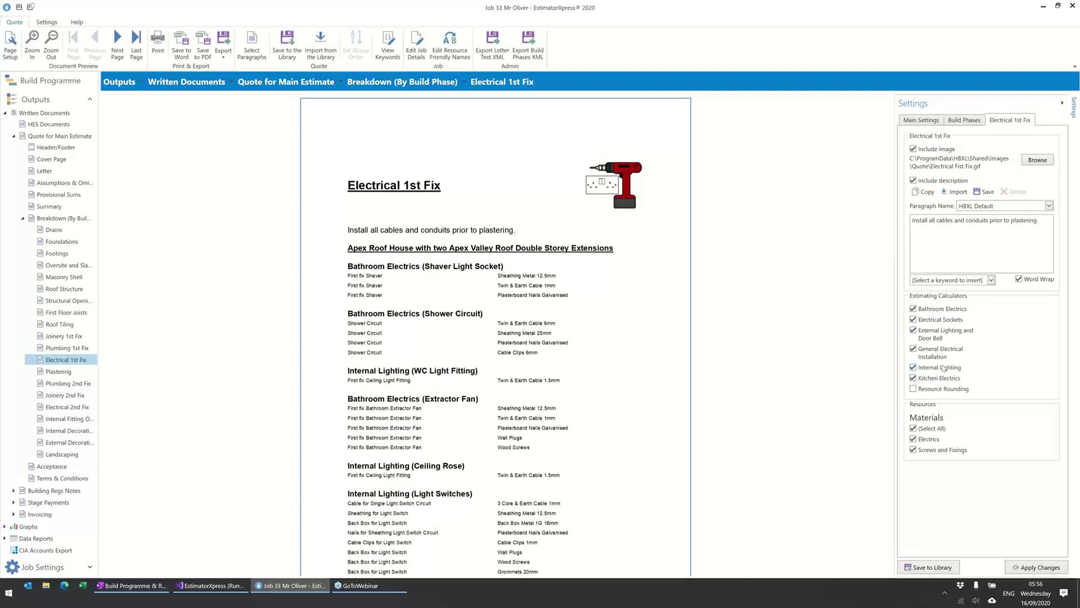
pyautogui.click(936, 313)
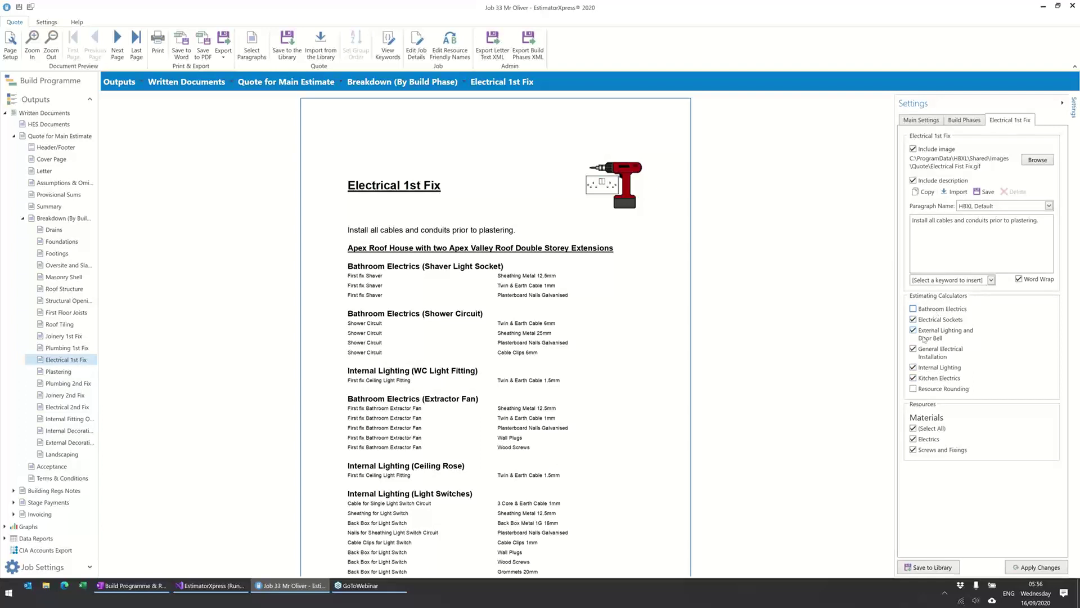
pyautogui.click(924, 336)
pyautogui.click(923, 361)
pyautogui.click(926, 368)
pyautogui.click(929, 378)
pyautogui.click(1032, 569)
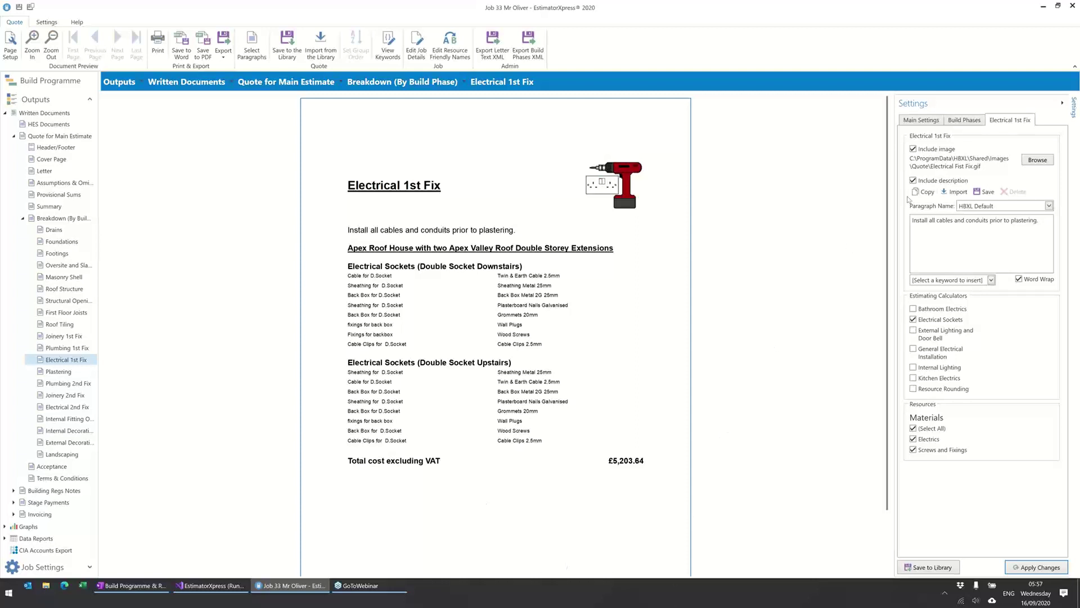
# - Enable Show Quantity in the resource output of the build phase settings and apply the changes to the quote
pyautogui.click(960, 123)
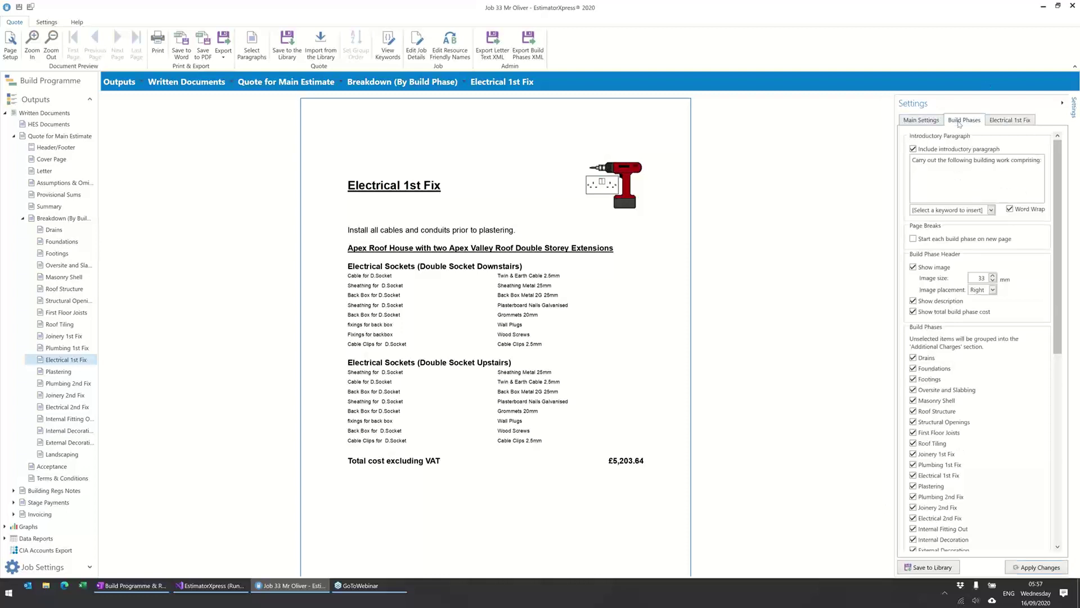
pyautogui.scroll(-5, 932, 368)
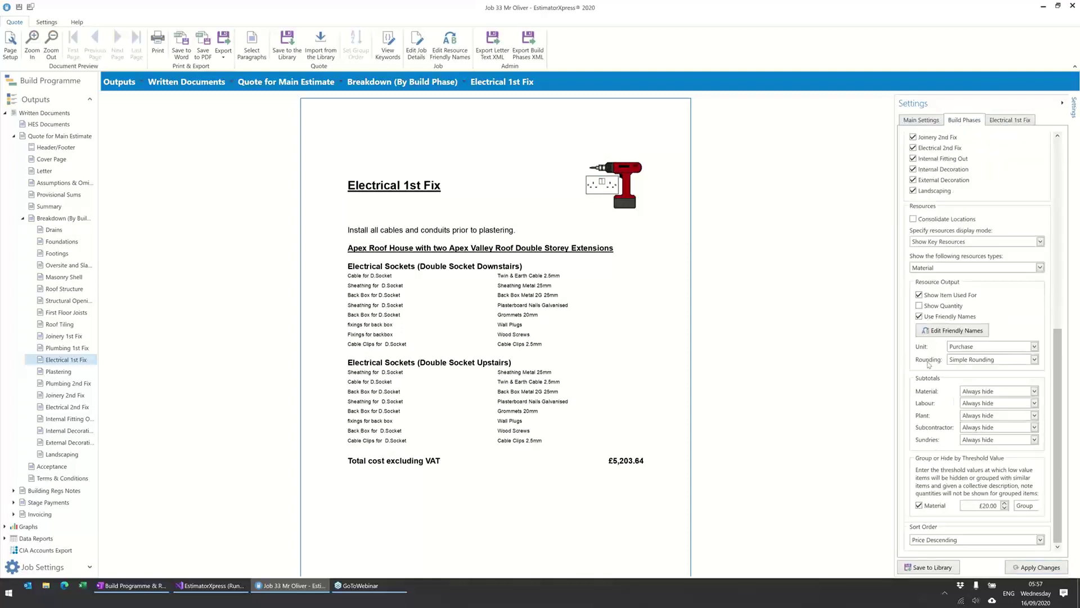
pyautogui.click(920, 305)
pyautogui.click(1035, 568)
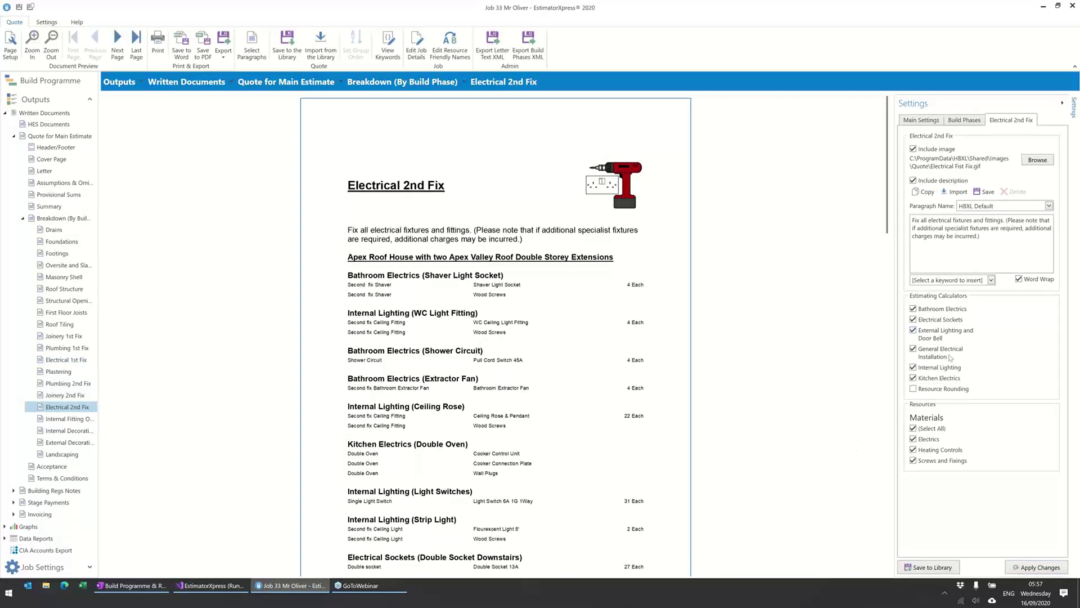
# - Limit the Electrical 2nd Fix section to the Electrical Sockets calculator by excluding the other included calculators, and apply the changes
pyautogui.click(940, 309)
pyautogui.click(944, 330)
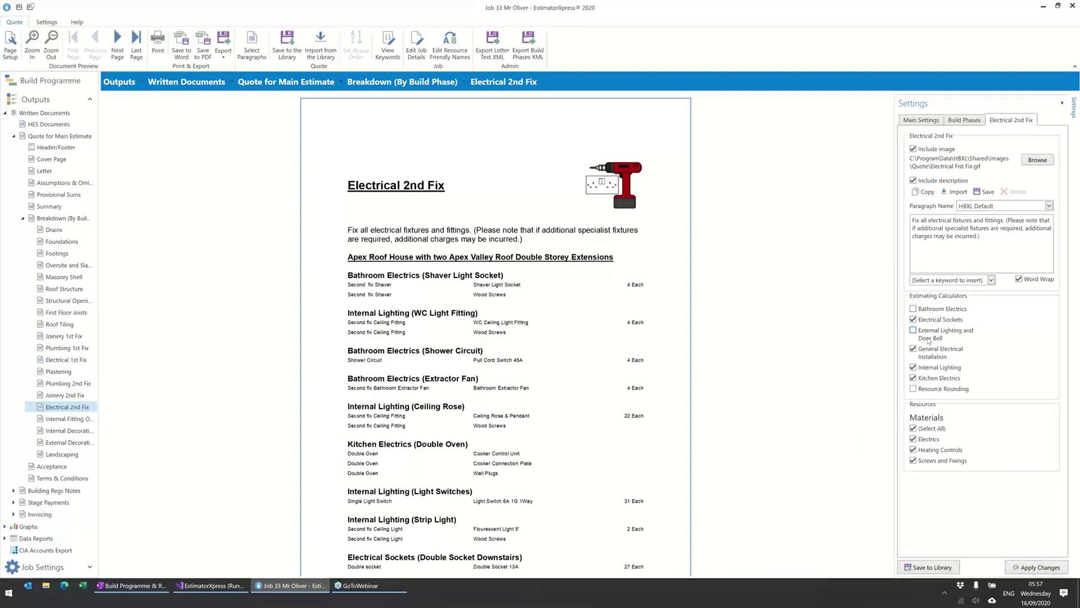
pyautogui.click(939, 349)
pyautogui.click(931, 369)
pyautogui.click(933, 380)
pyautogui.click(1035, 568)
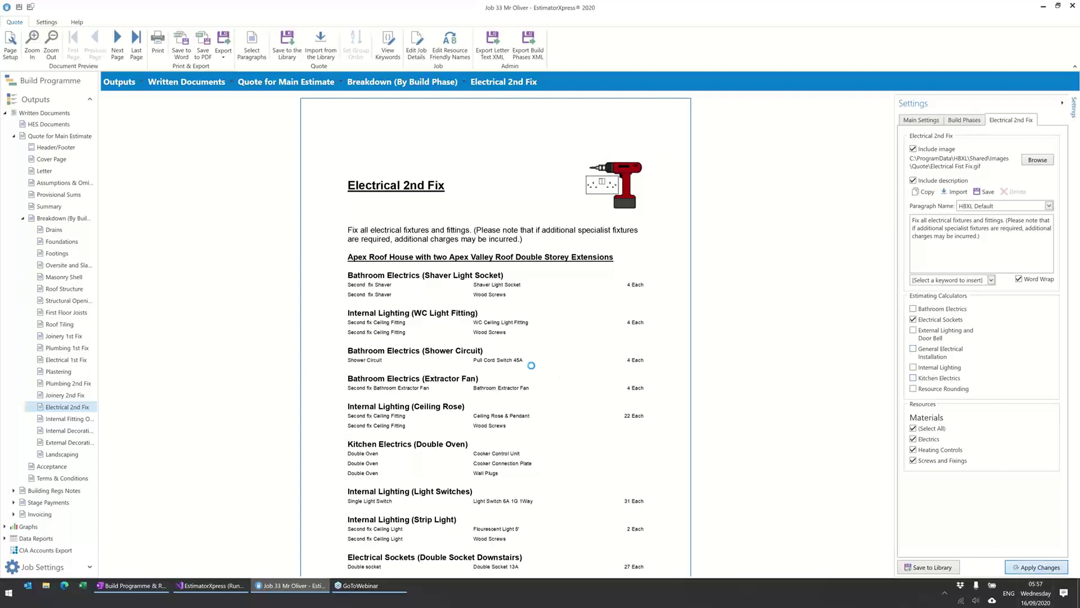